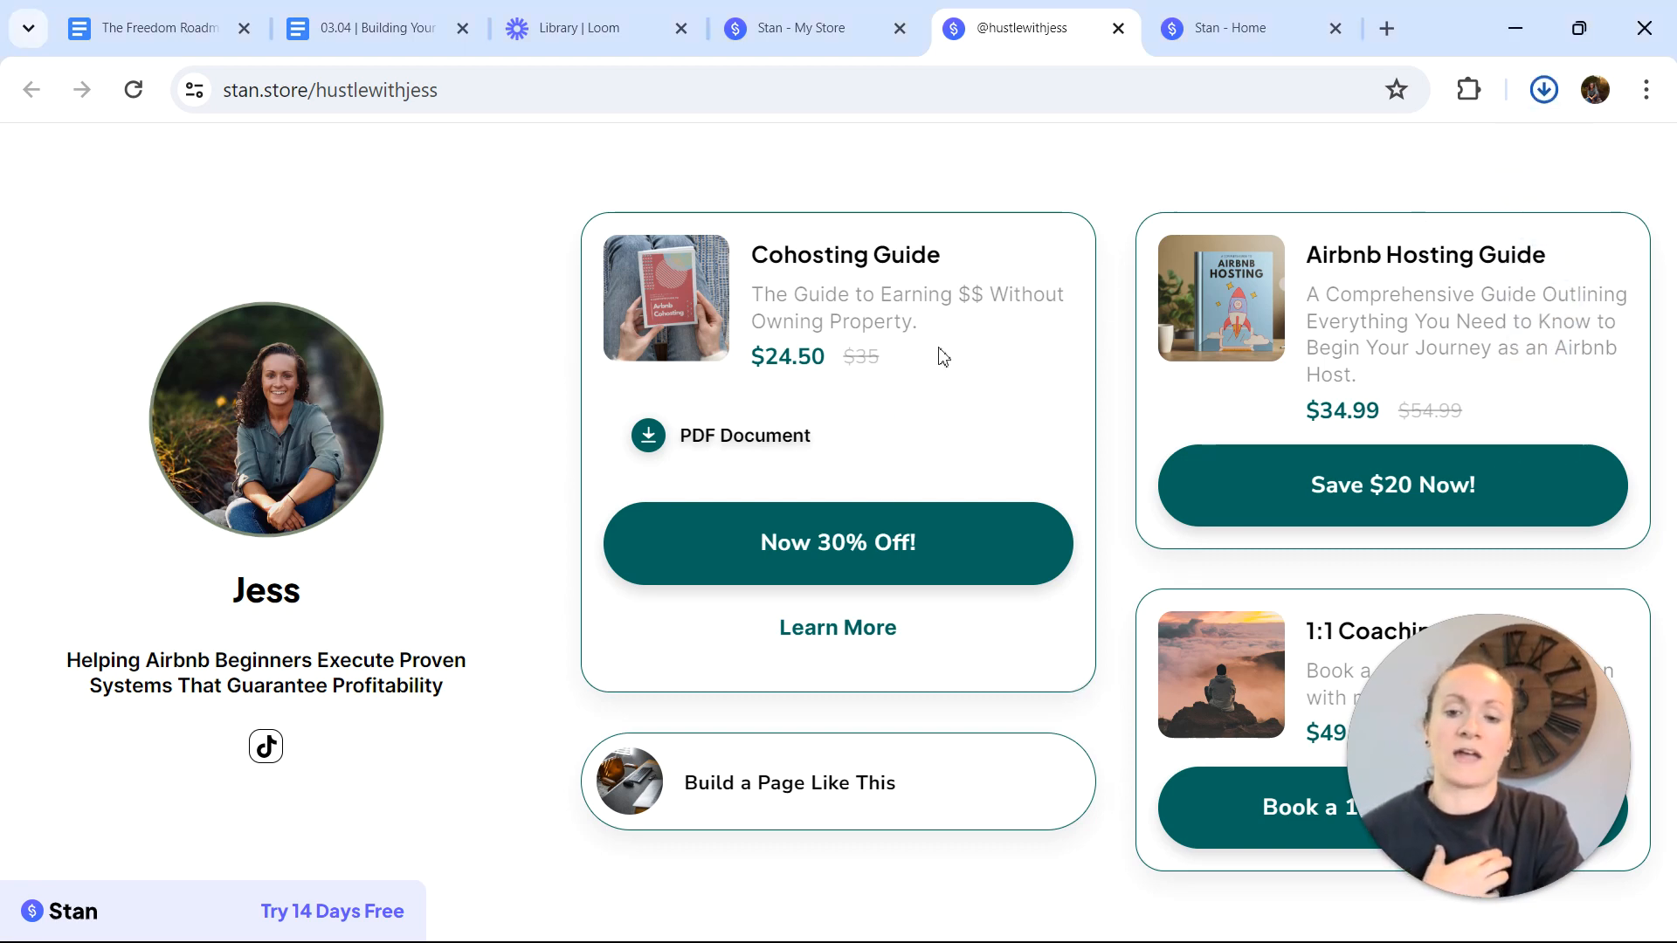
- Review the finished example storefront's products and open the My Store page of the new store's admin dashboard
scroll(1415, 472, down, 2)
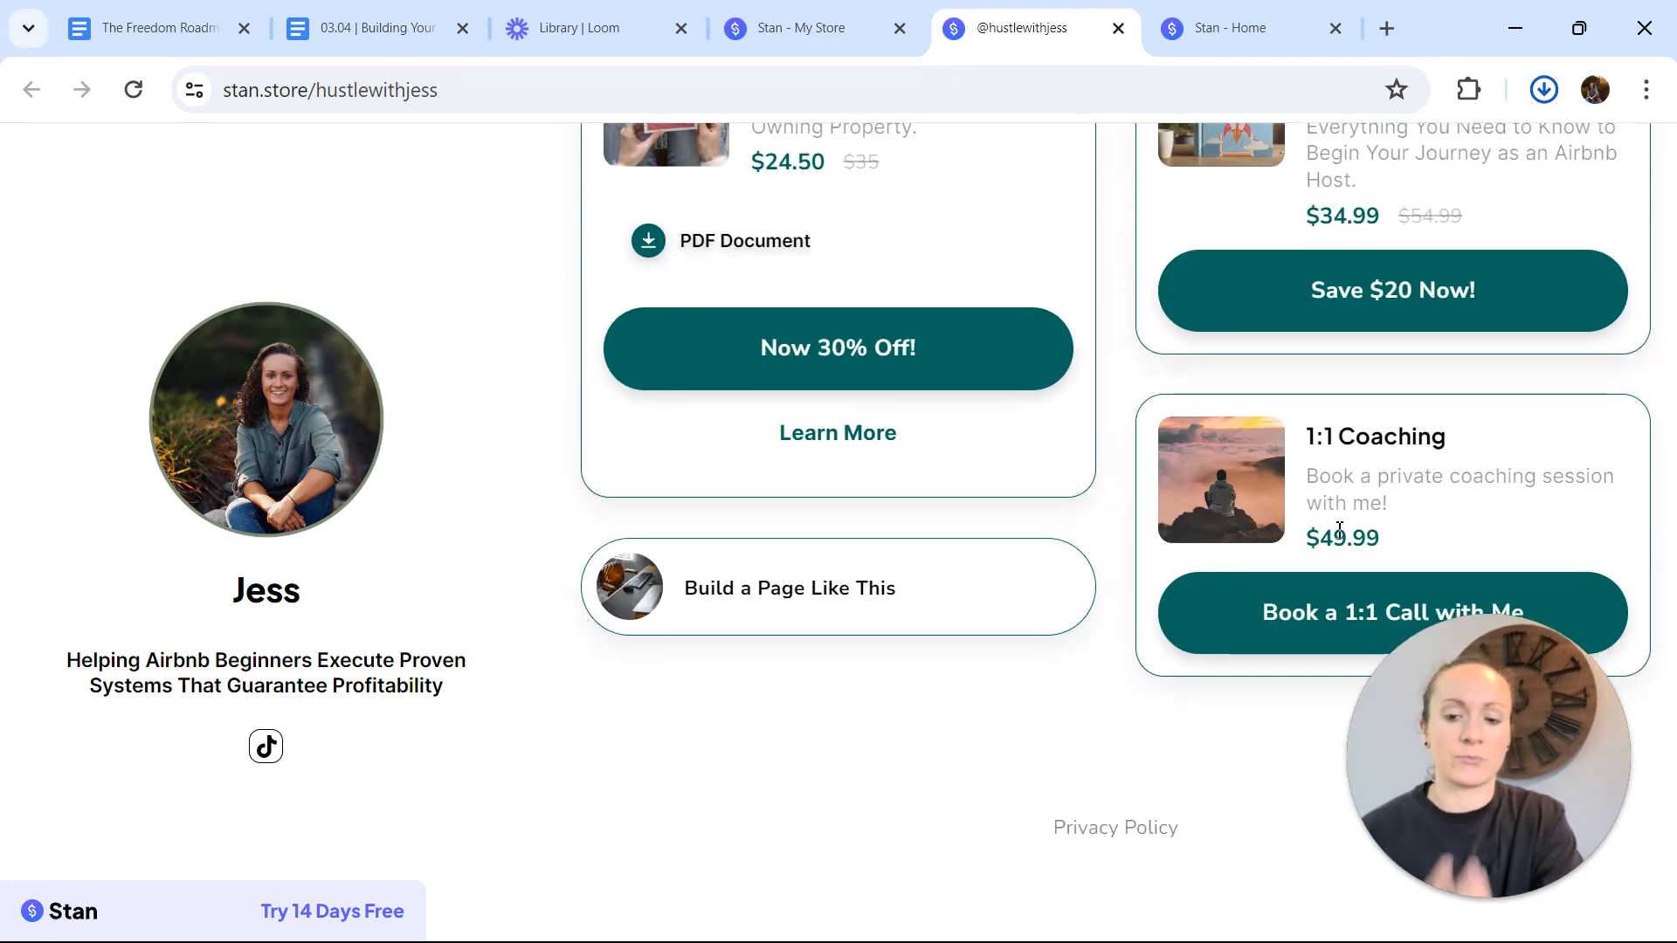
scroll(1339, 530, up, 2)
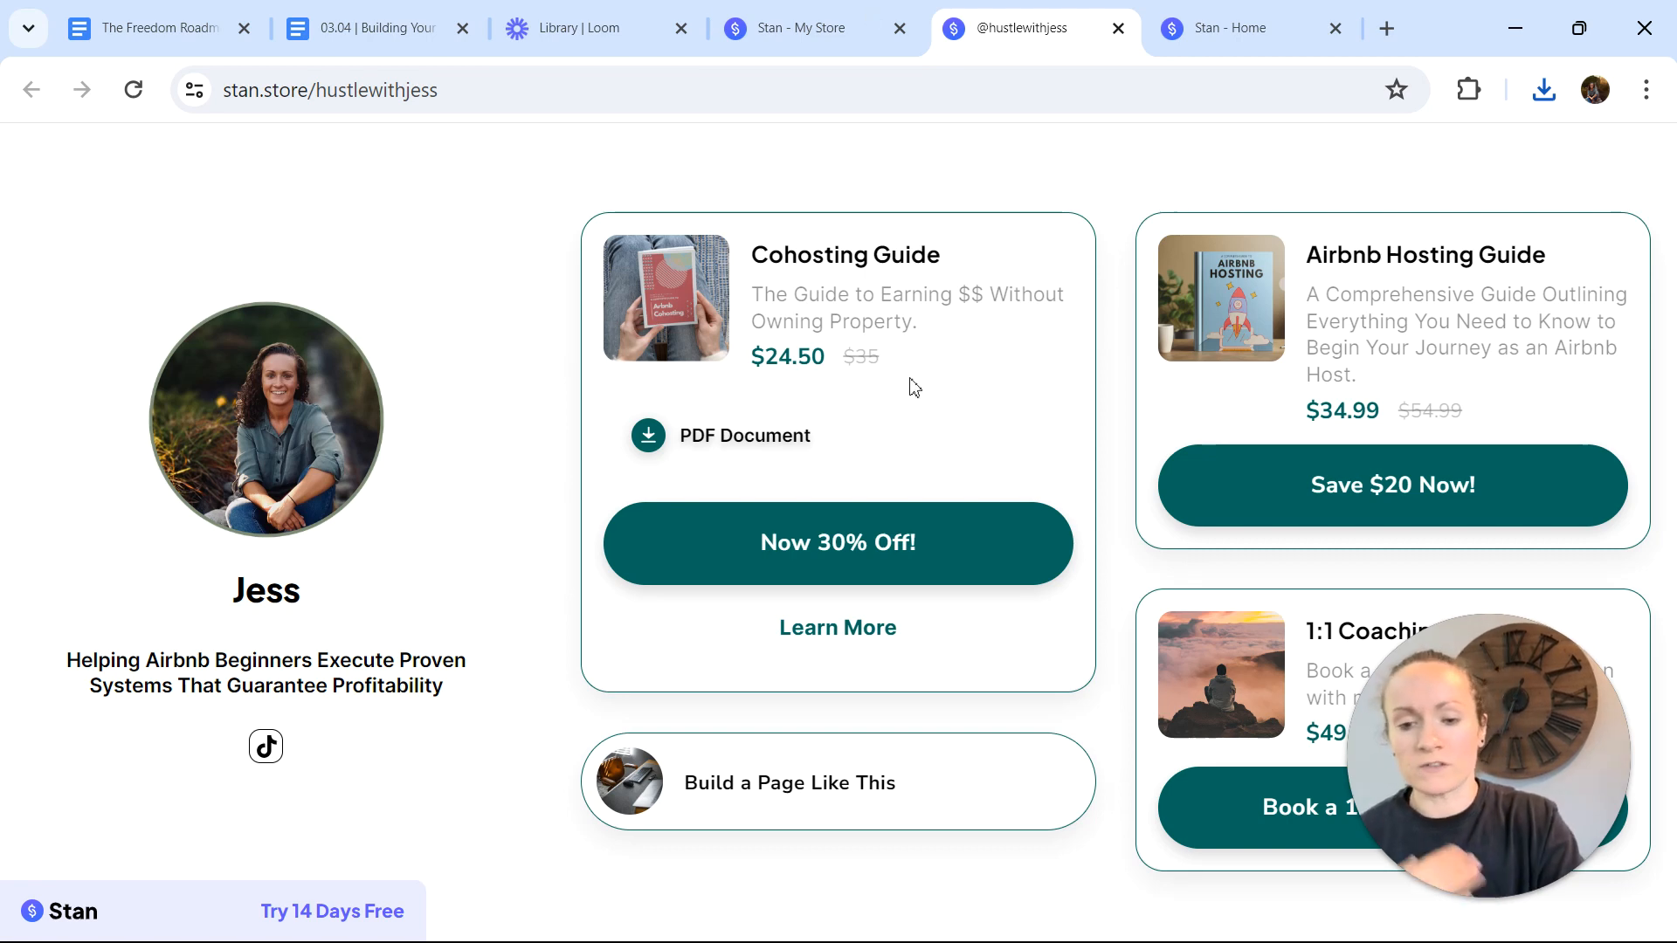
click(1249, 26)
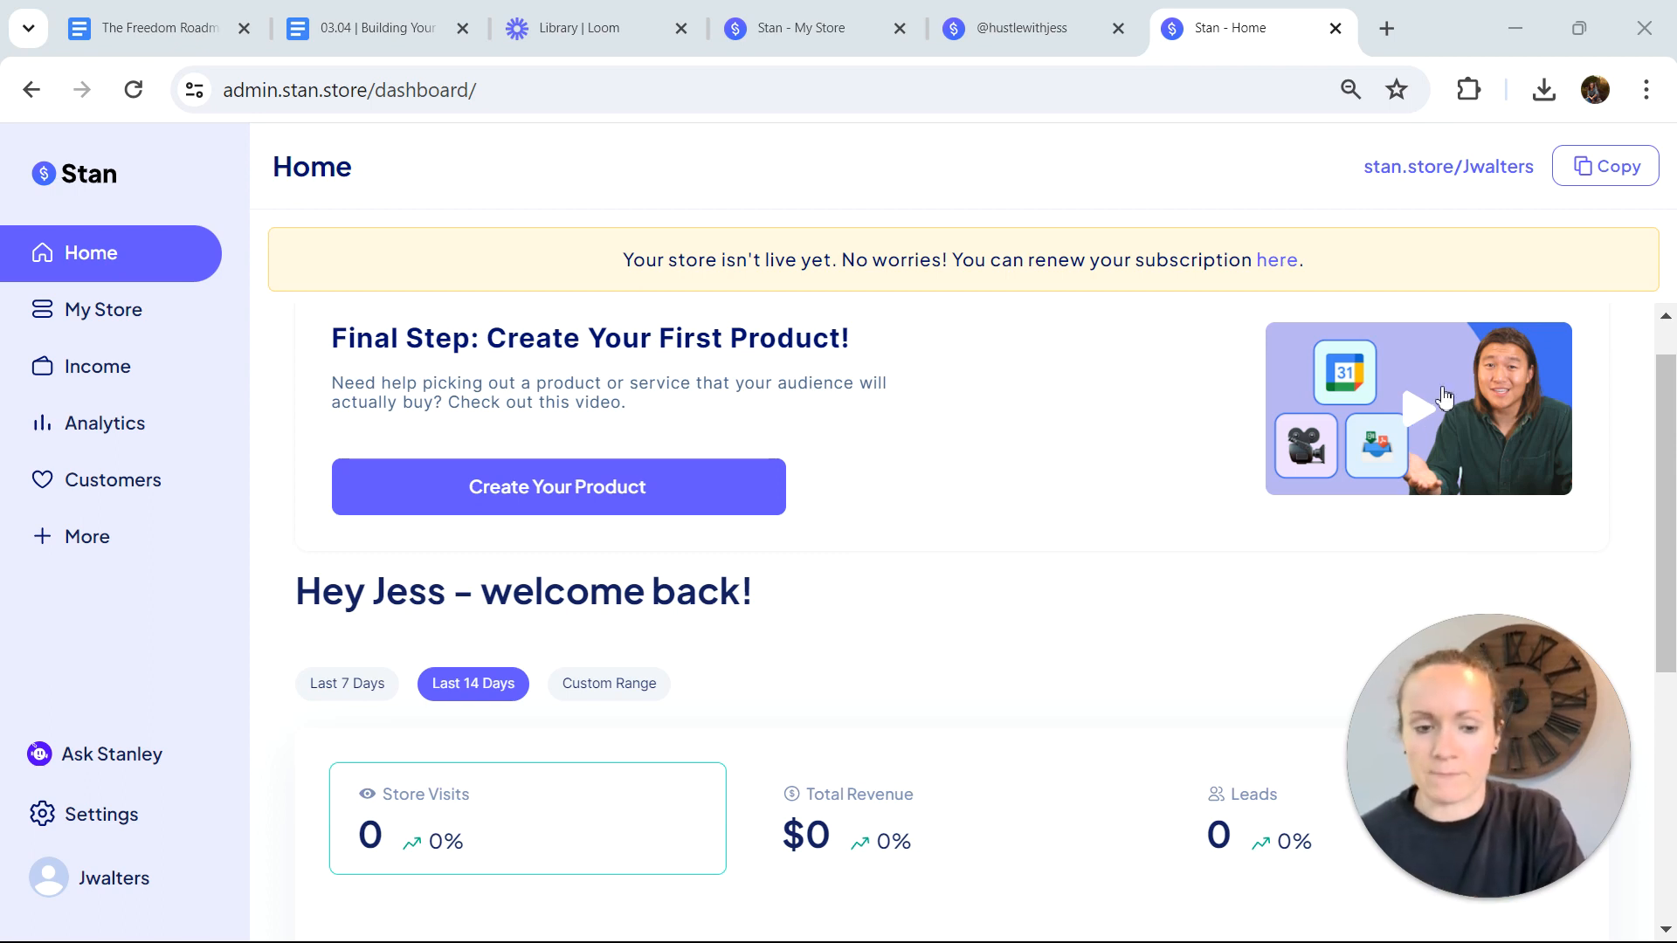
click(186, 322)
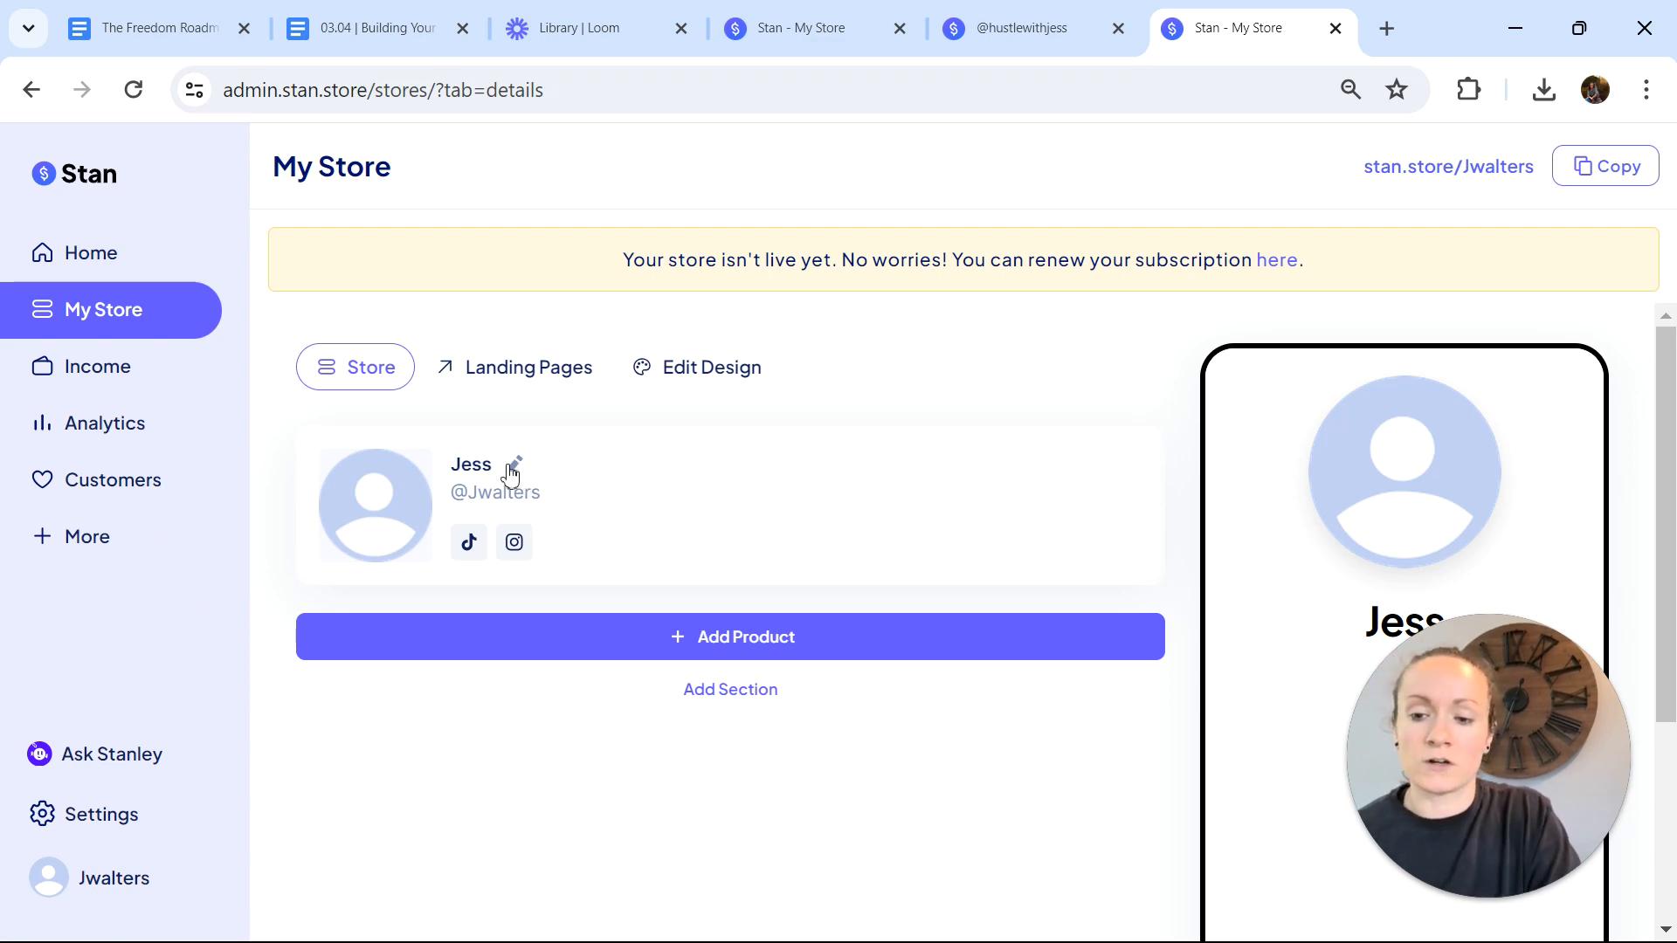
click(941, 33)
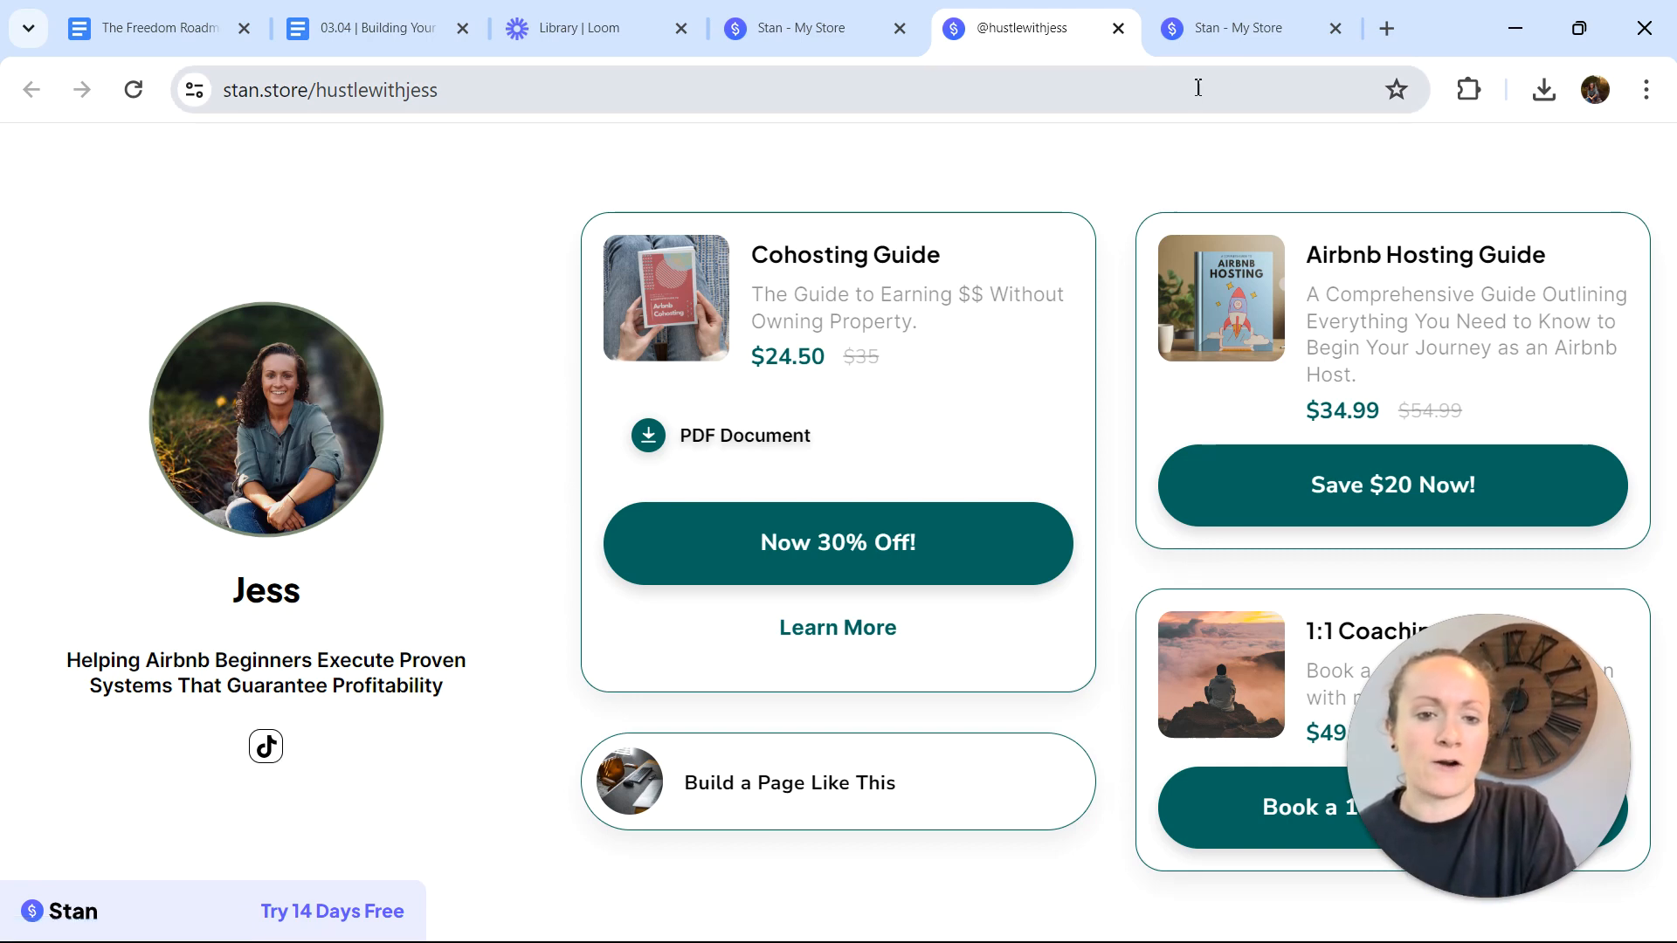
click(1243, 40)
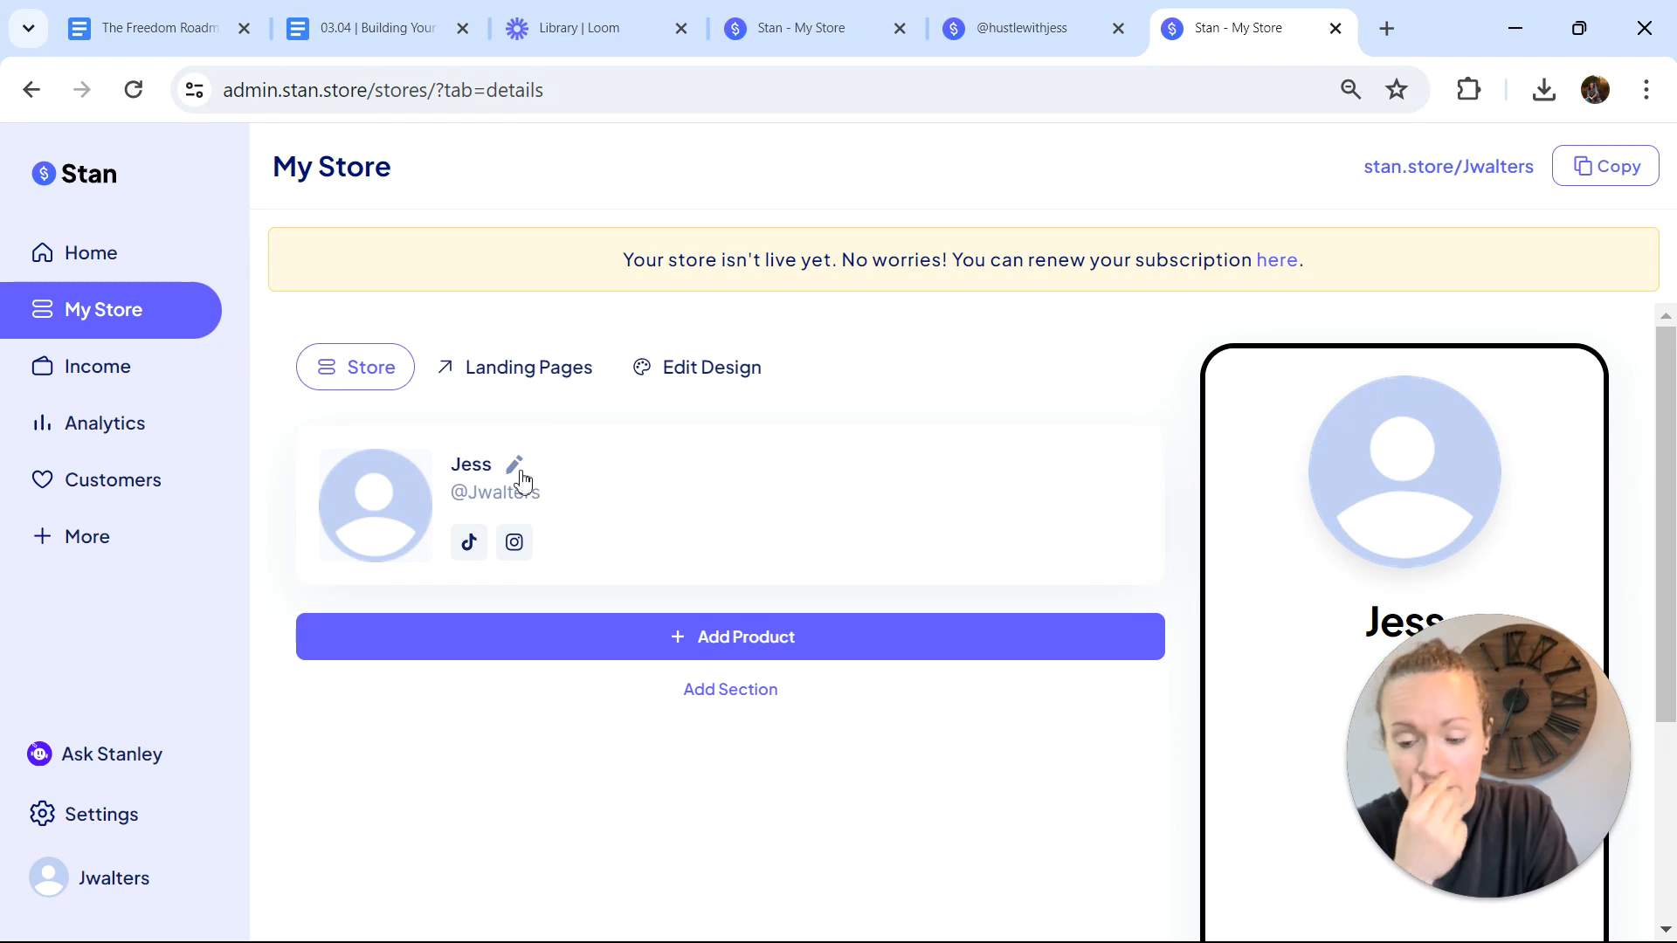
- Open the store's design settings and look over the theme gallery, color and font options
click(520, 376)
click(708, 371)
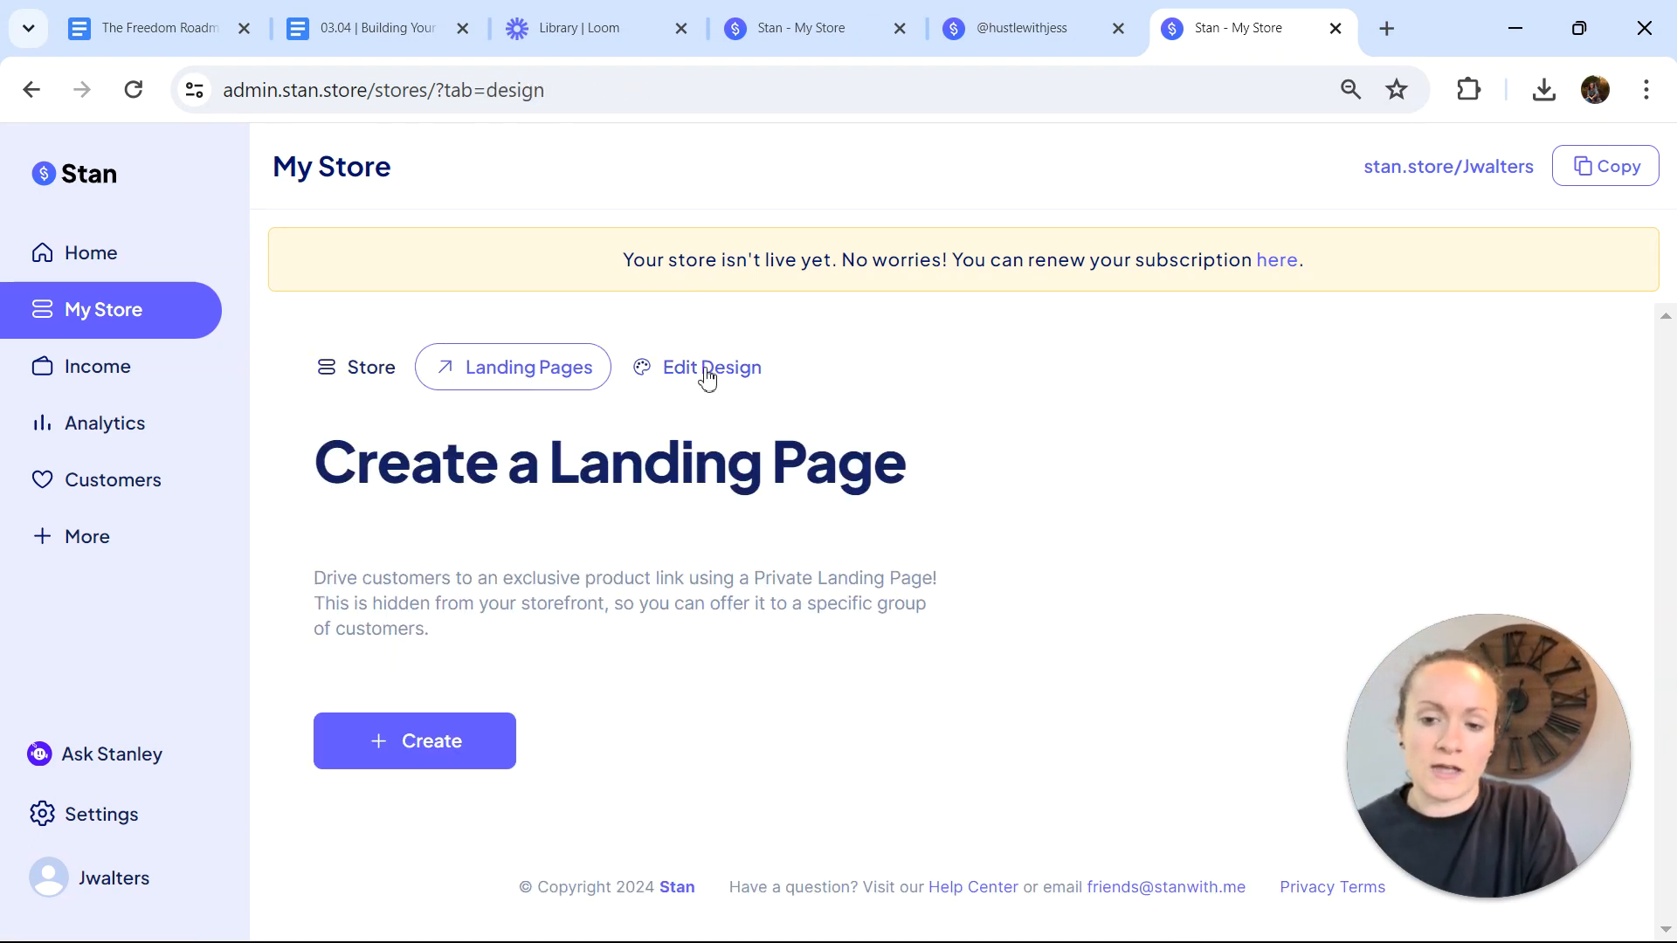
scroll(1018, 464, down, 3)
scroll(1019, 464, up, 2)
scroll(1022, 466, down, 3)
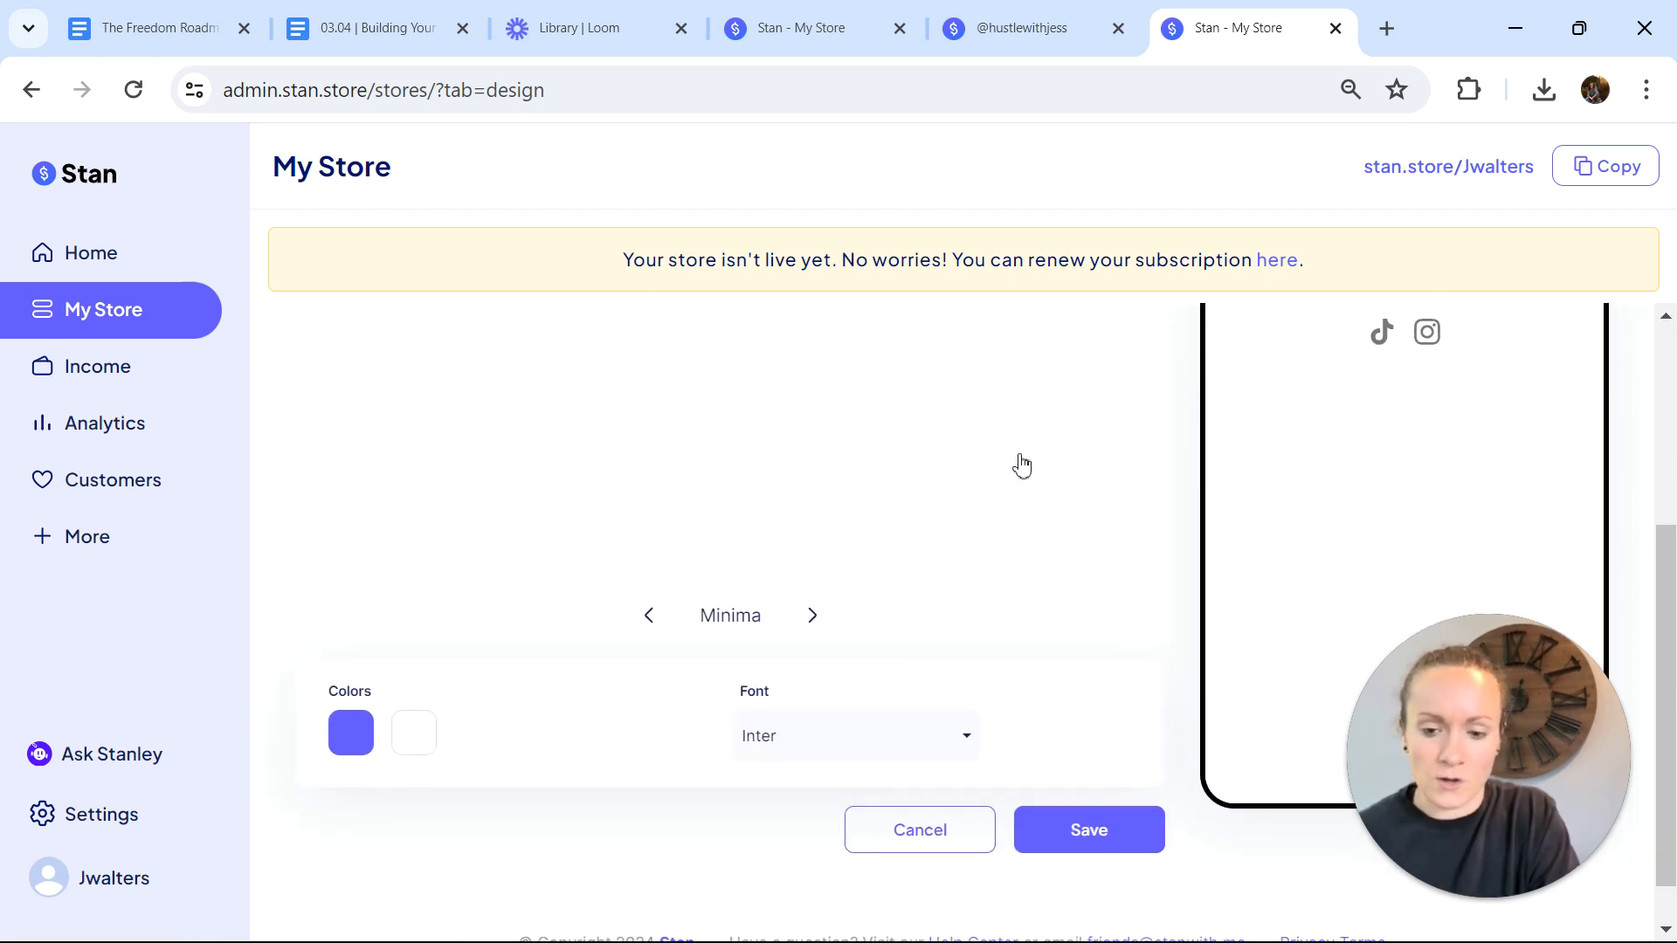
scroll(1022, 466, up, 2)
scroll(1022, 466, up, 1)
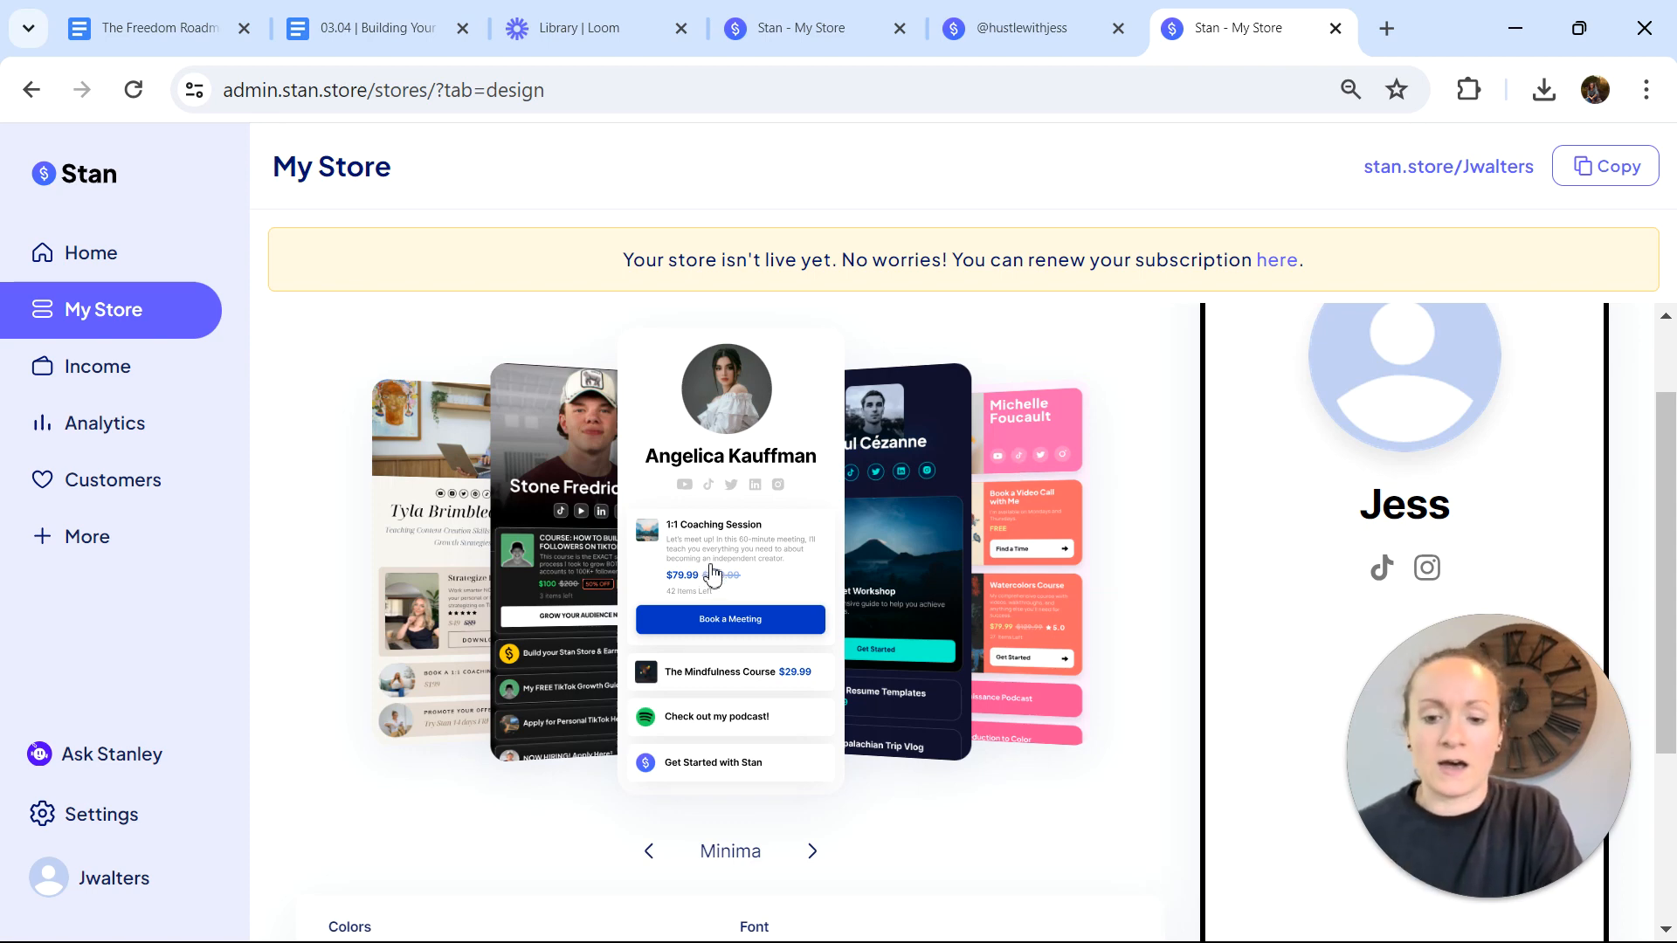
scroll(720, 636, down, 1)
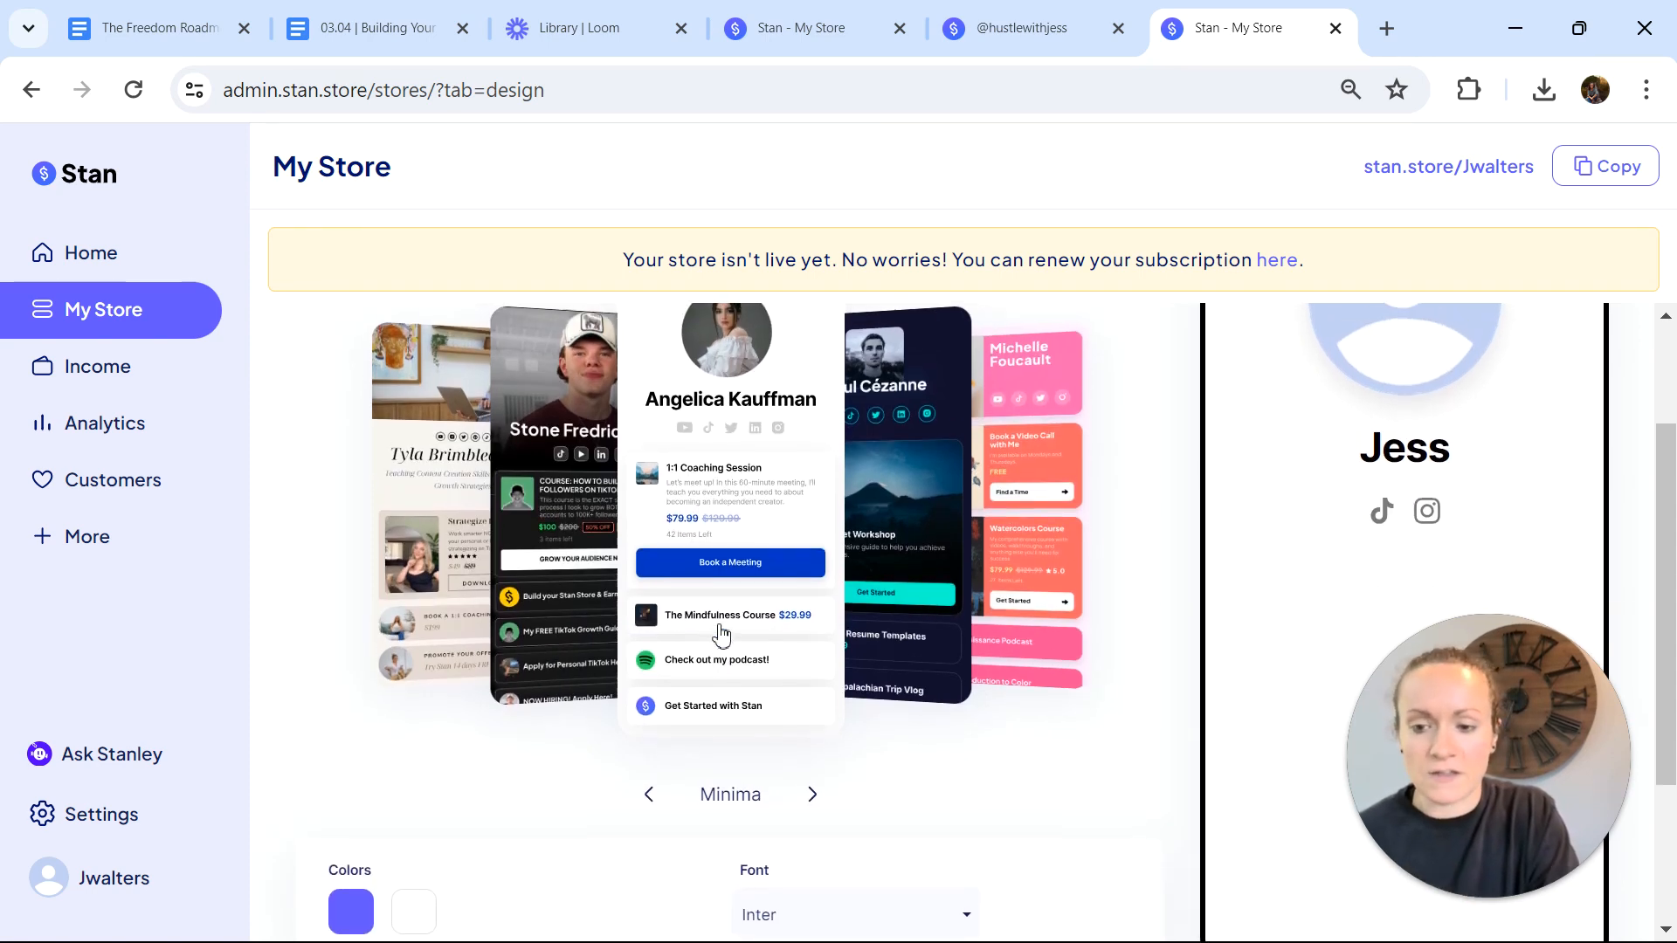
- Preview other store themes, including The Stone, The Tyla, Moderno, Stan Classic and Coach Trish
click(412, 509)
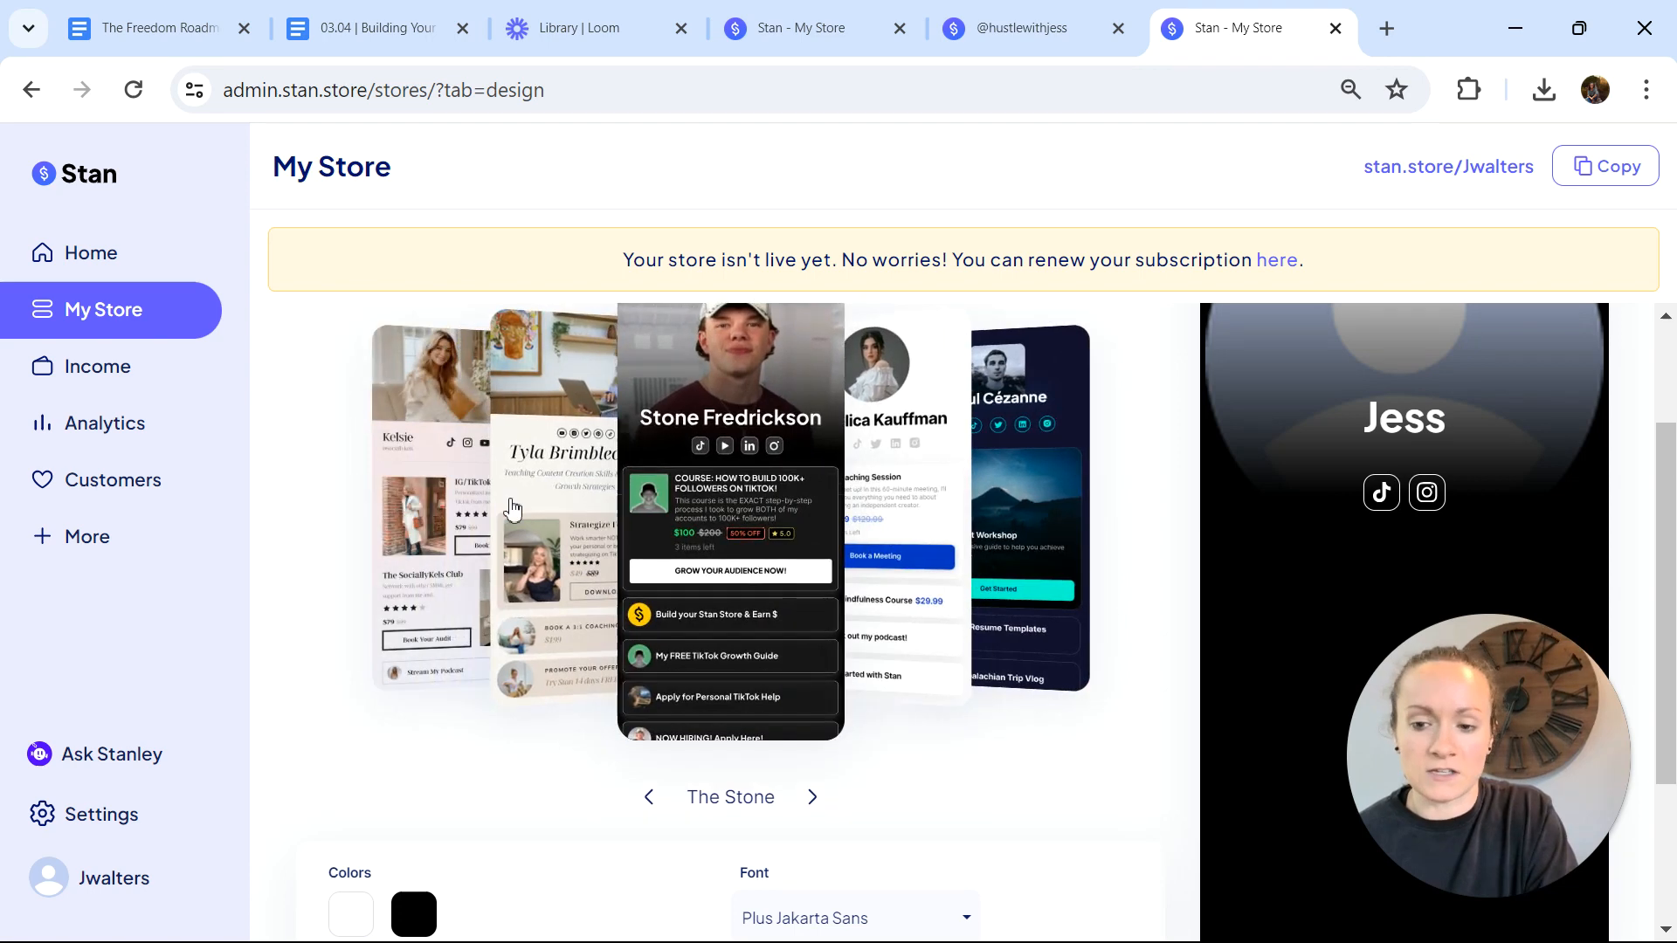
click(540, 517)
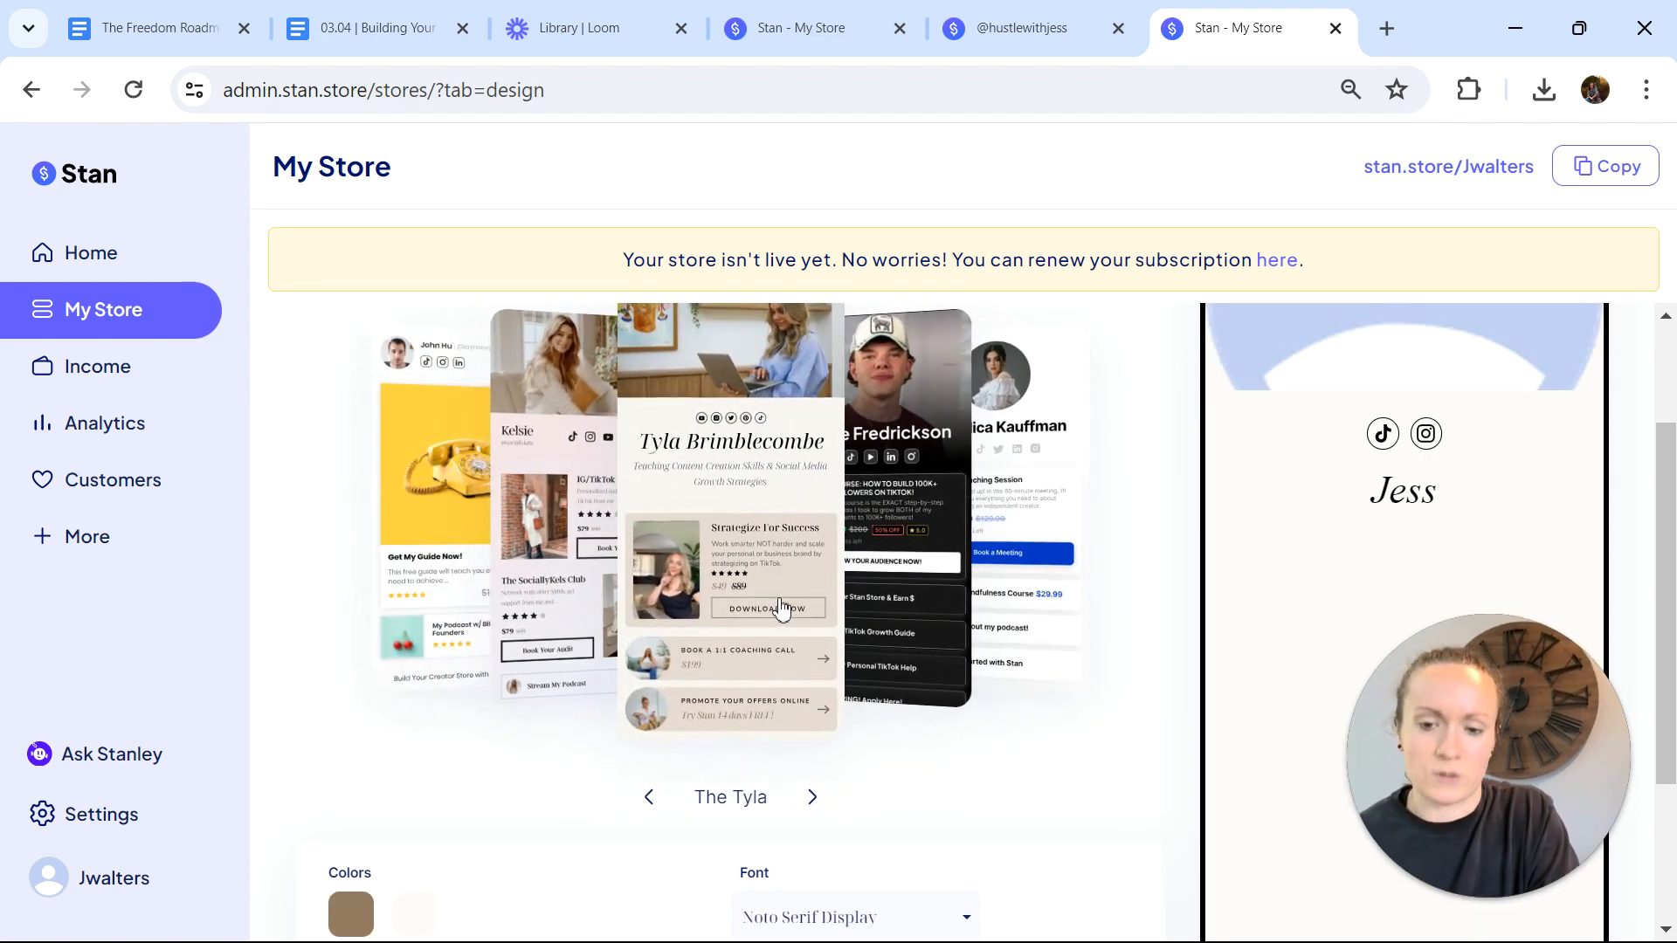
click(548, 495)
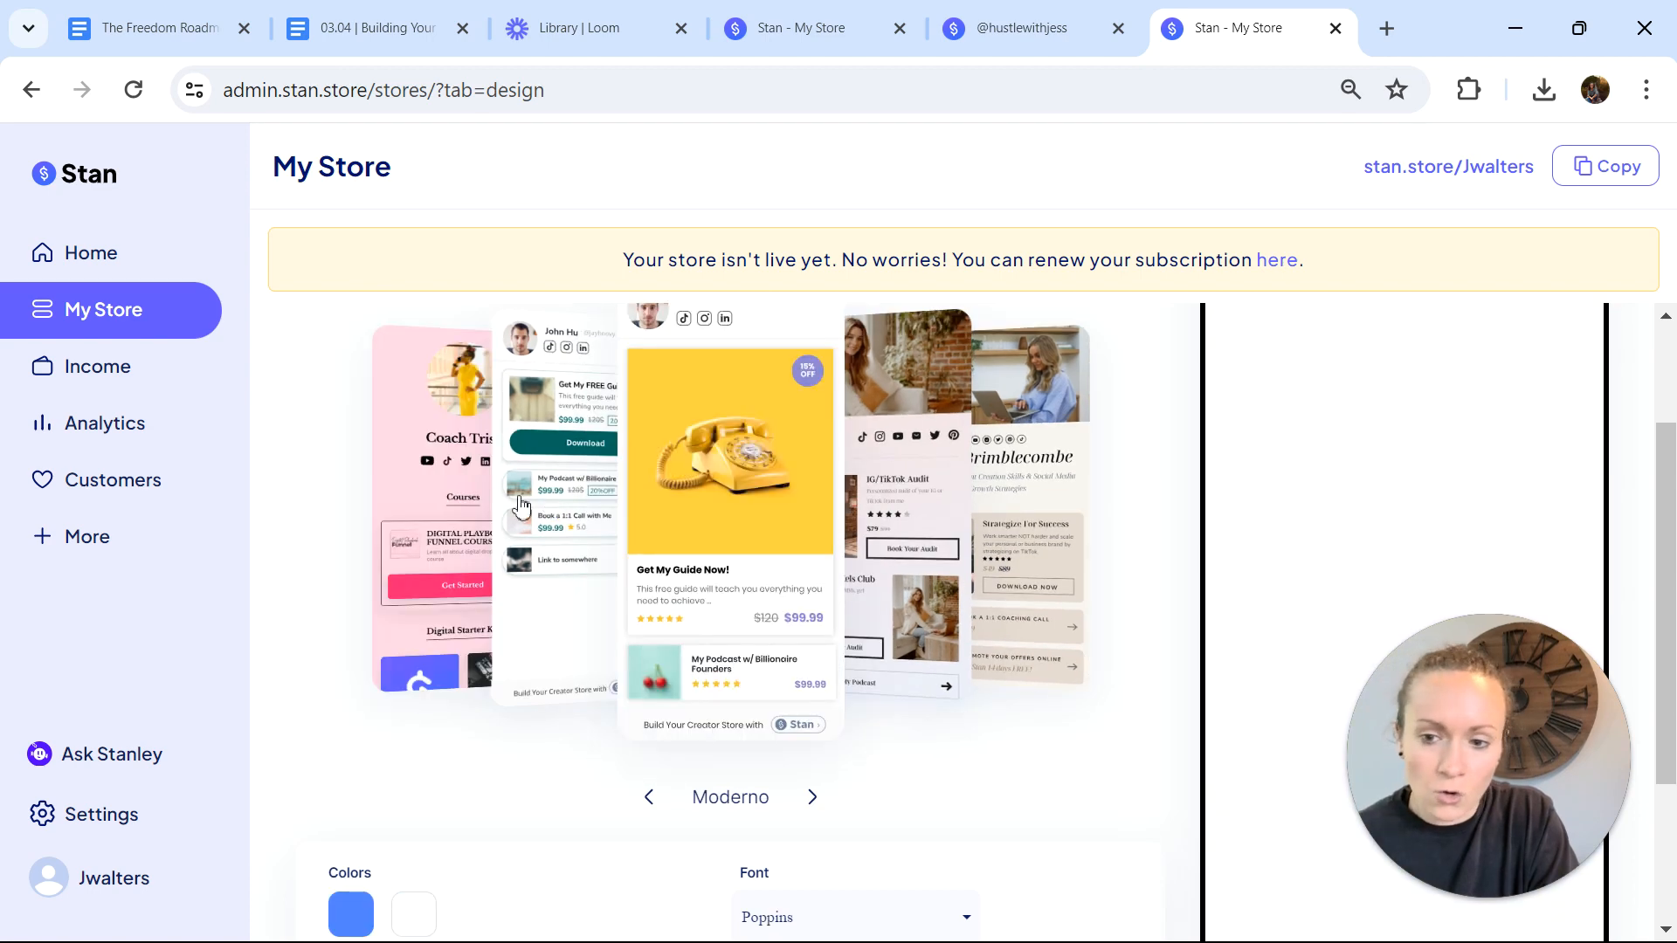
click(552, 498)
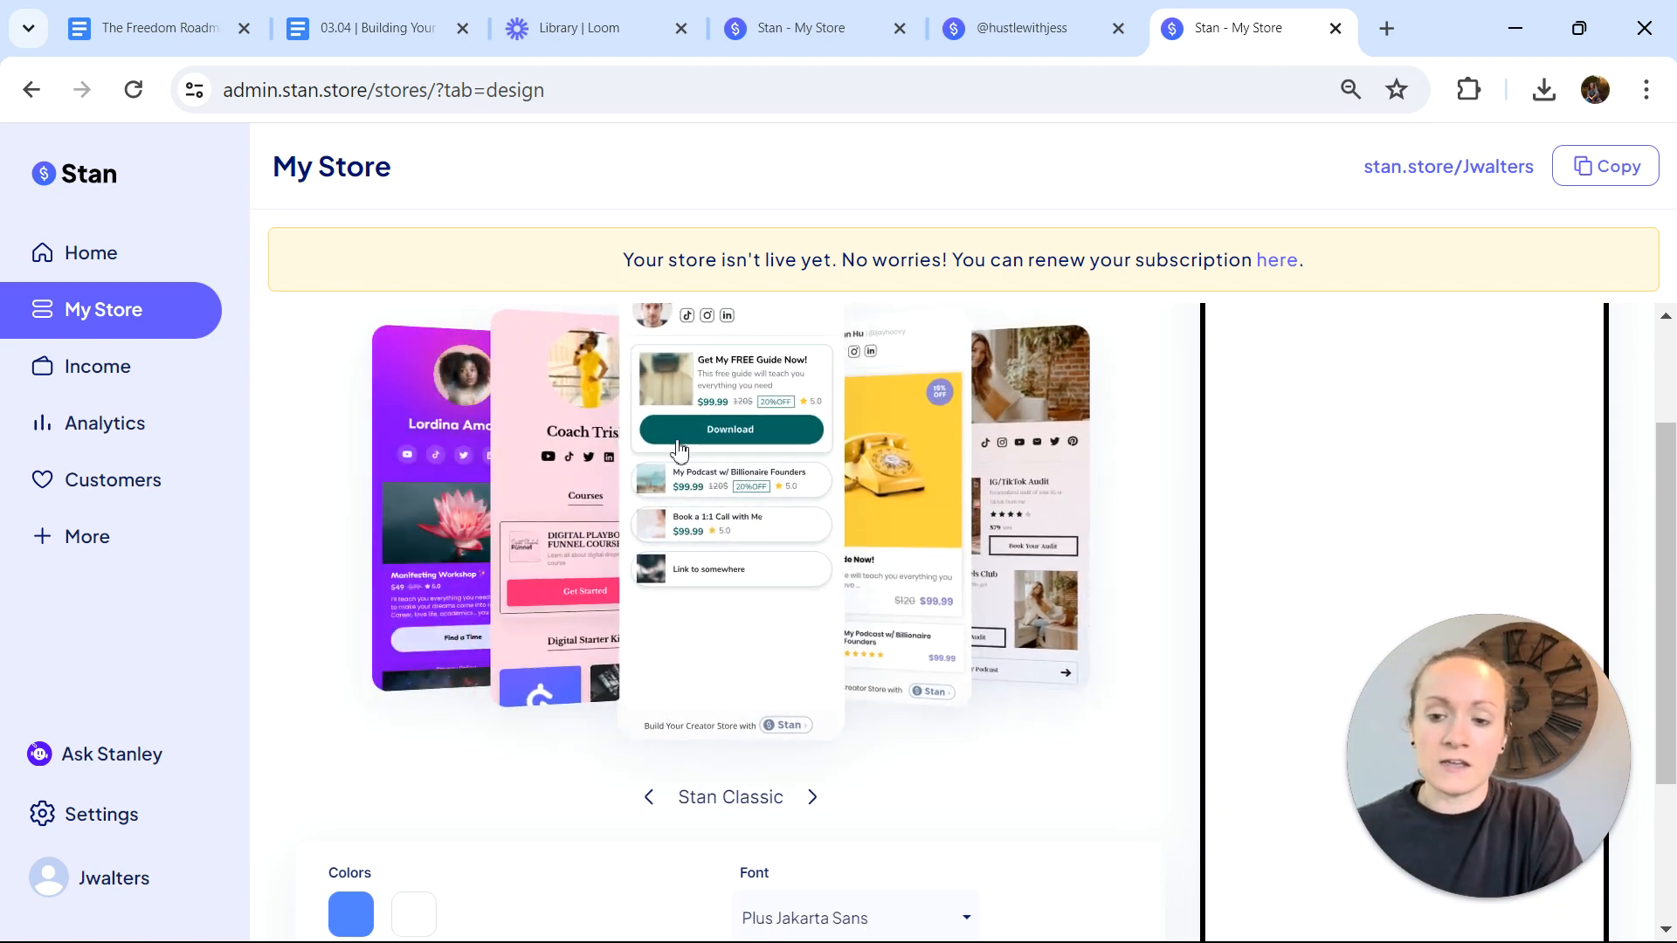
click(591, 446)
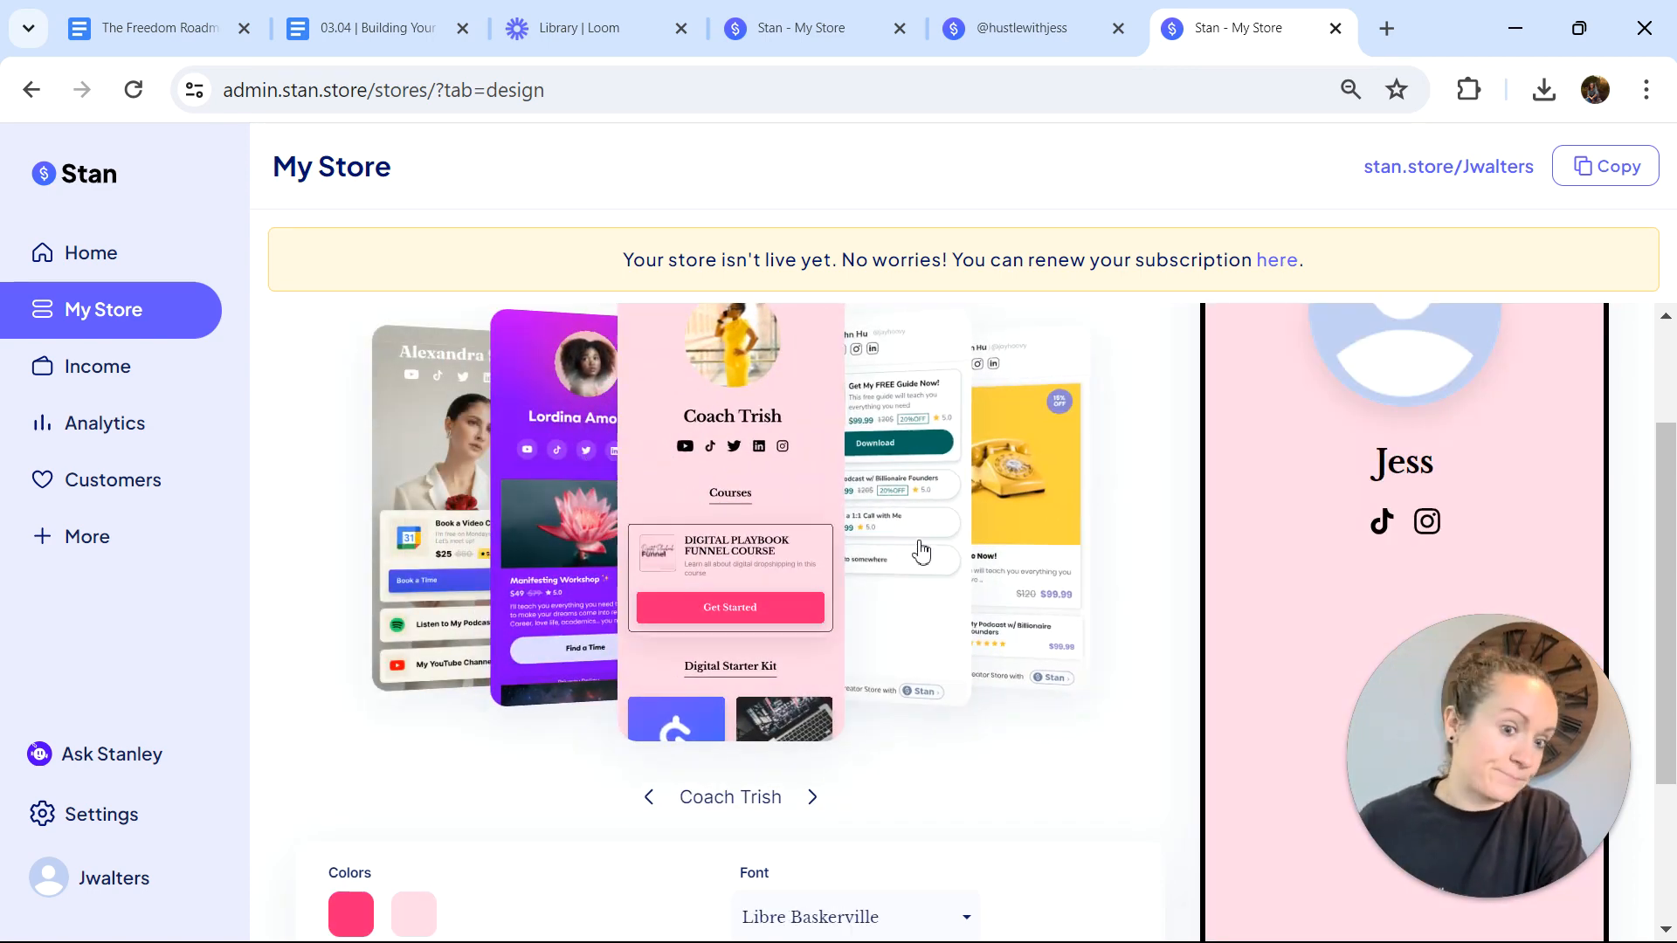
- Examine the available fonts and the color picker for the Coach Trish theme's second color
scroll(921, 550, down, 1)
scroll(921, 550, up, 1)
scroll(920, 550, down, 2)
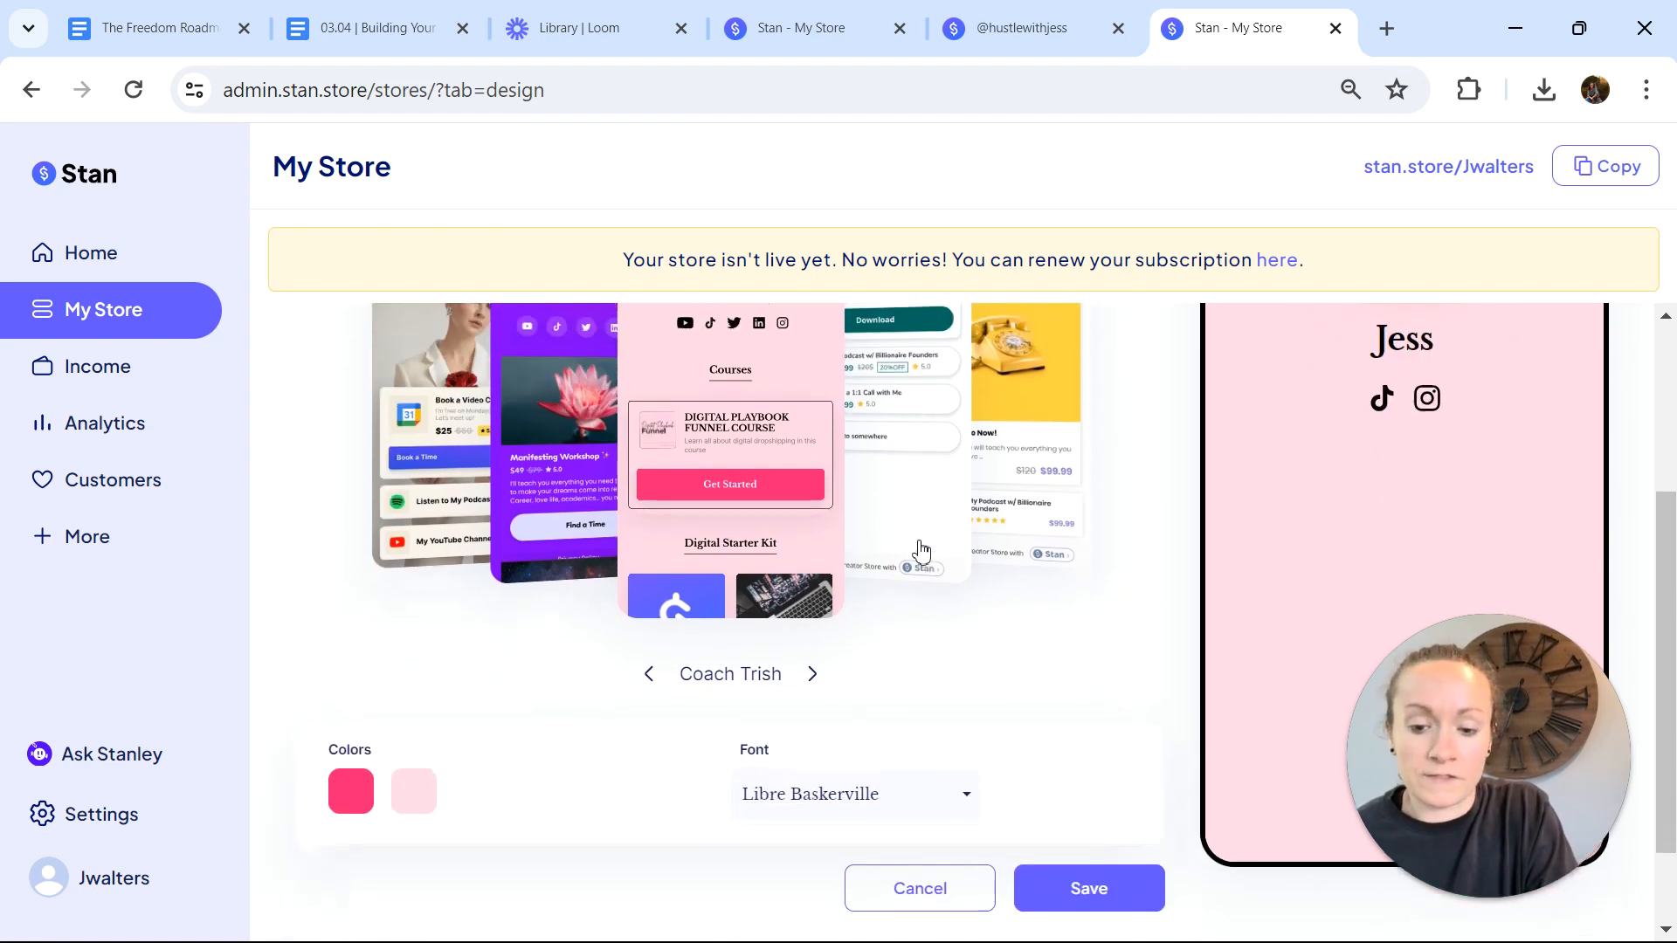
click(902, 795)
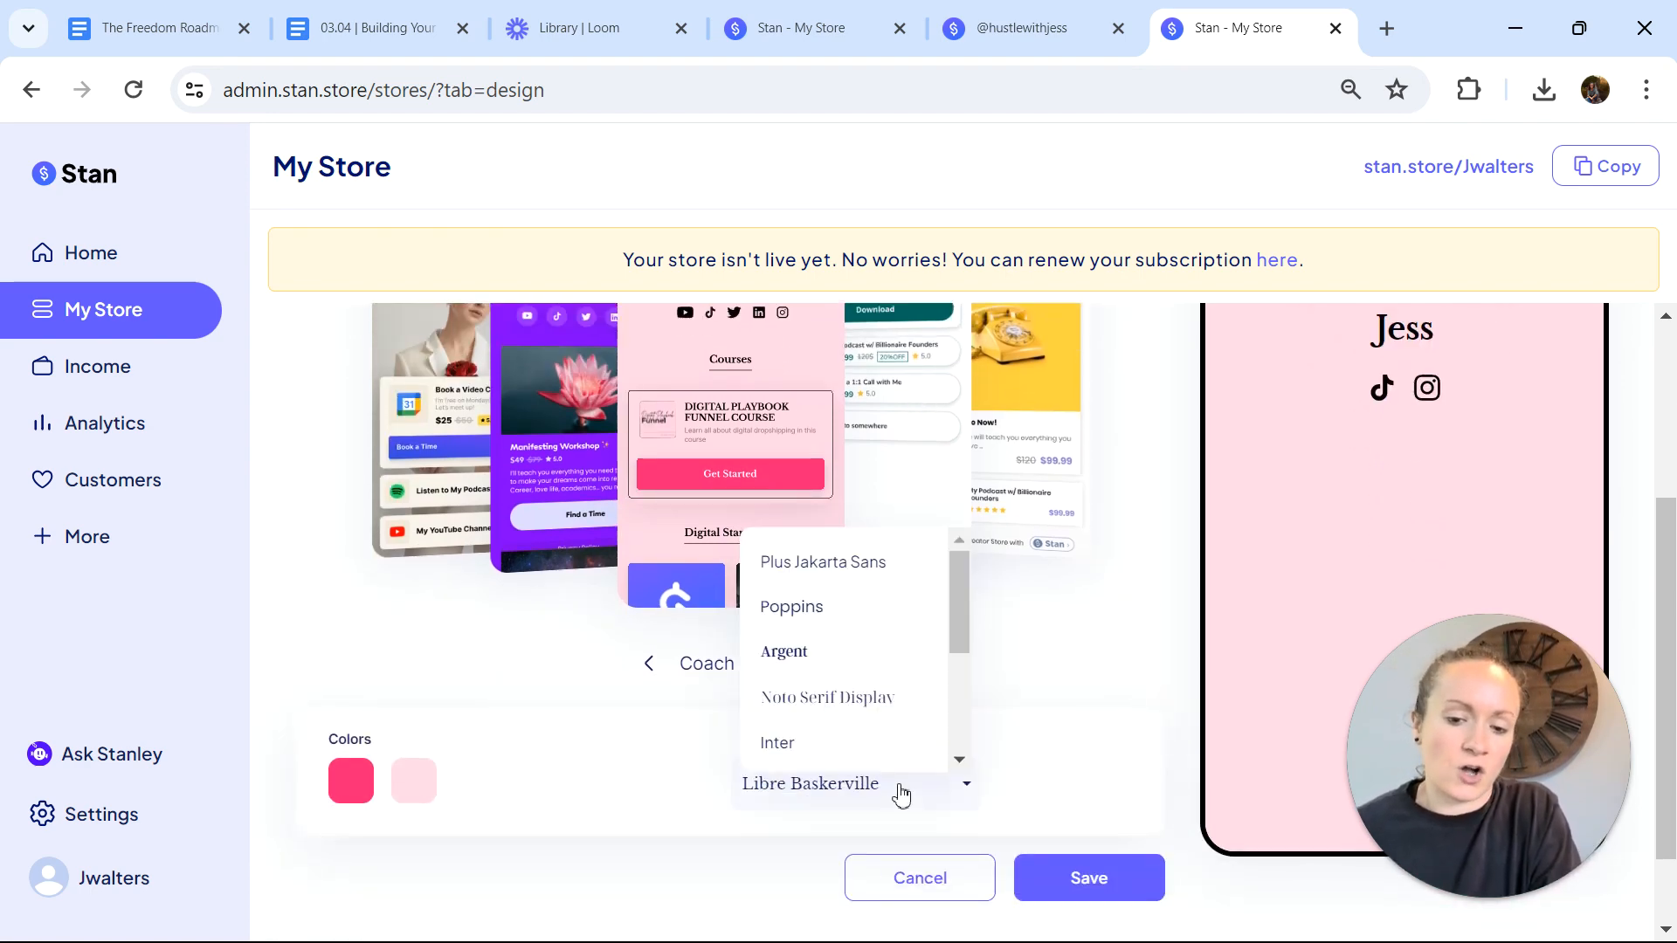
click(833, 791)
click(410, 795)
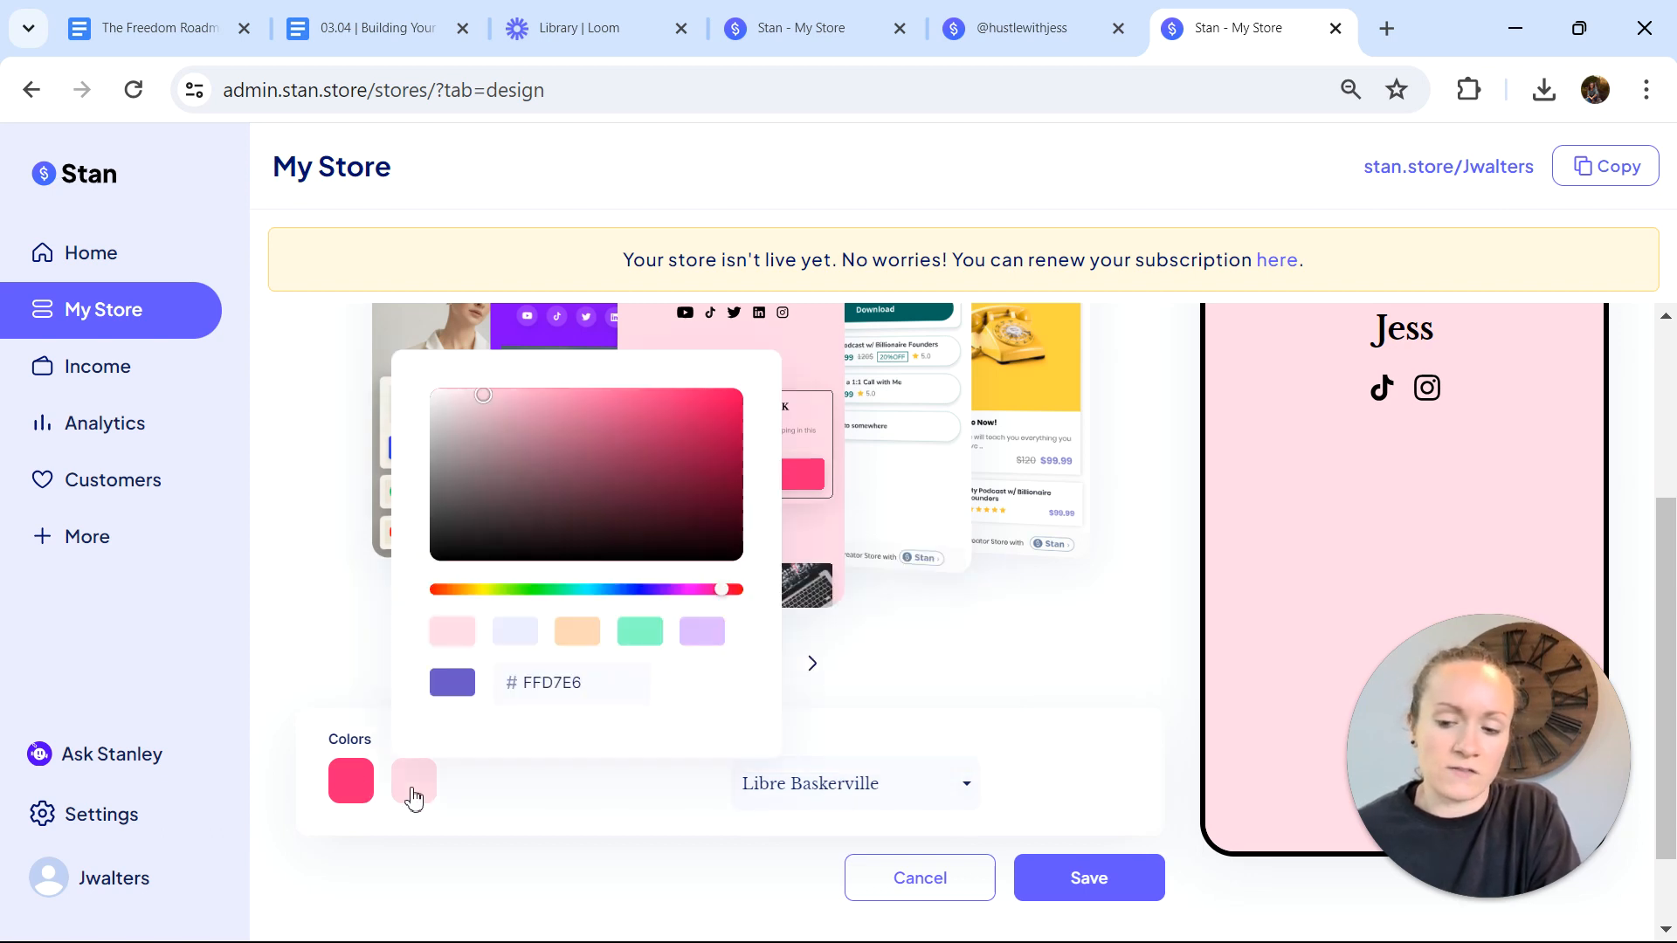
click(815, 643)
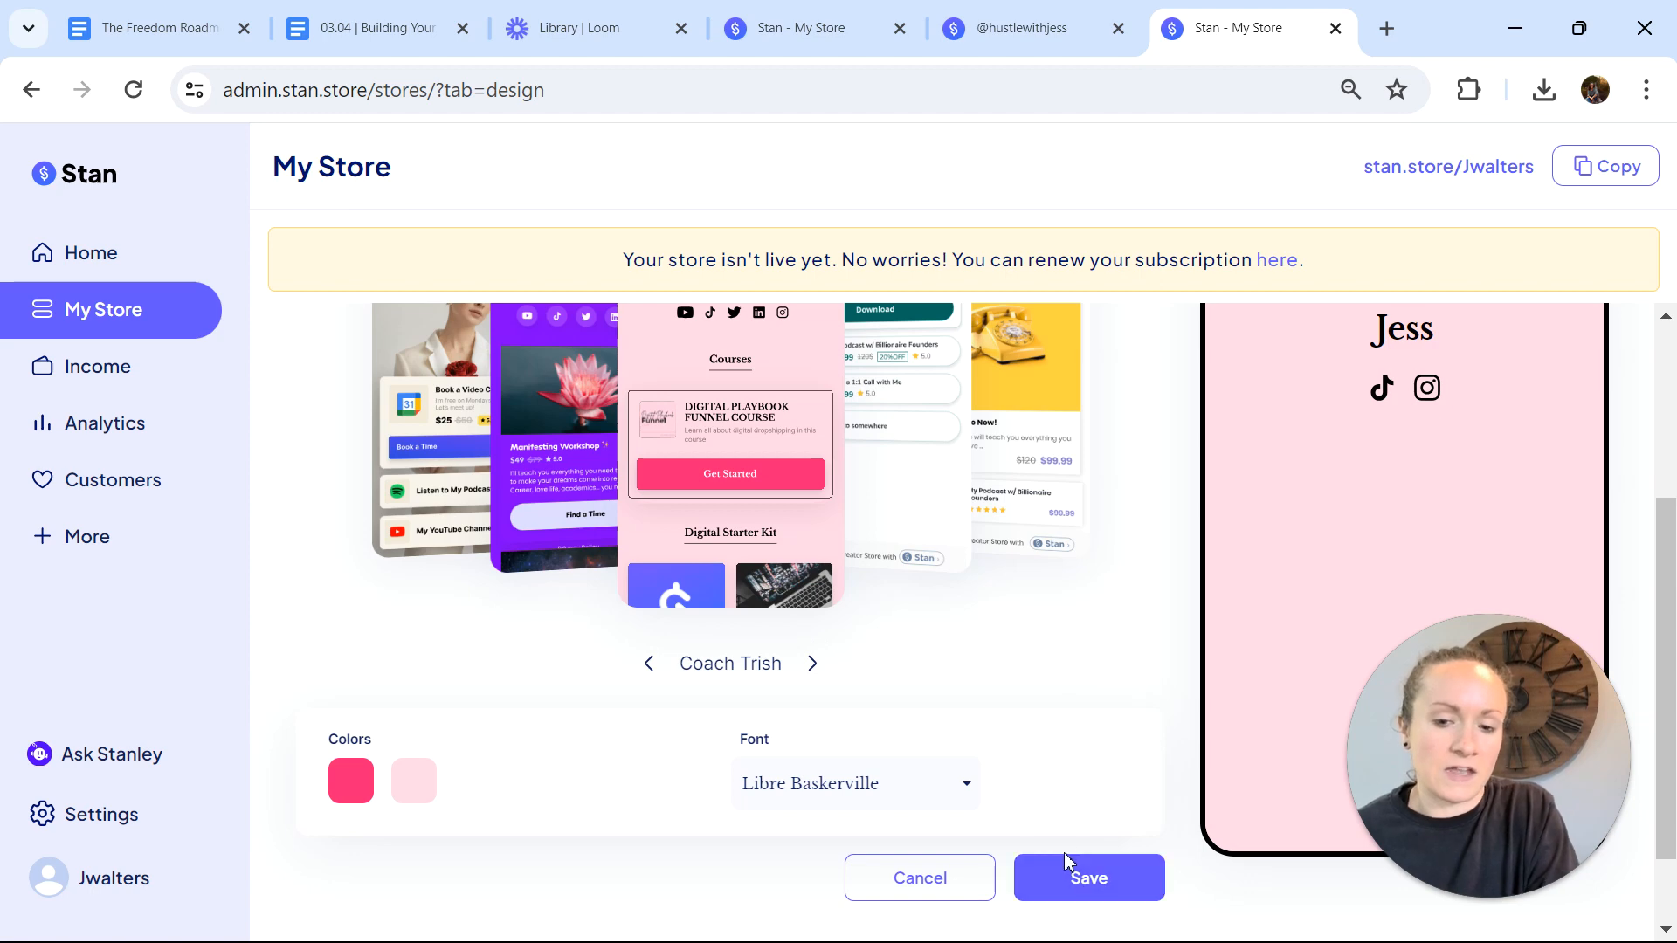
scroll(1037, 613, up, 3)
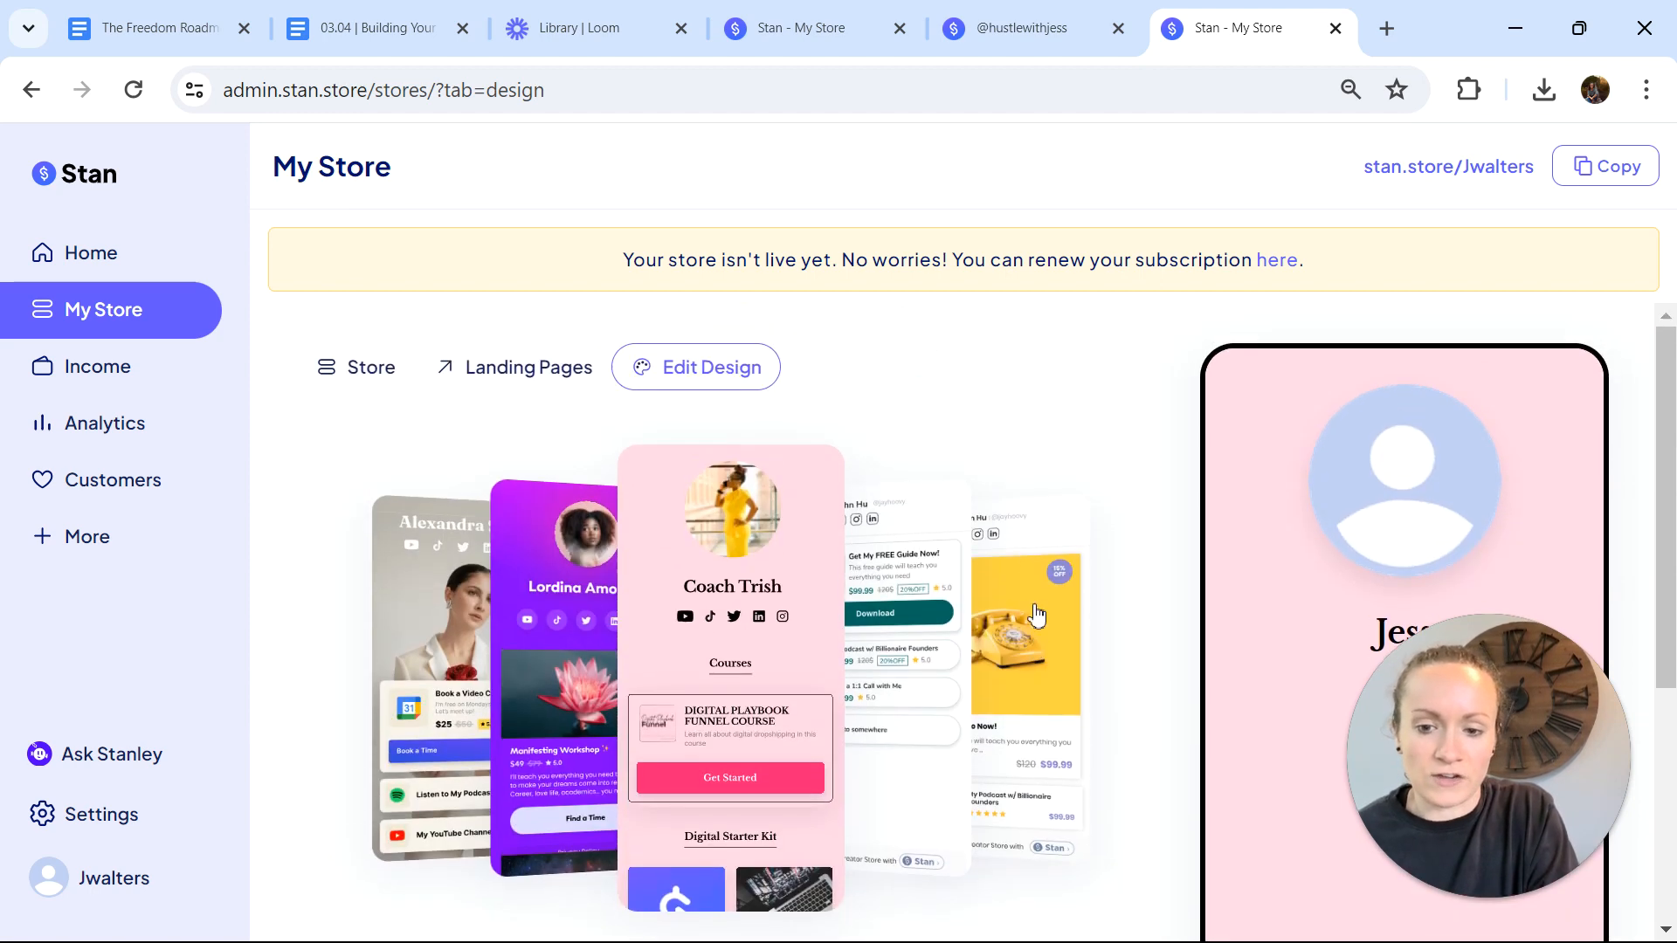
scroll(1355, 588, down, 1)
scroll(1359, 592, up, 1)
scroll(1355, 588, down, 1)
scroll(1355, 588, up, 1)
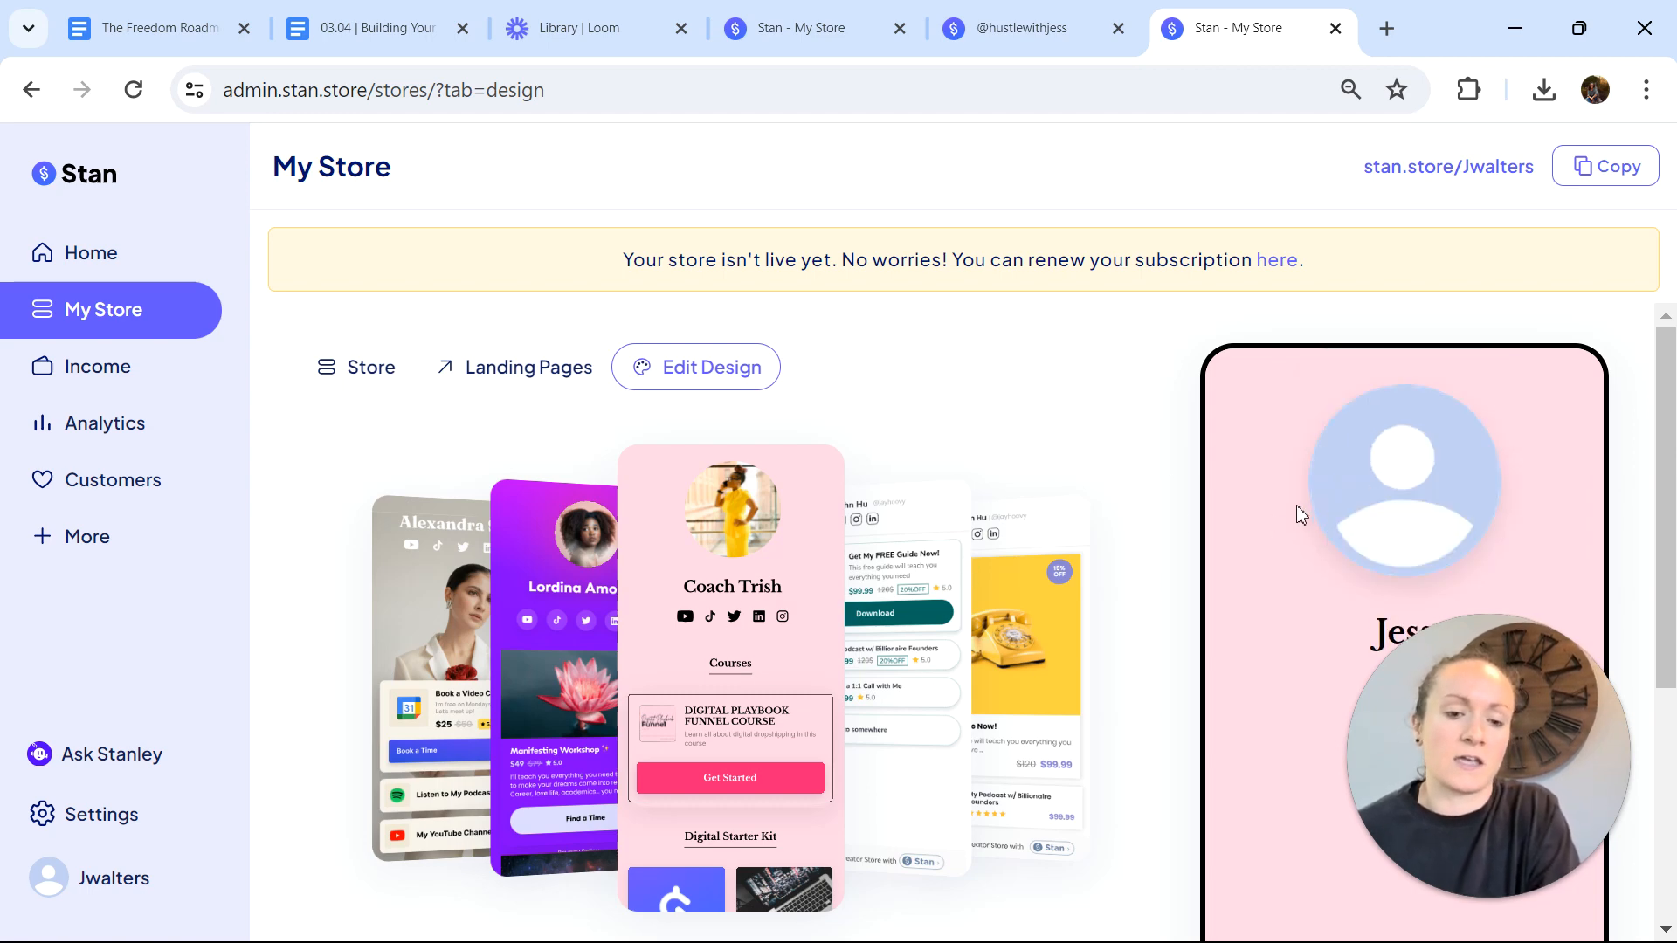
scroll(1323, 529, down, 1)
scroll(1322, 529, up, 1)
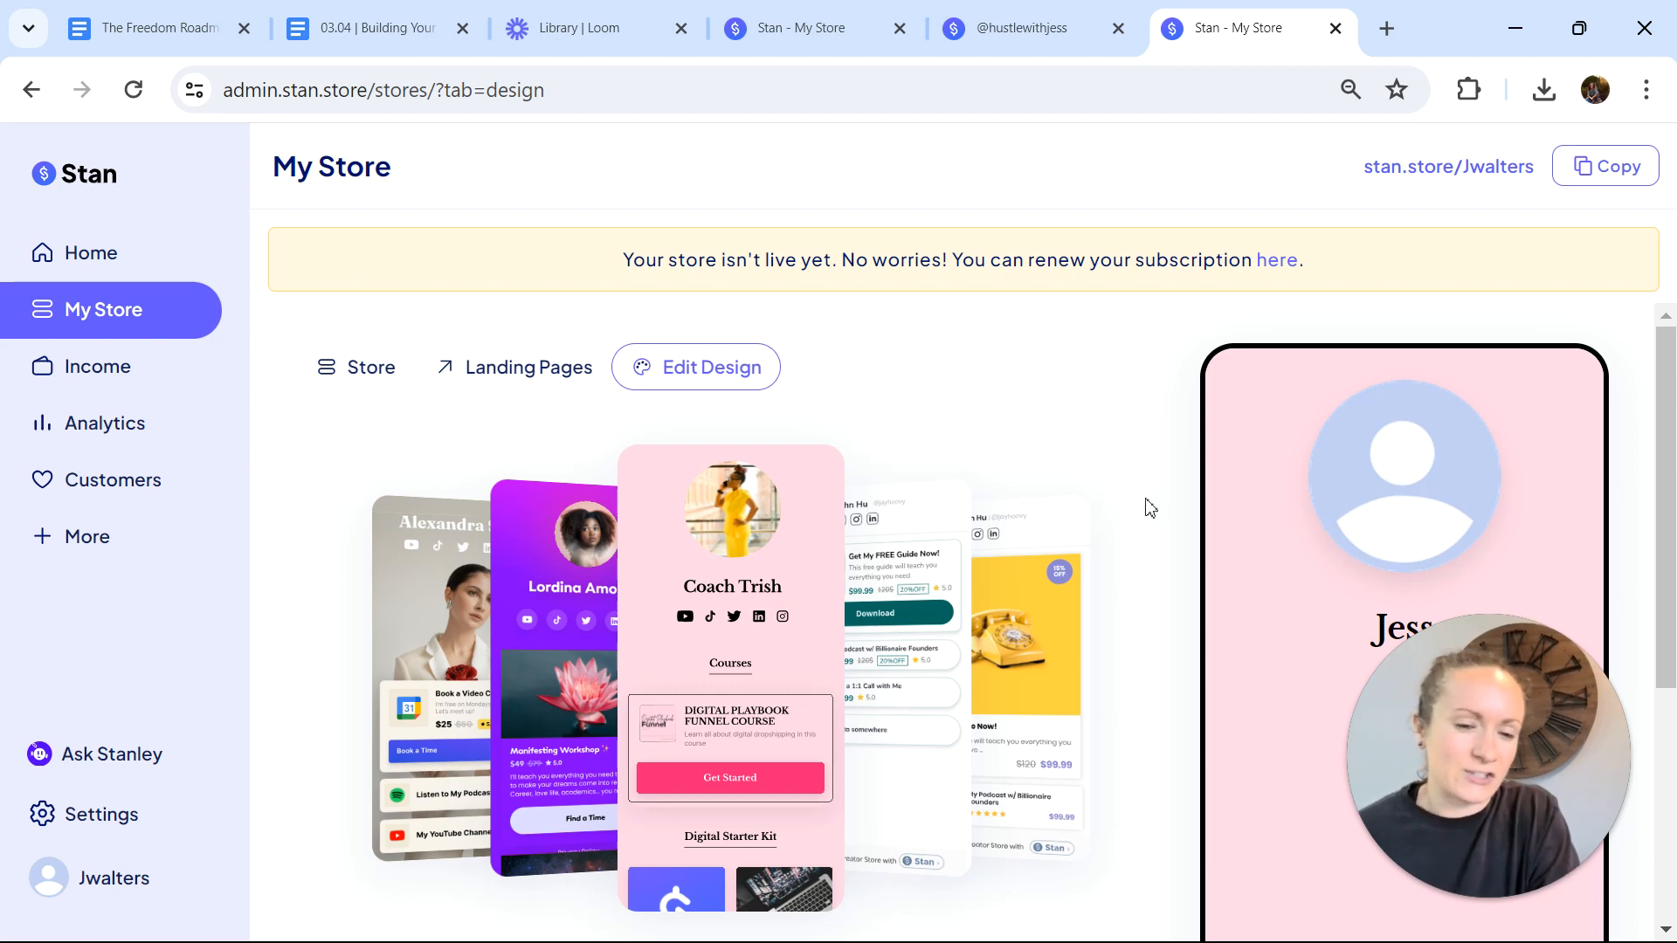
- Preview the Eclipse theme with its colors and font
scroll(1150, 507, down, 2)
click(566, 433)
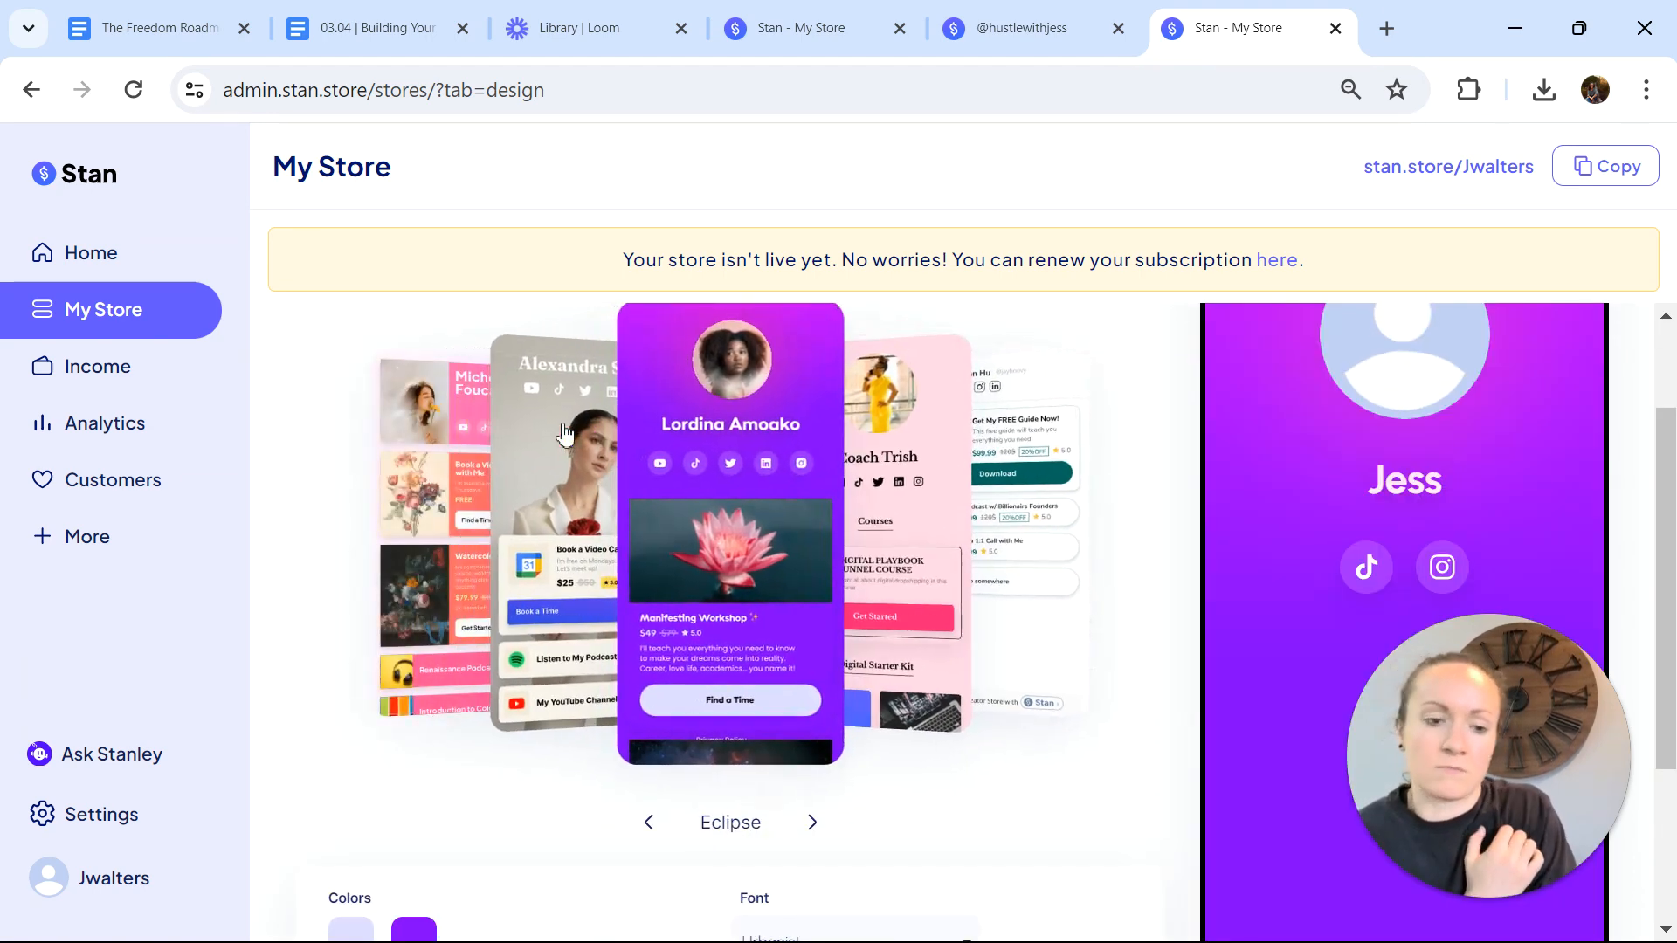
scroll(646, 498, down, 2)
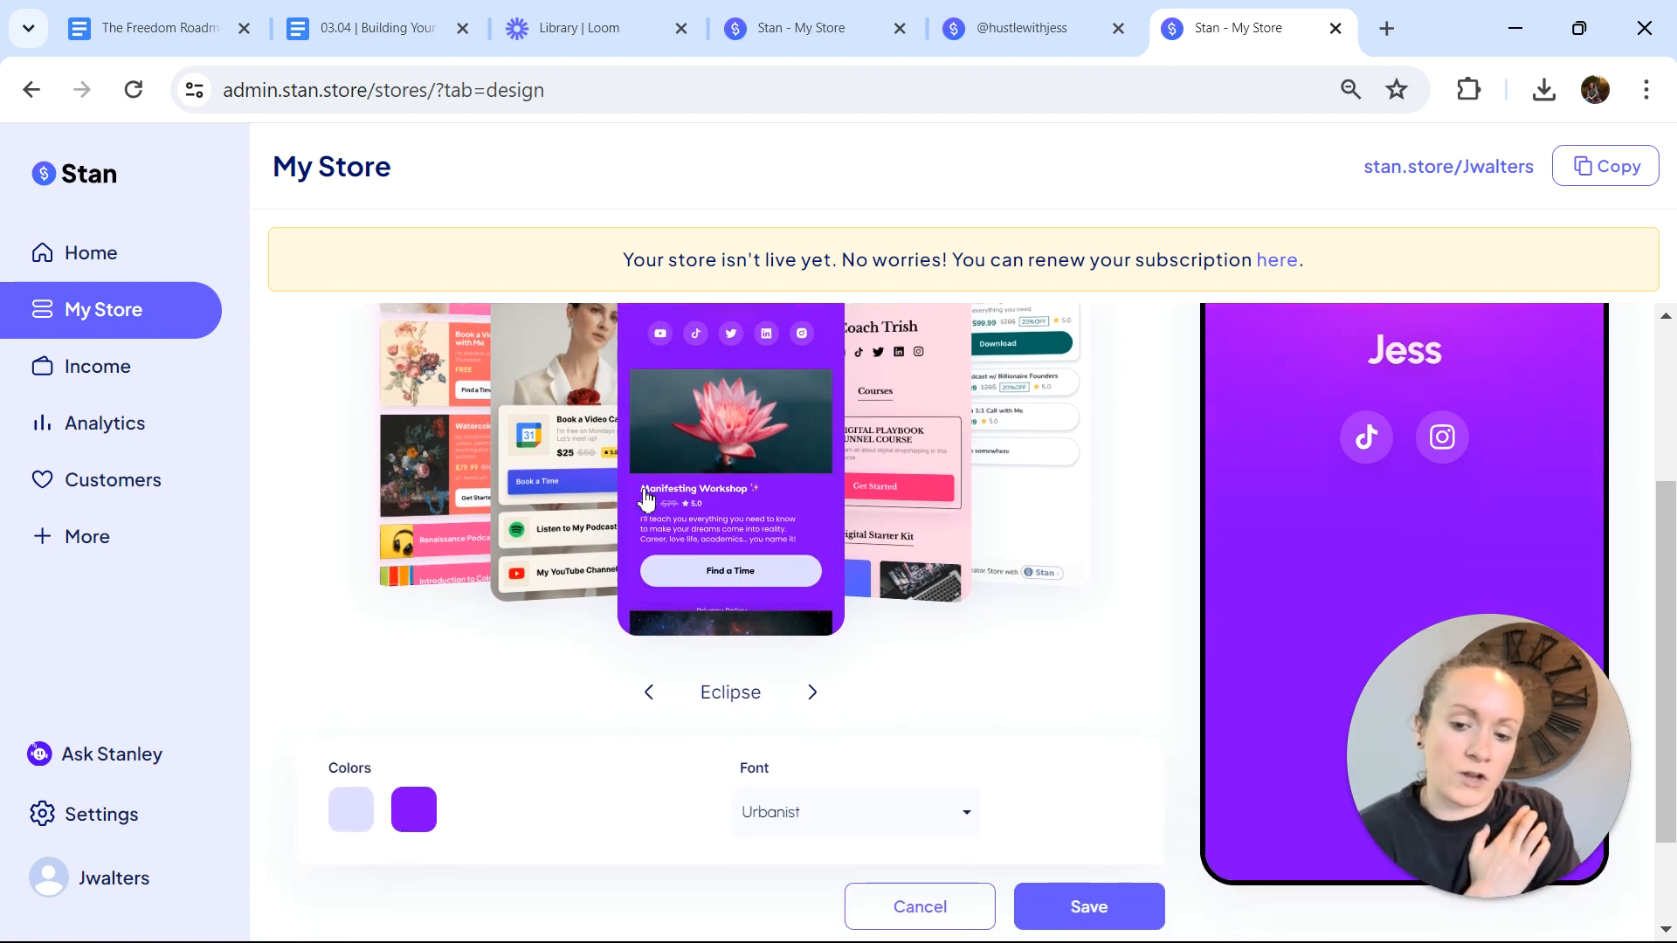
scroll(647, 500, up, 3)
scroll(646, 499, up, 1)
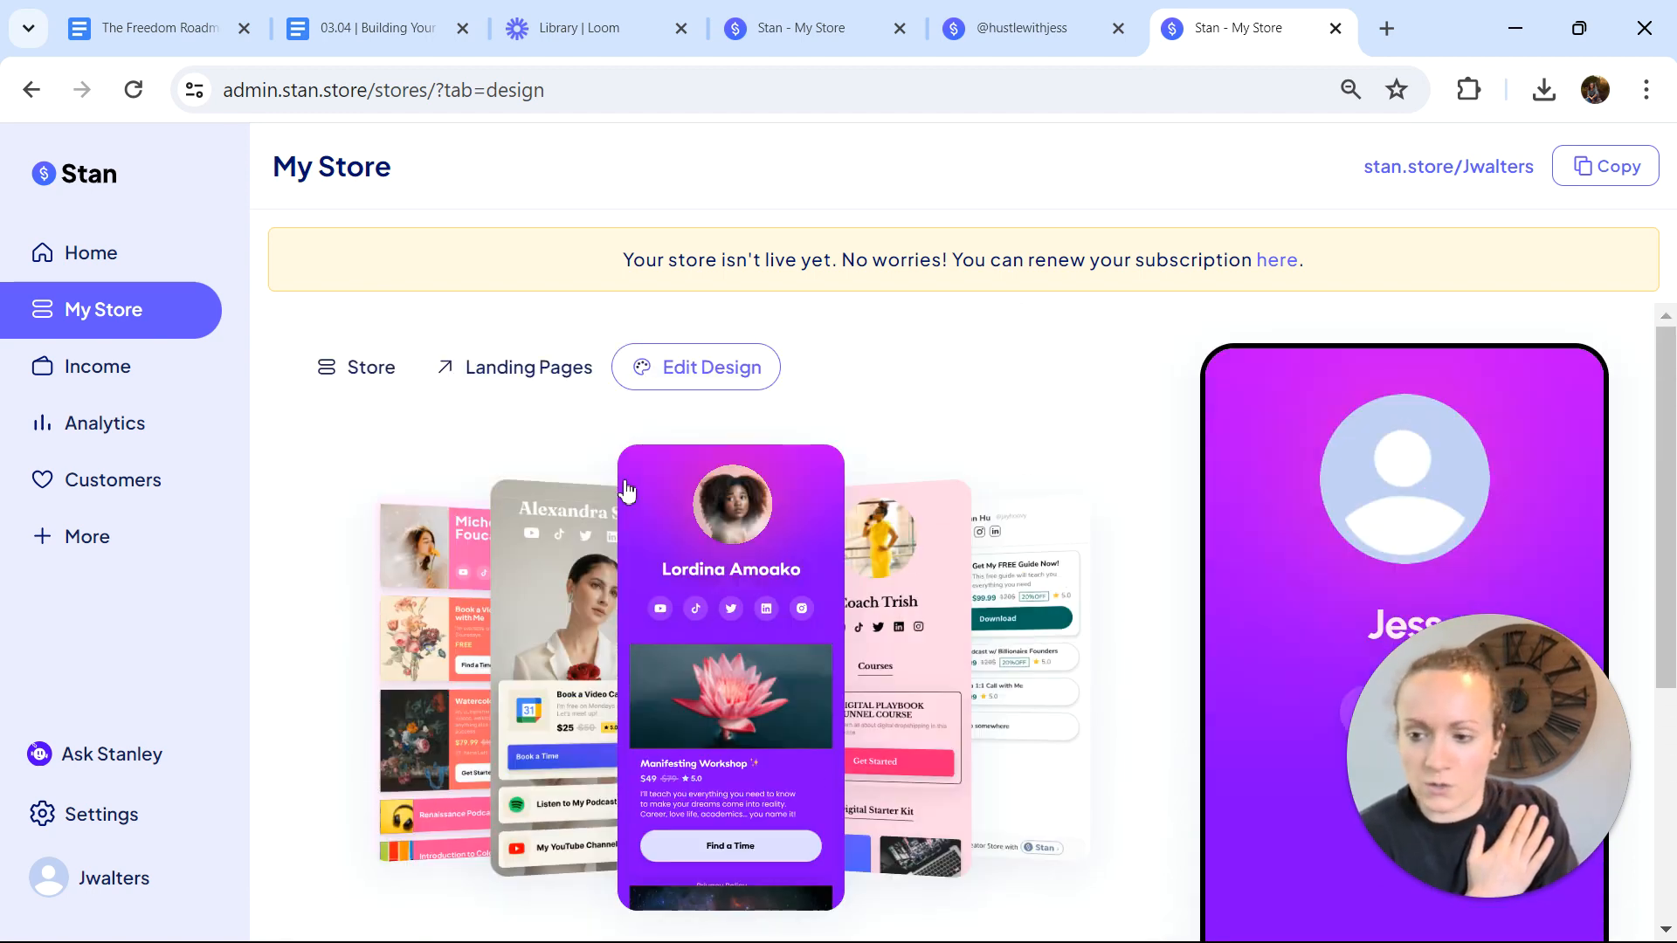
- Return to the dashboard home and start creating the store's first product
click(114, 315)
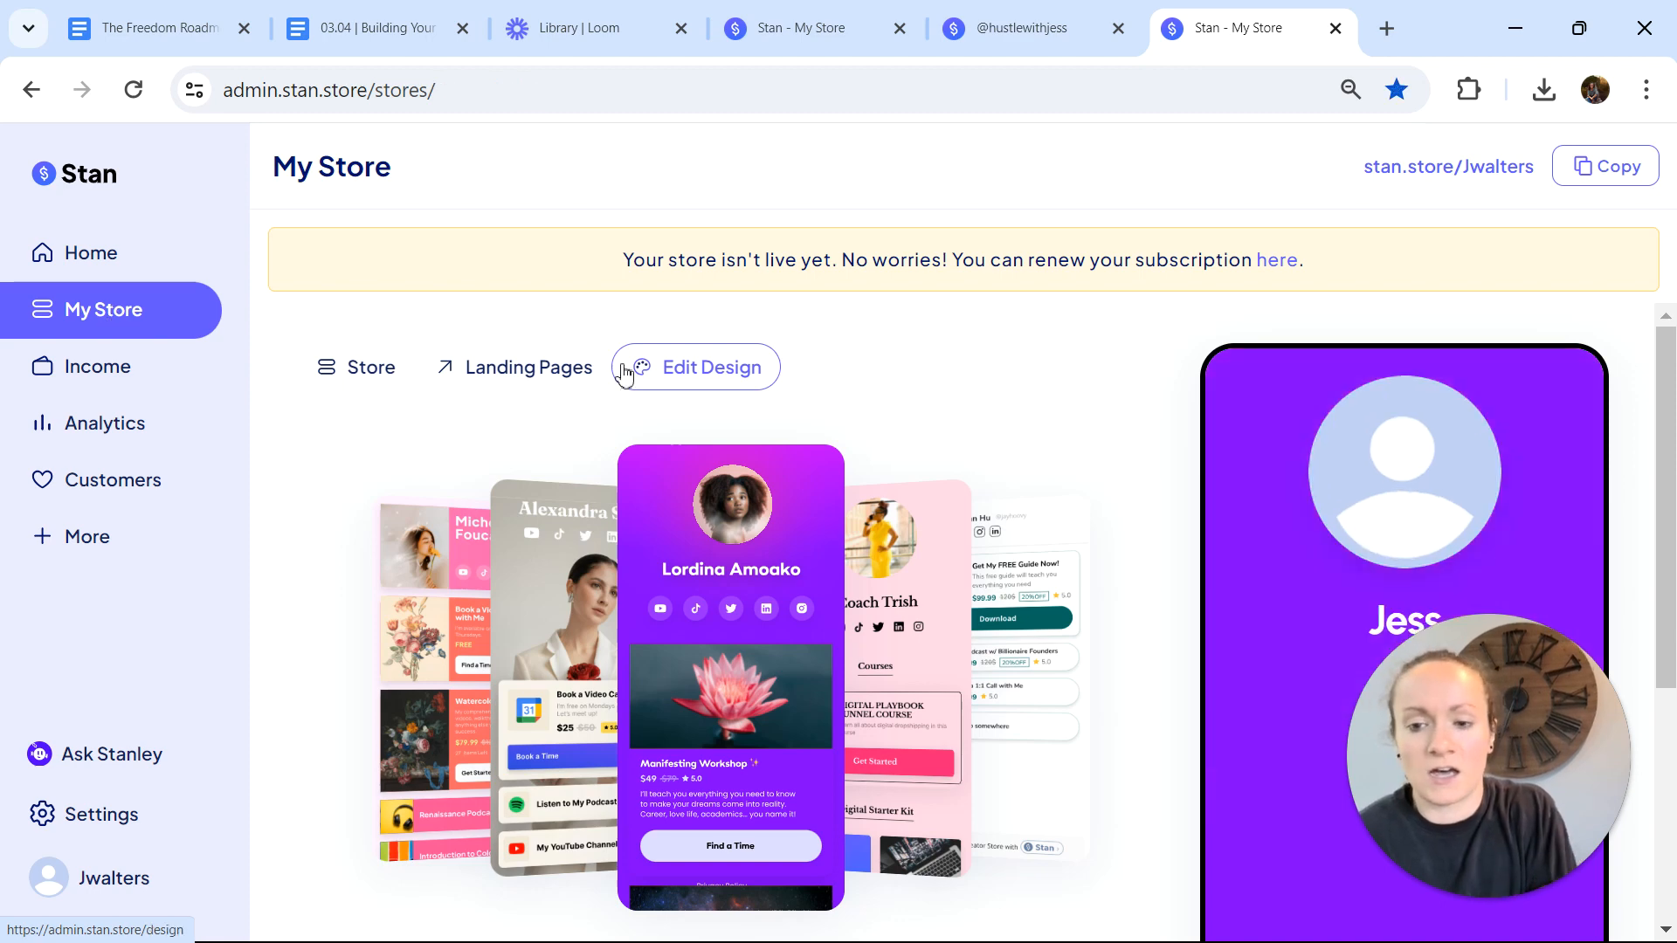
click(146, 253)
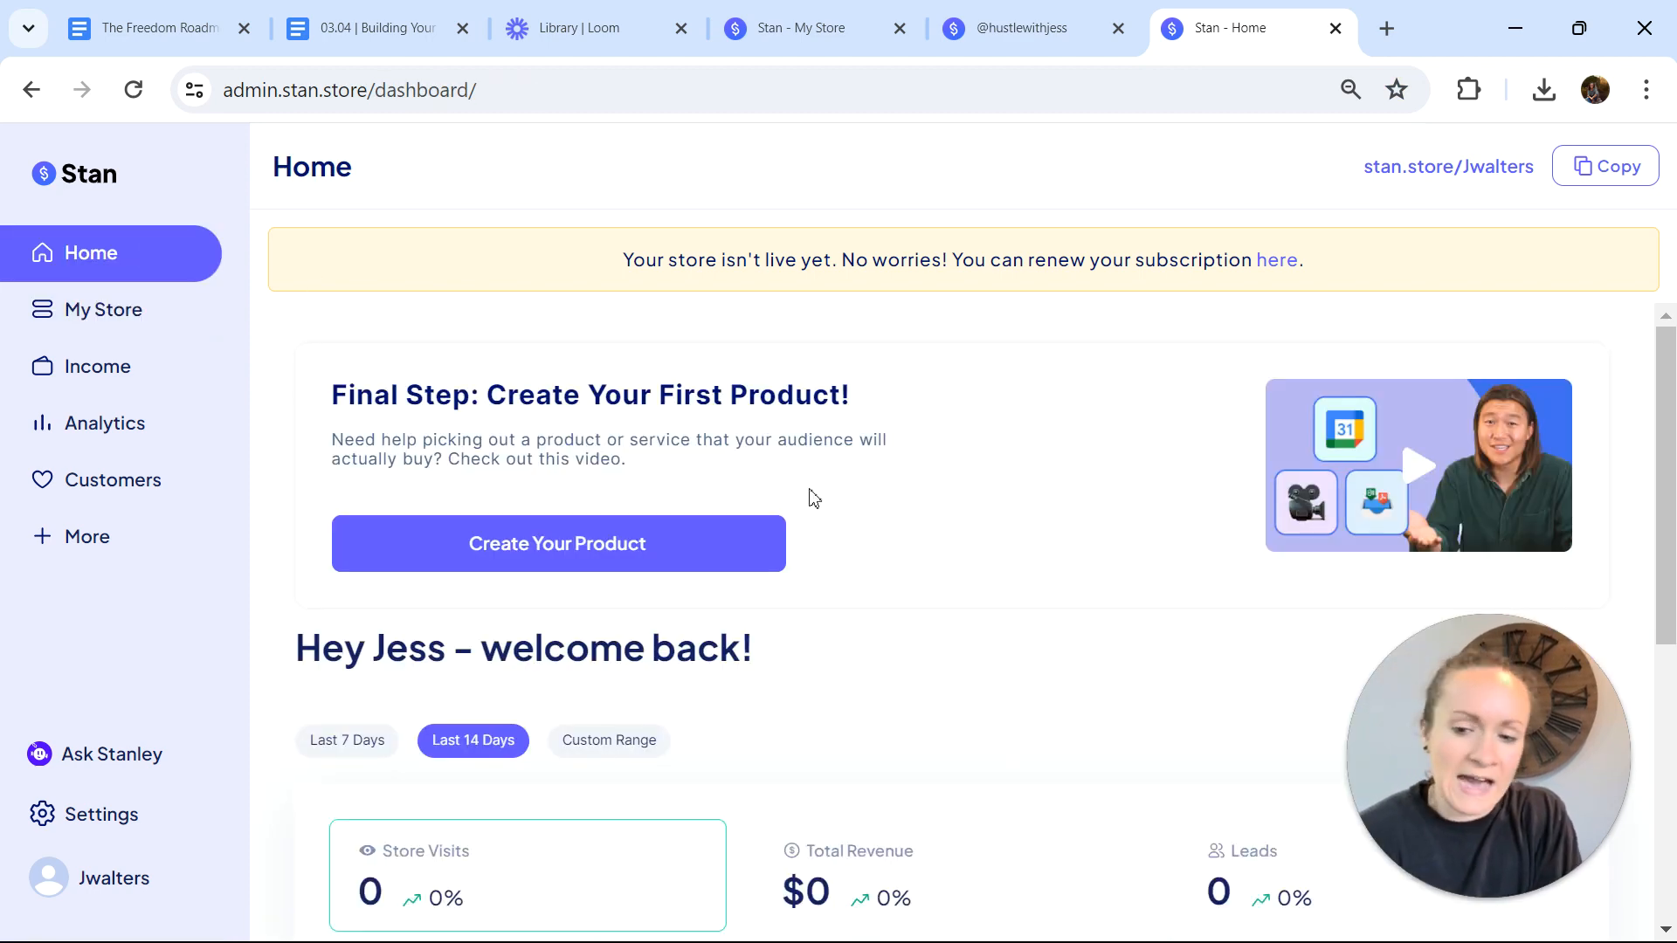
scroll(725, 480, down, 2)
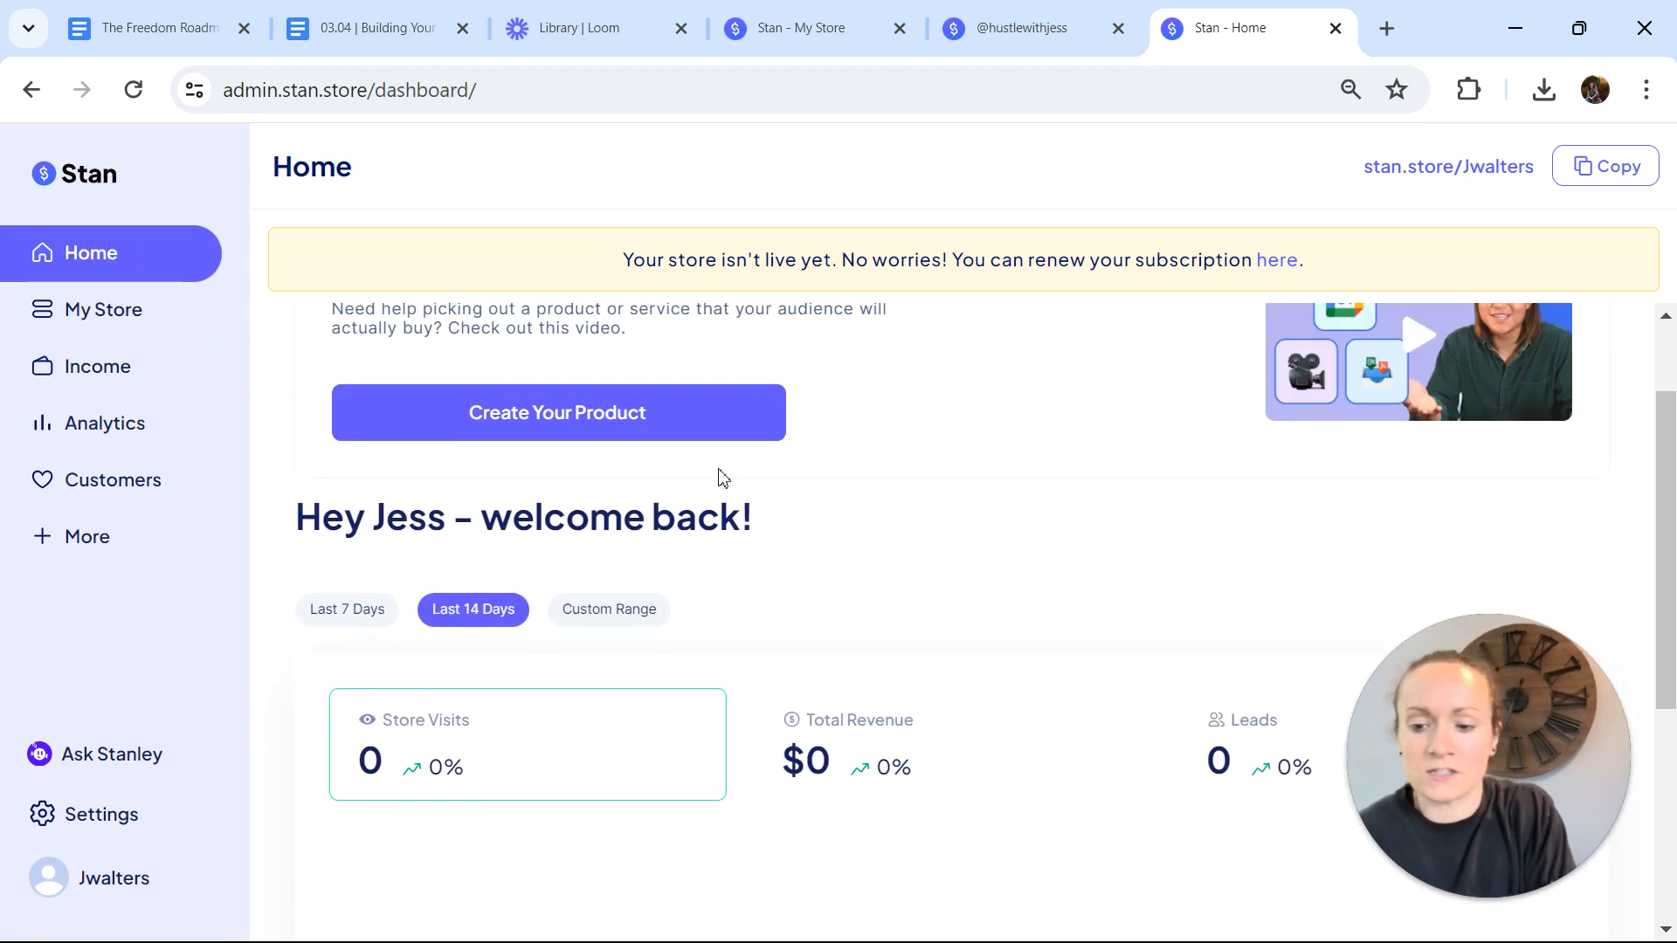
click(552, 414)
scroll(905, 569, down, 1)
scroll(903, 568, up, 1)
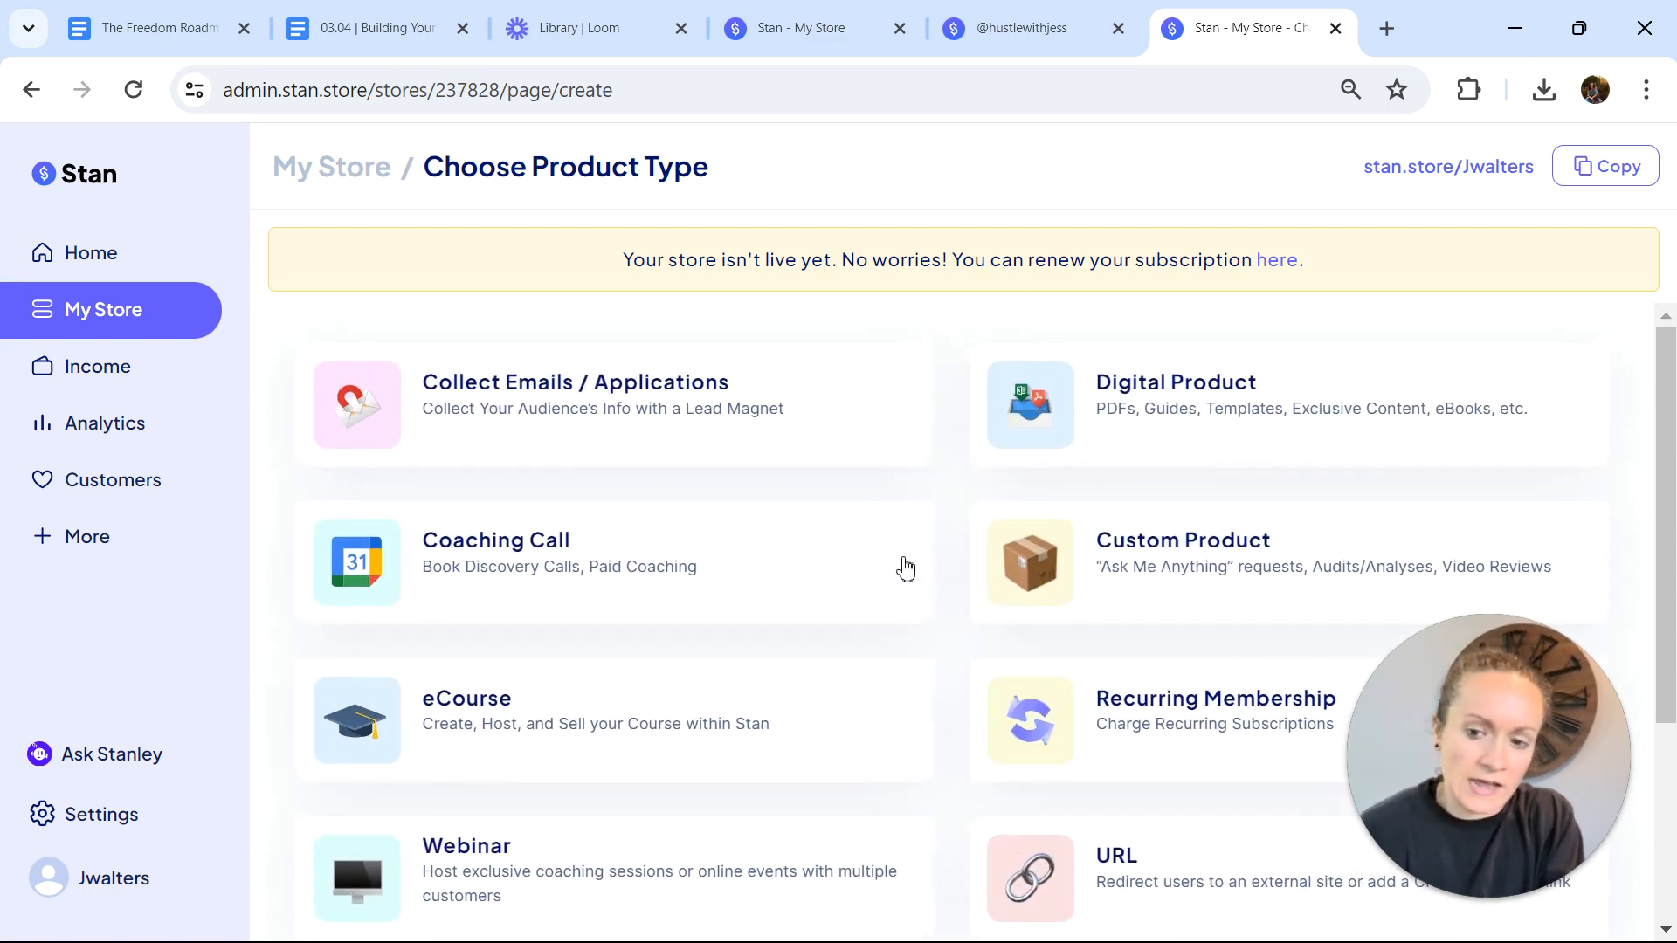
- Compare with the example storefront's guide, coaching and link listings, and return to the product type choices
click(1004, 34)
scroll(1204, 605, down, 3)
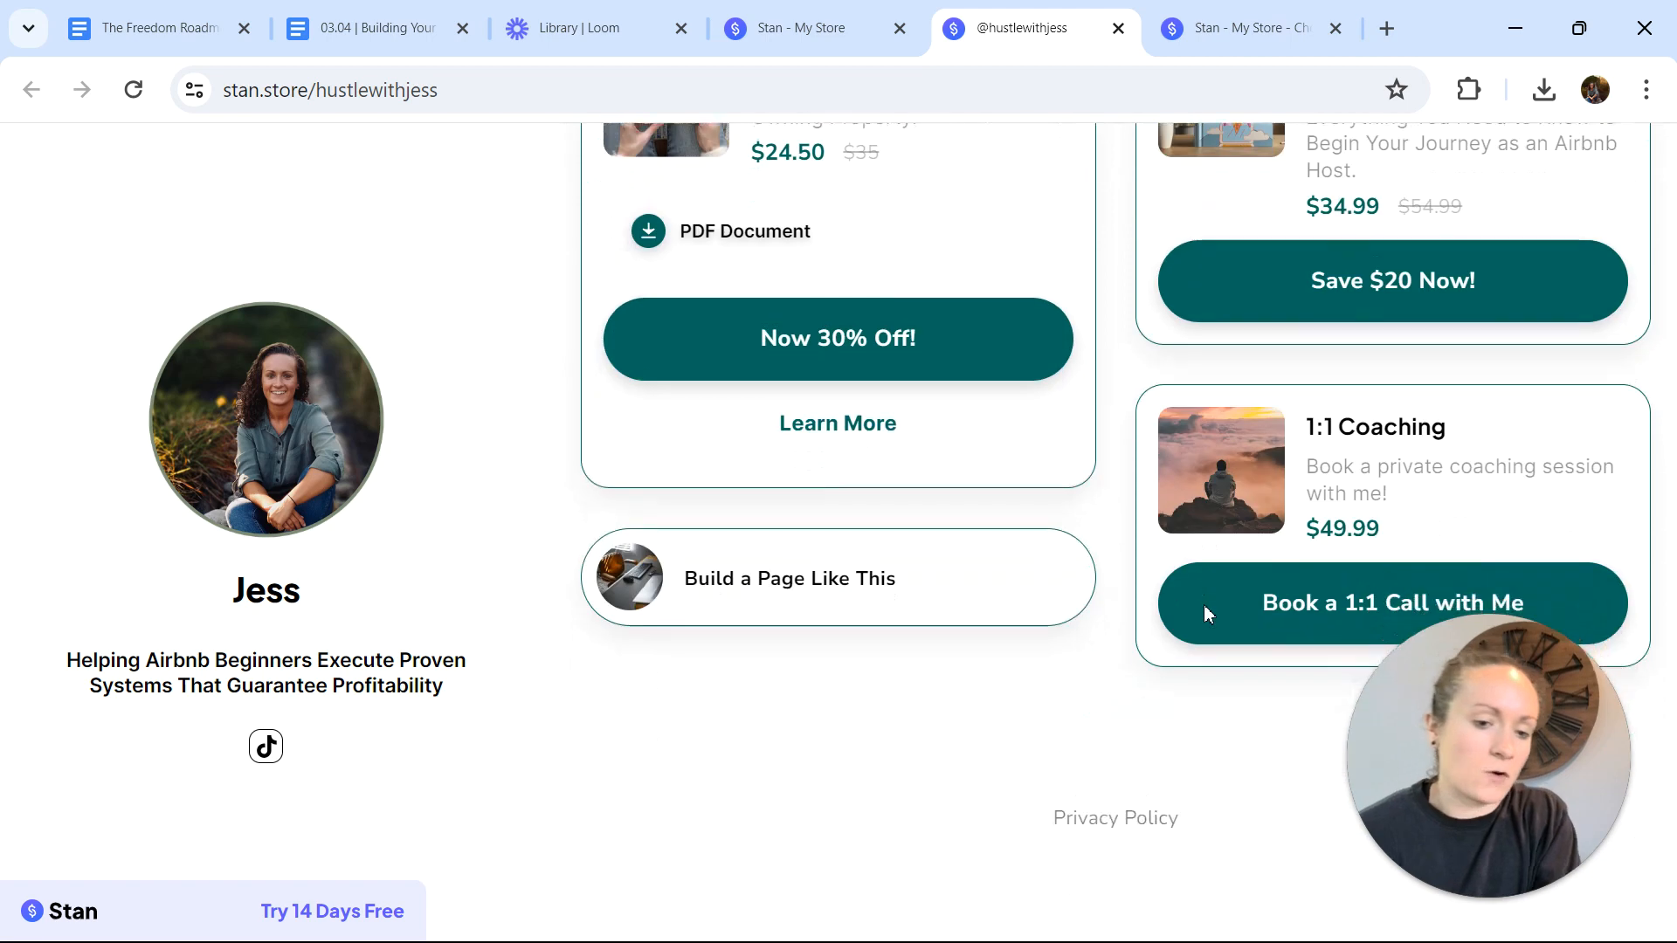
click(1266, 33)
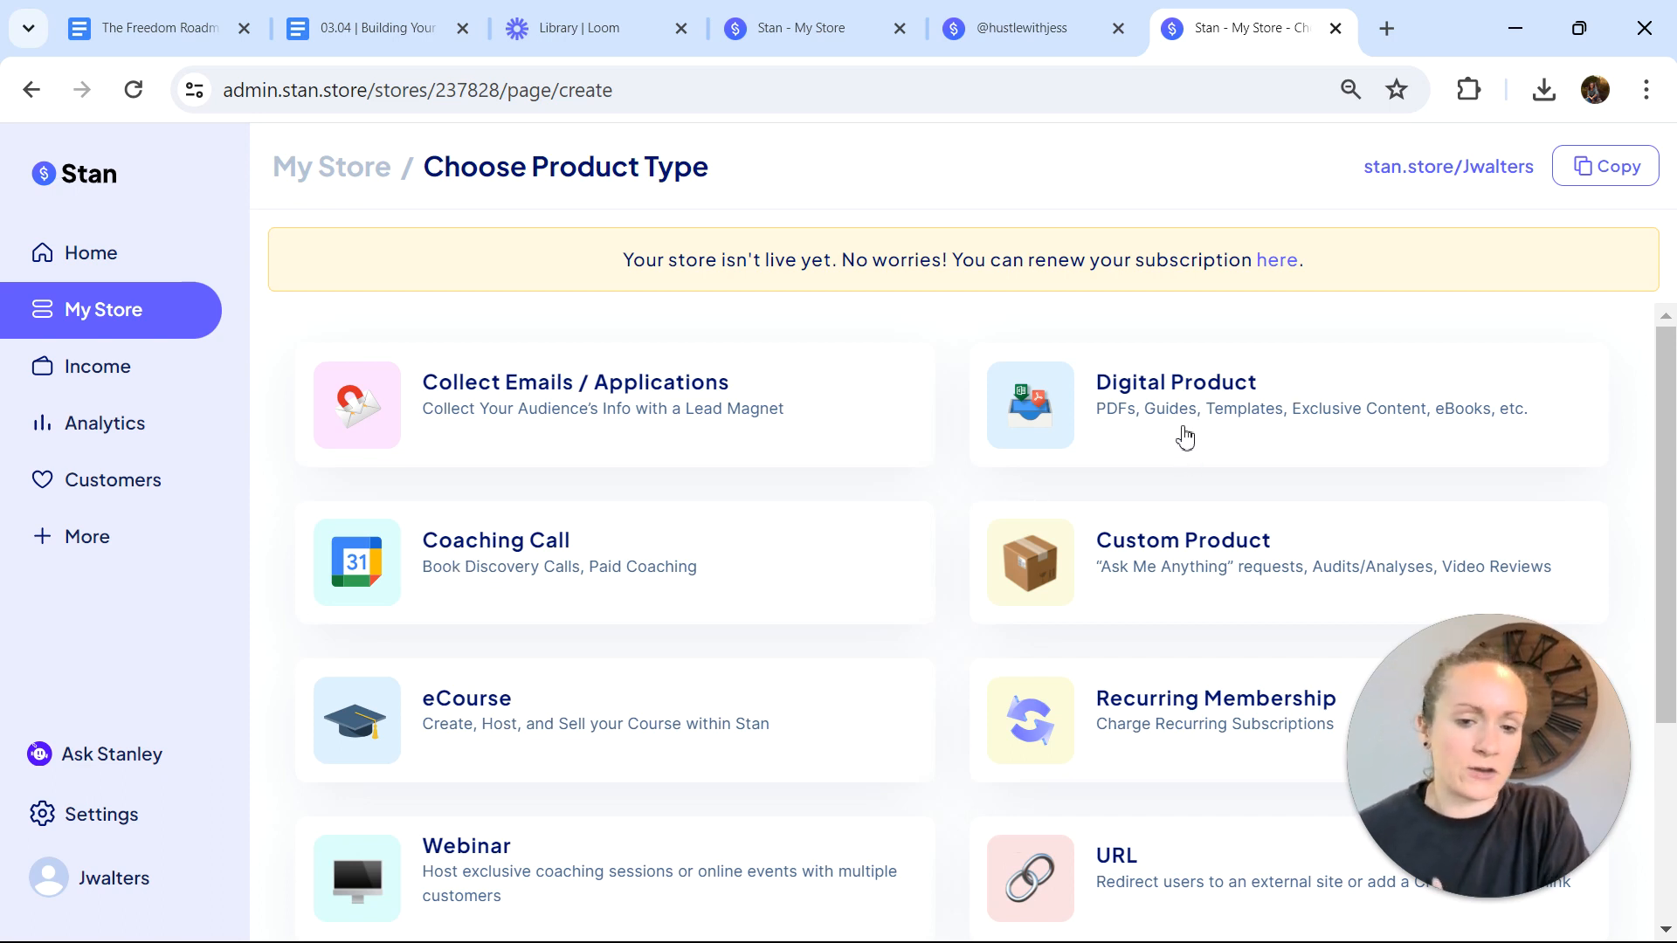
- Look through the product types and choose URL for the new product
scroll(1240, 426, down, 1)
scroll(1240, 426, up, 1)
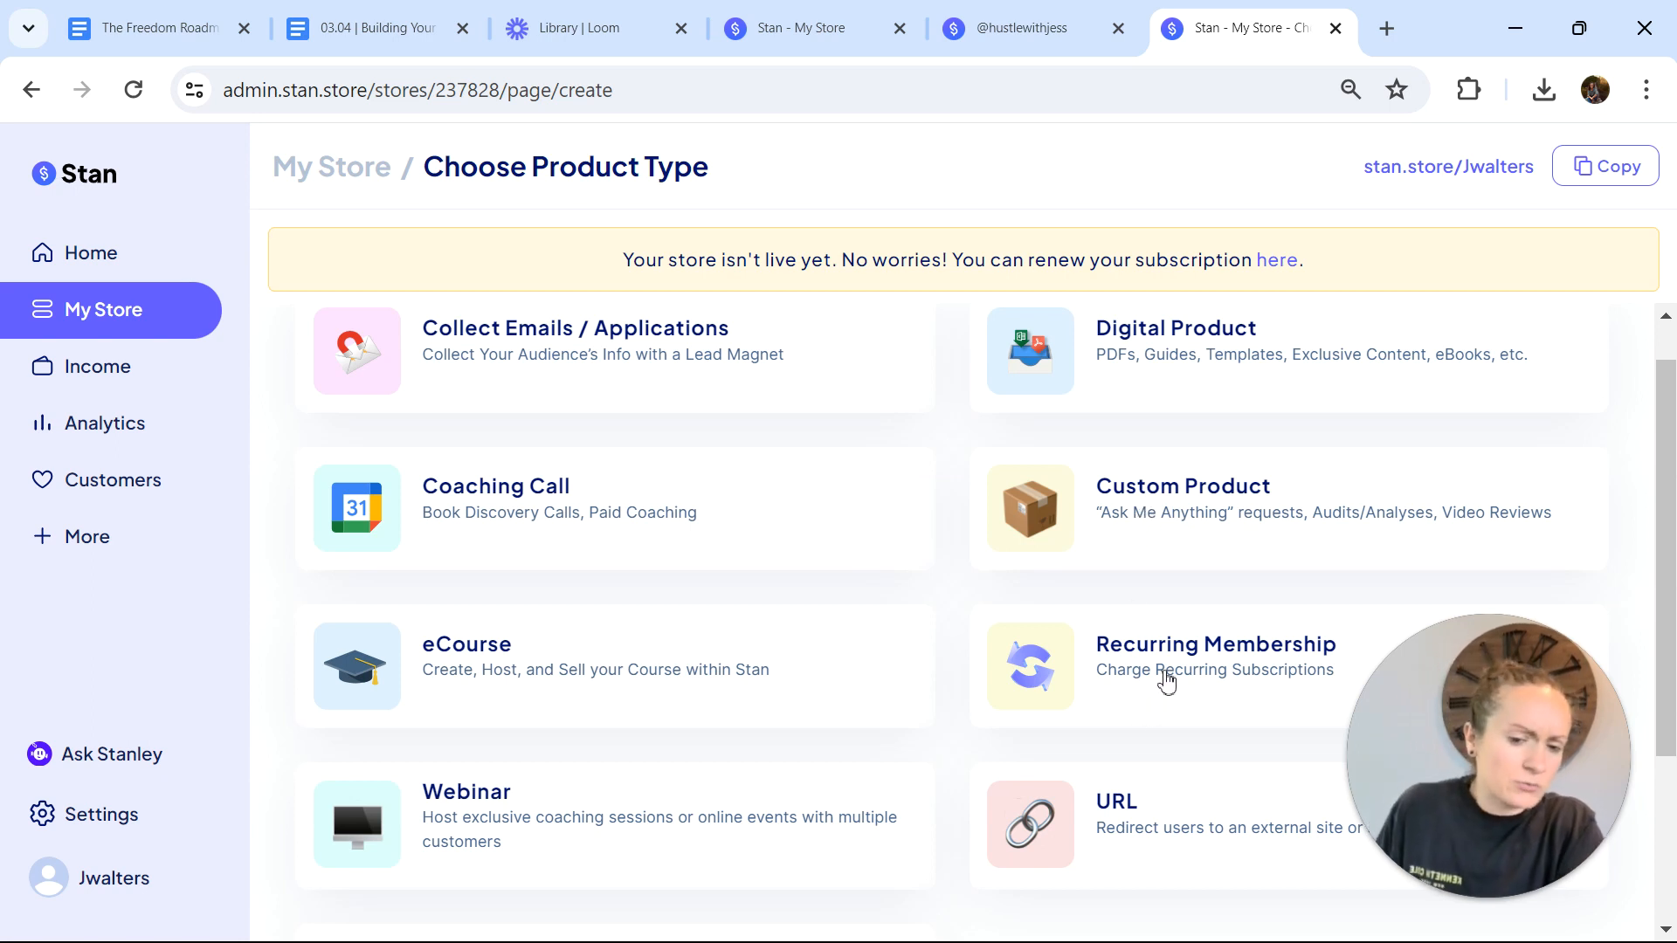
scroll(1166, 682, down, 1)
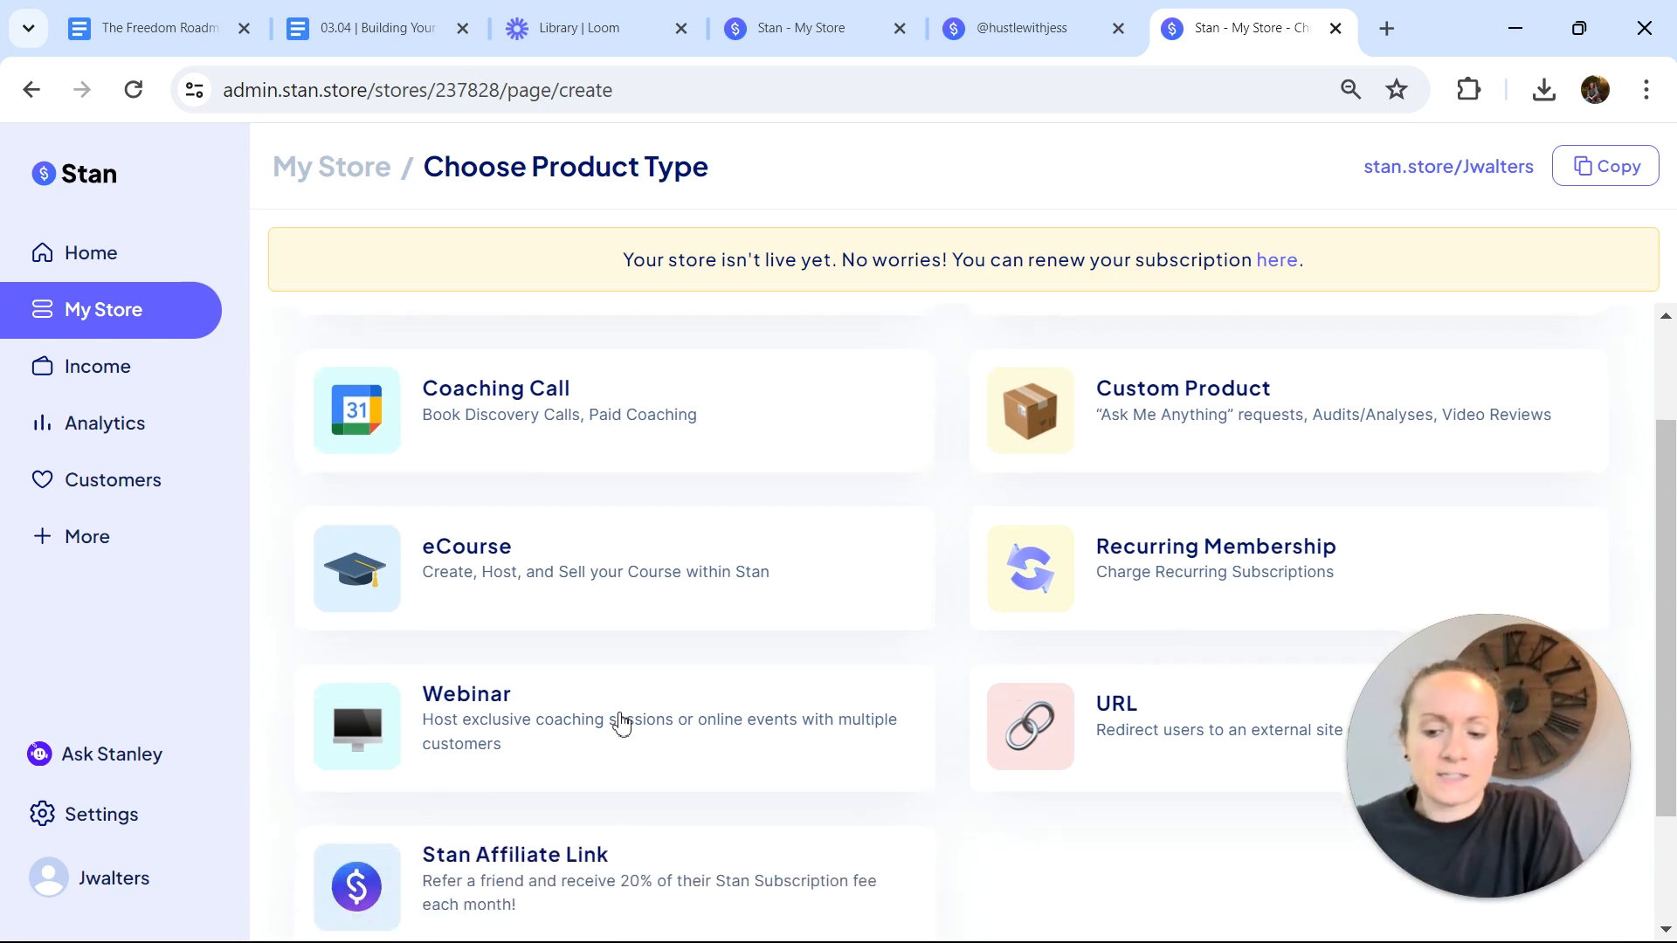
scroll(620, 721, down, 2)
scroll(622, 723, up, 1)
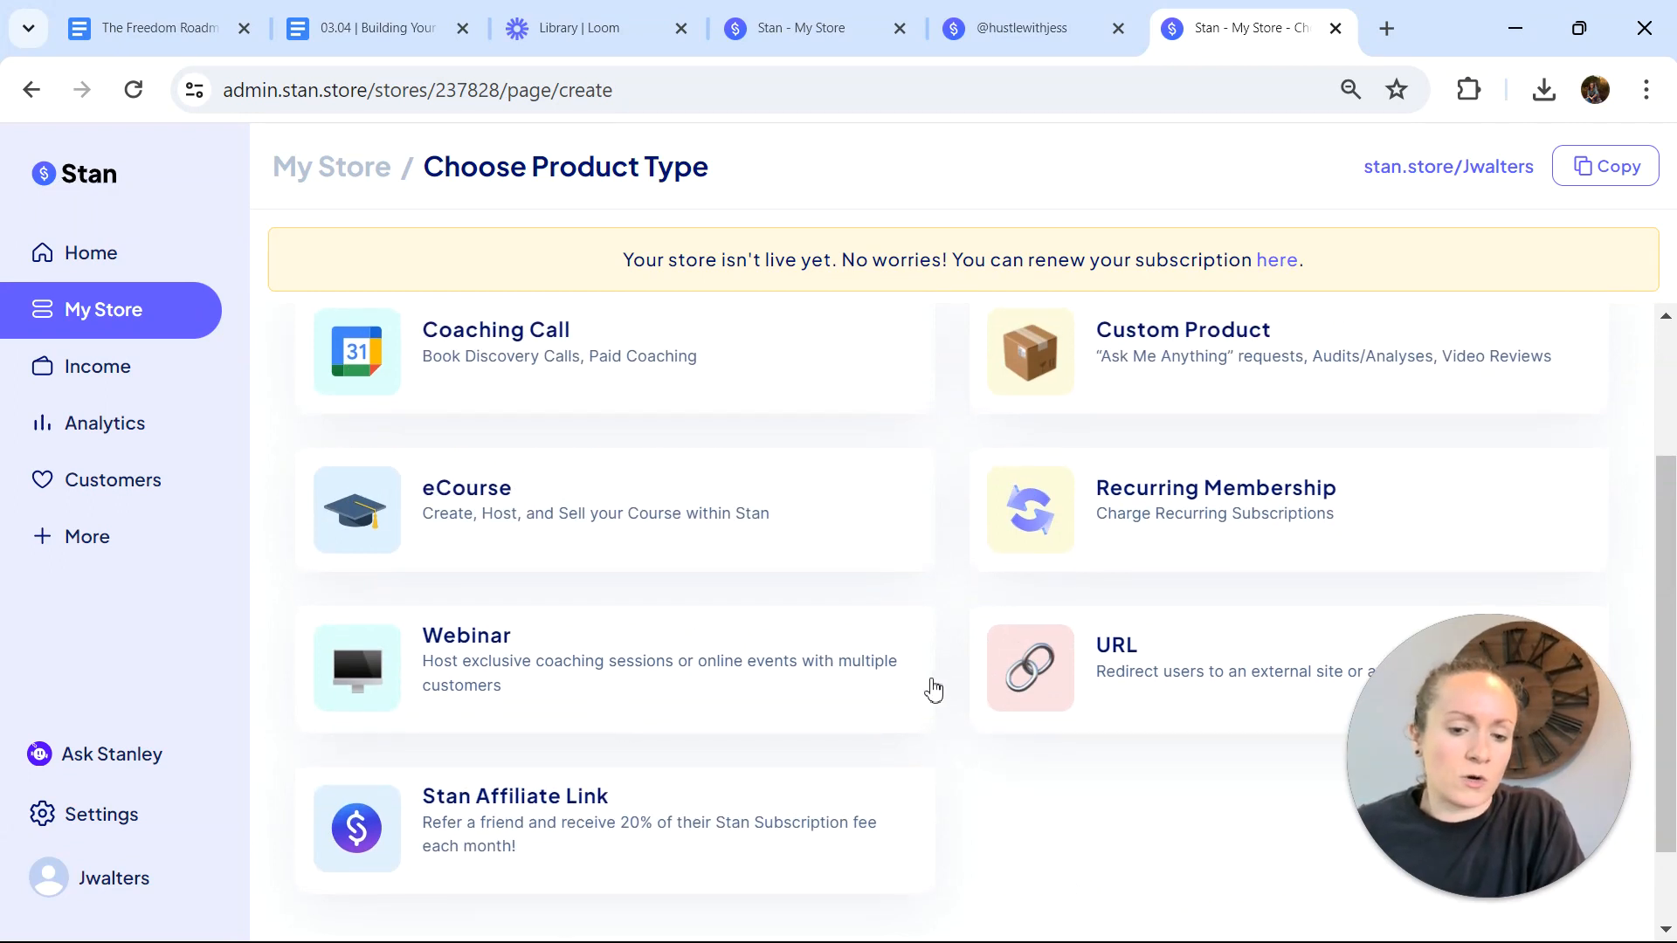
click(1013, 677)
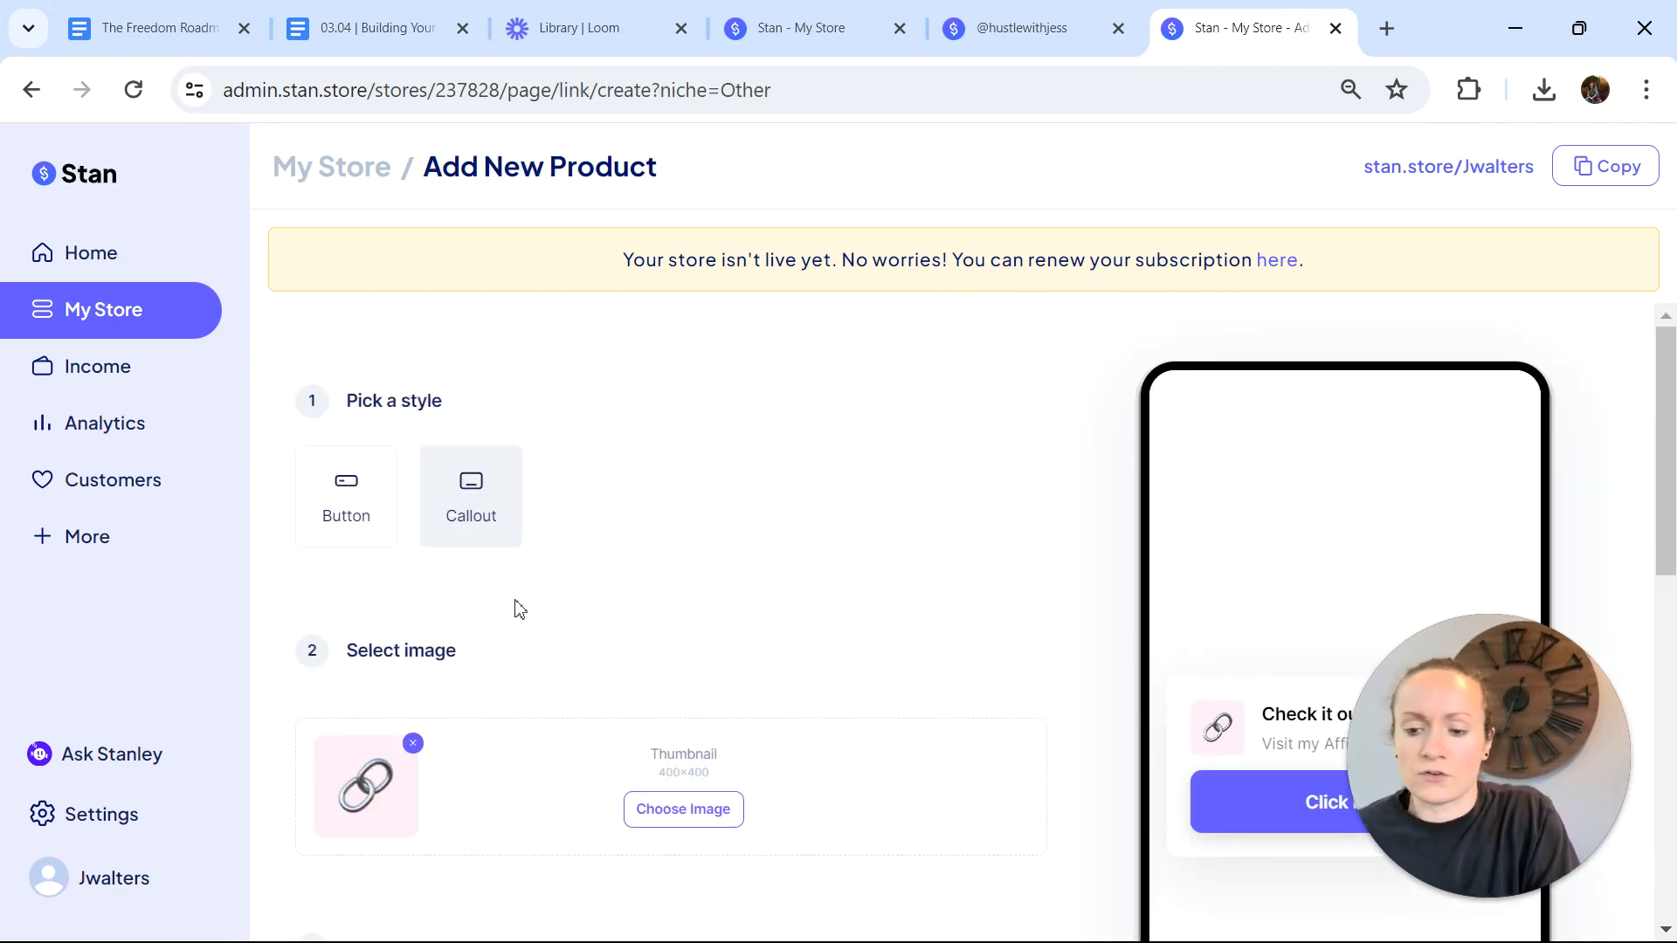
- Examine the style, thumbnail image and text sections of the new URL product form
scroll(495, 664, down, 4)
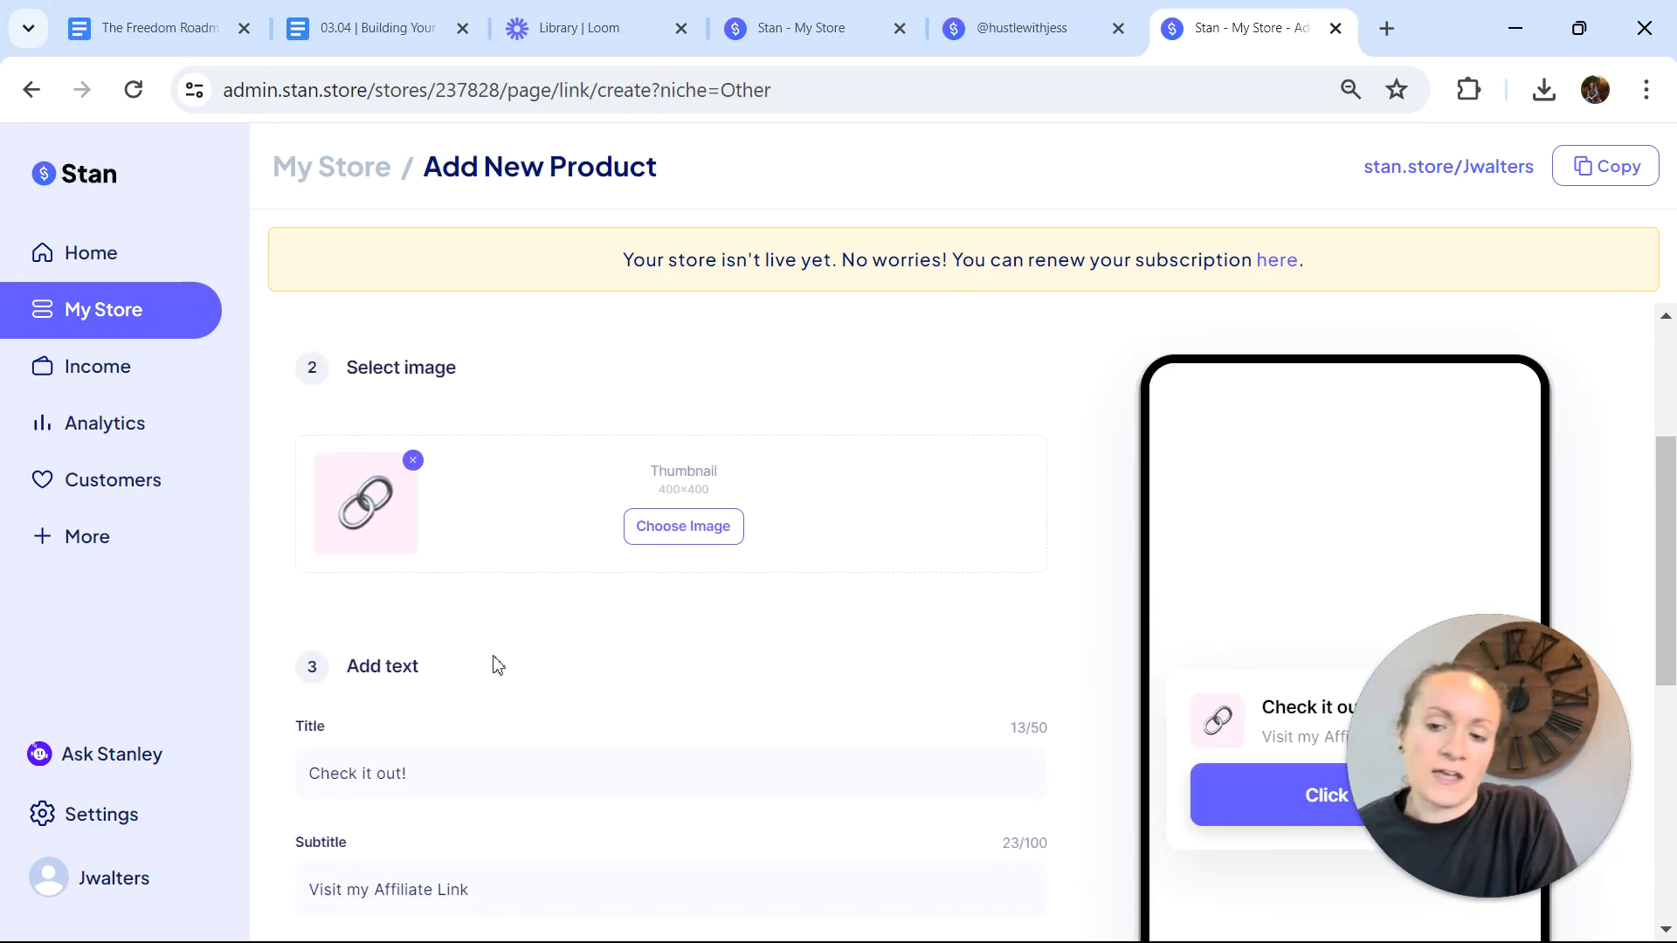
scroll(496, 664, up, 1)
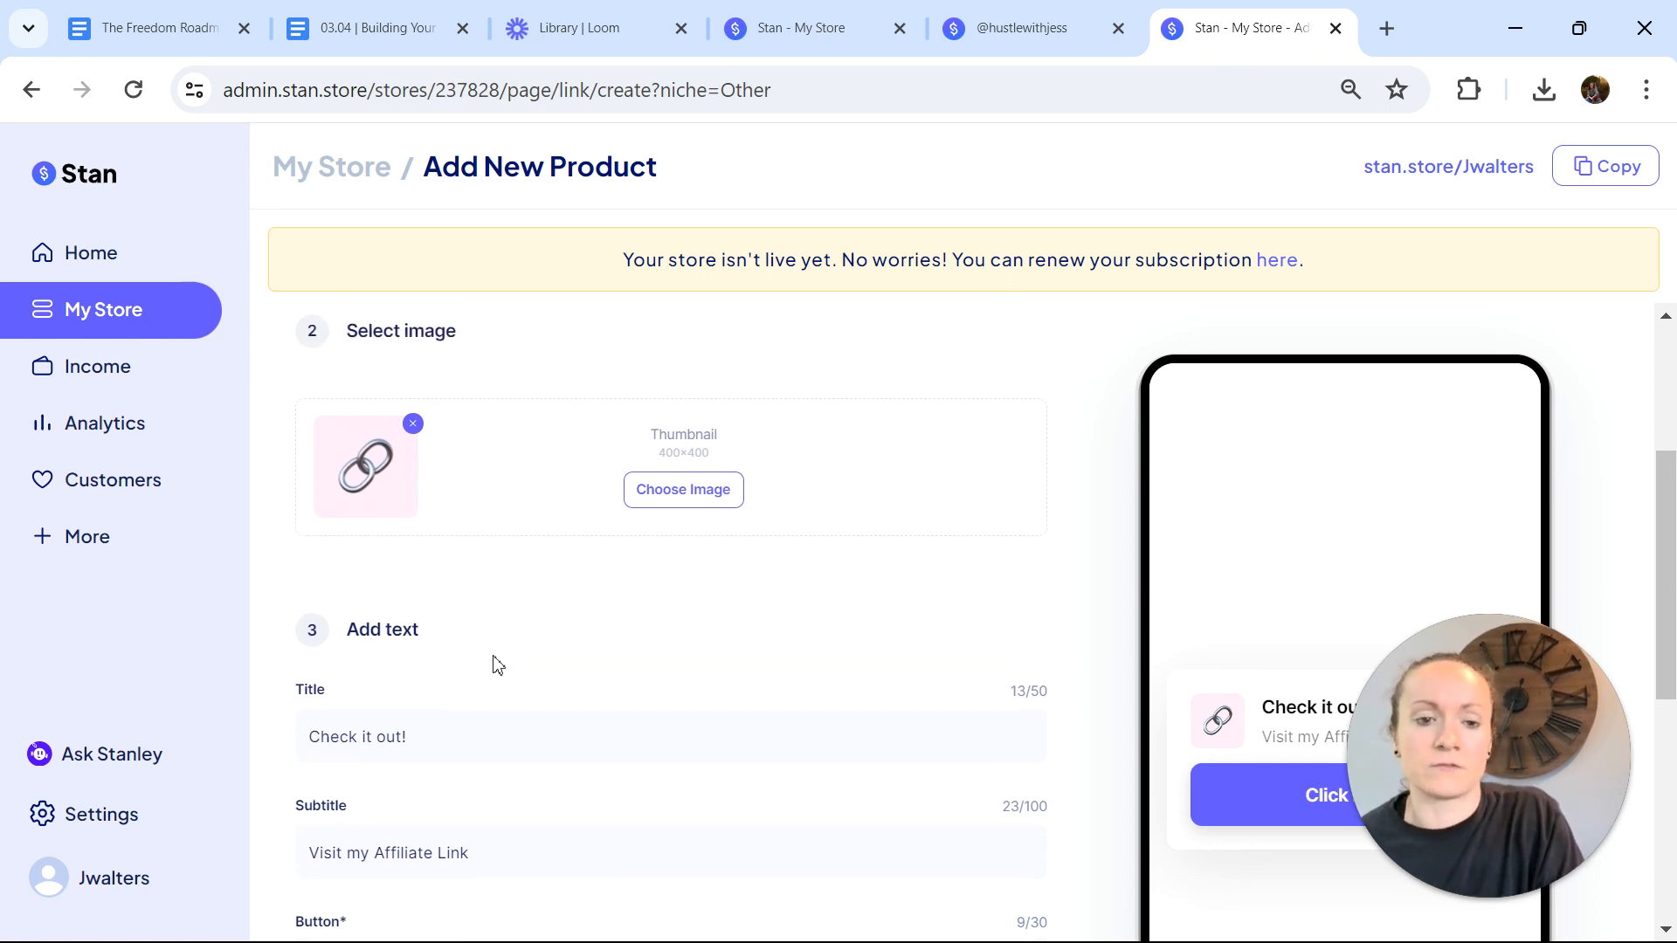
scroll(496, 664, down, 1)
scroll(496, 663, up, 3)
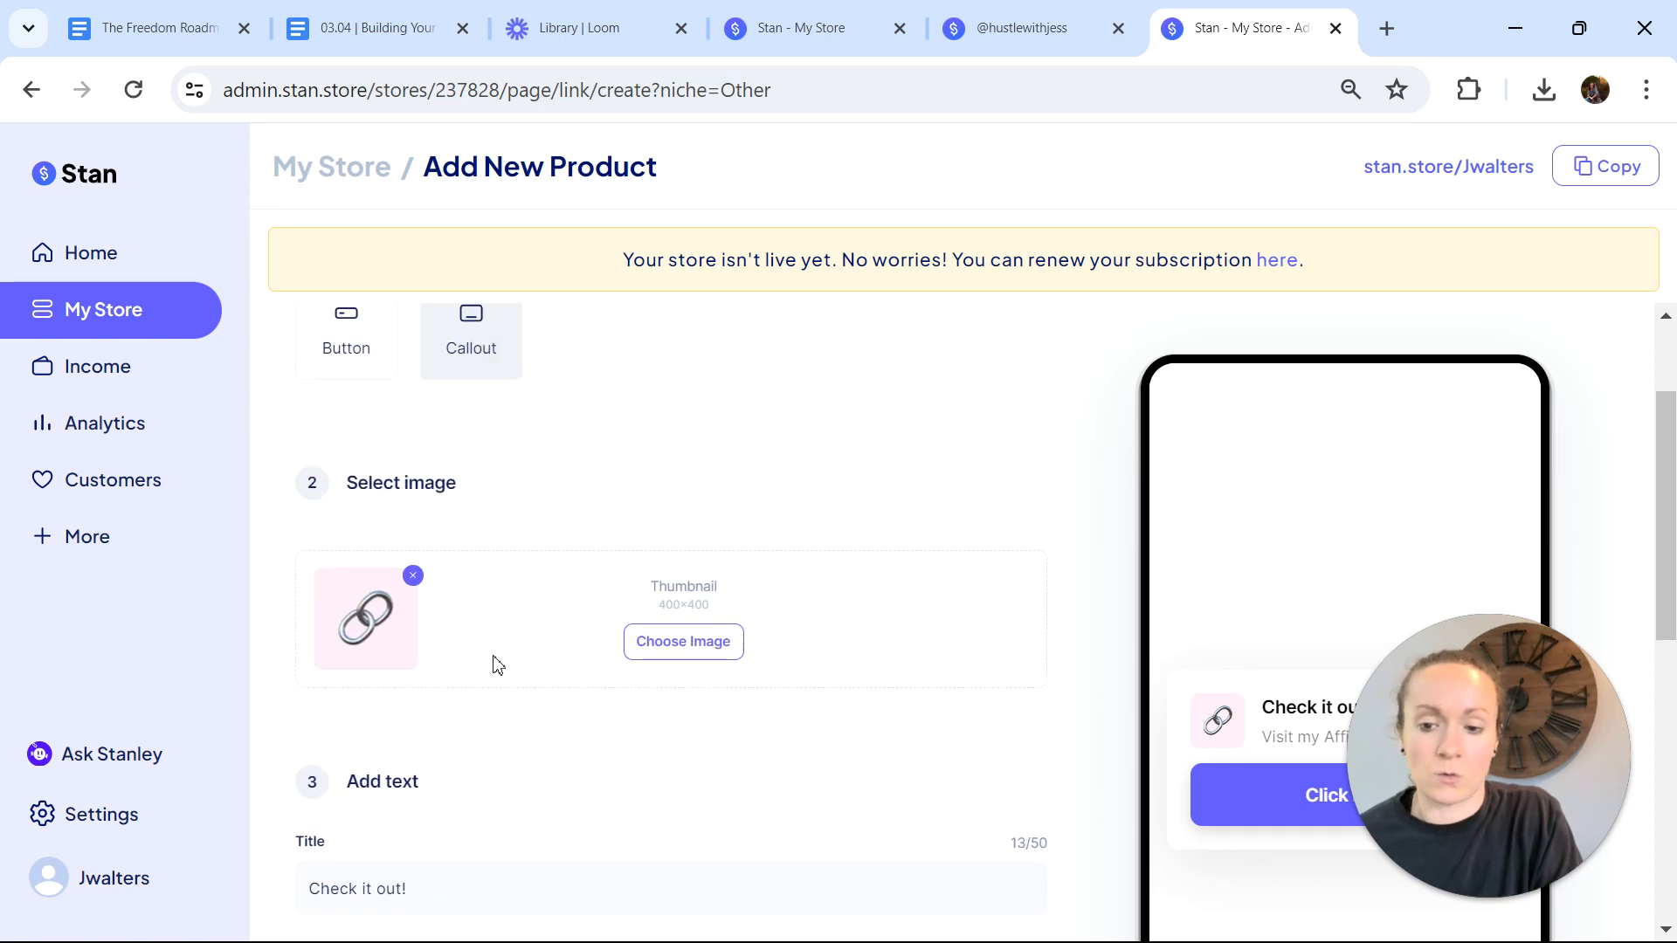
scroll(496, 663, up, 2)
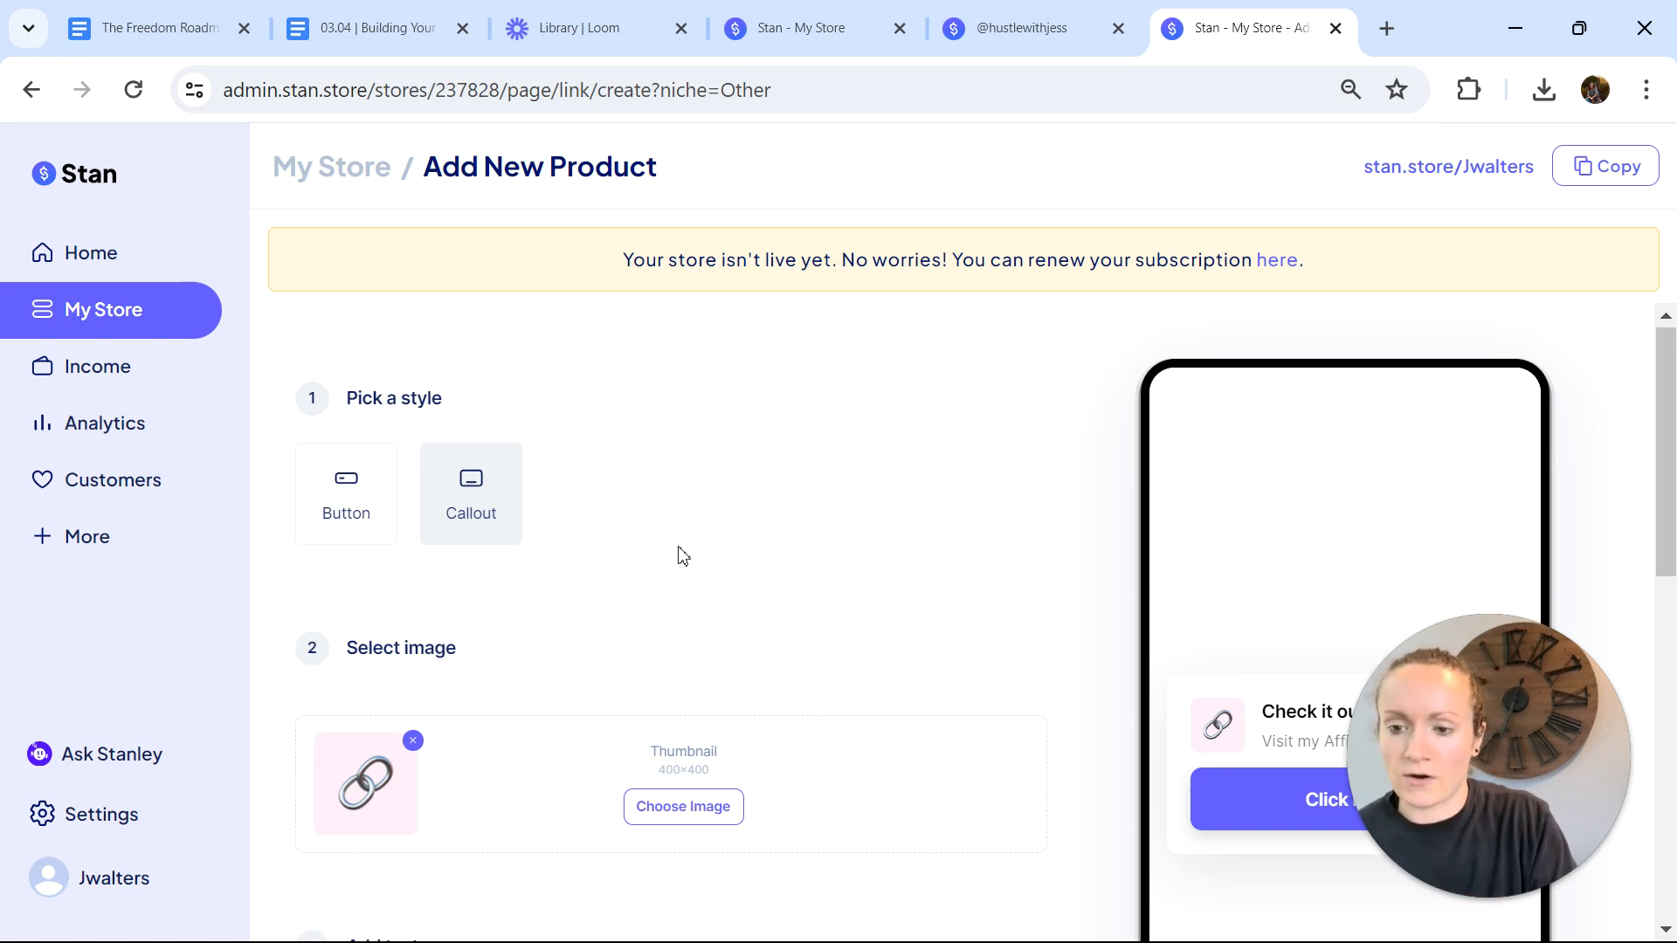
scroll(683, 557, down, 1)
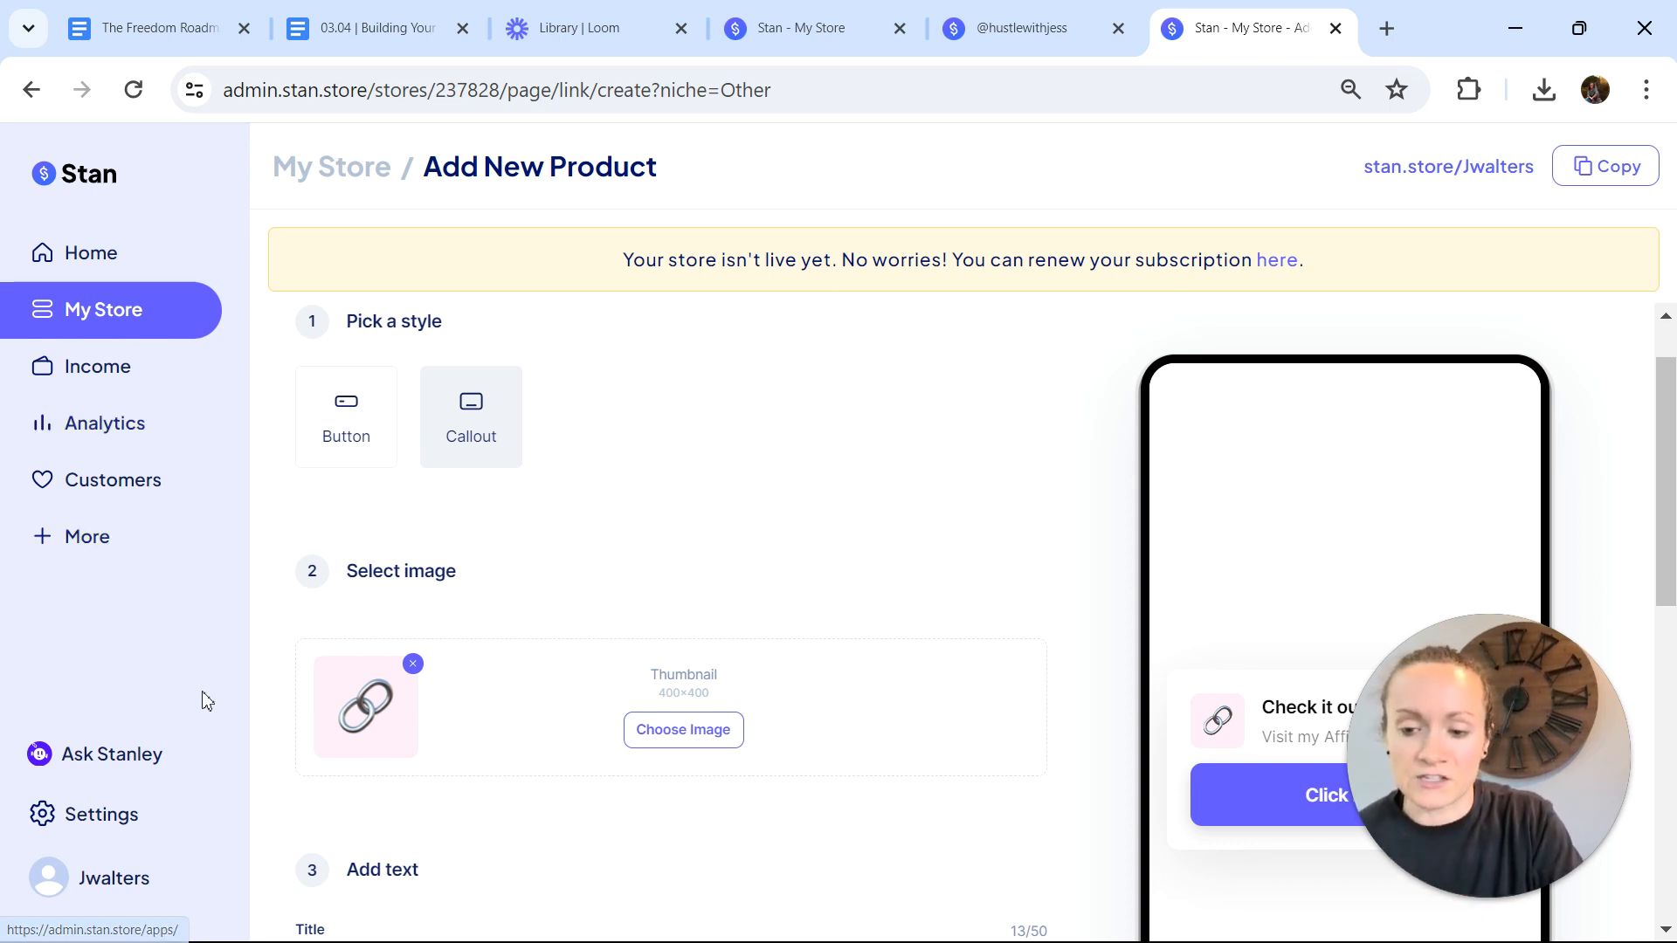
scroll(579, 591, down, 1)
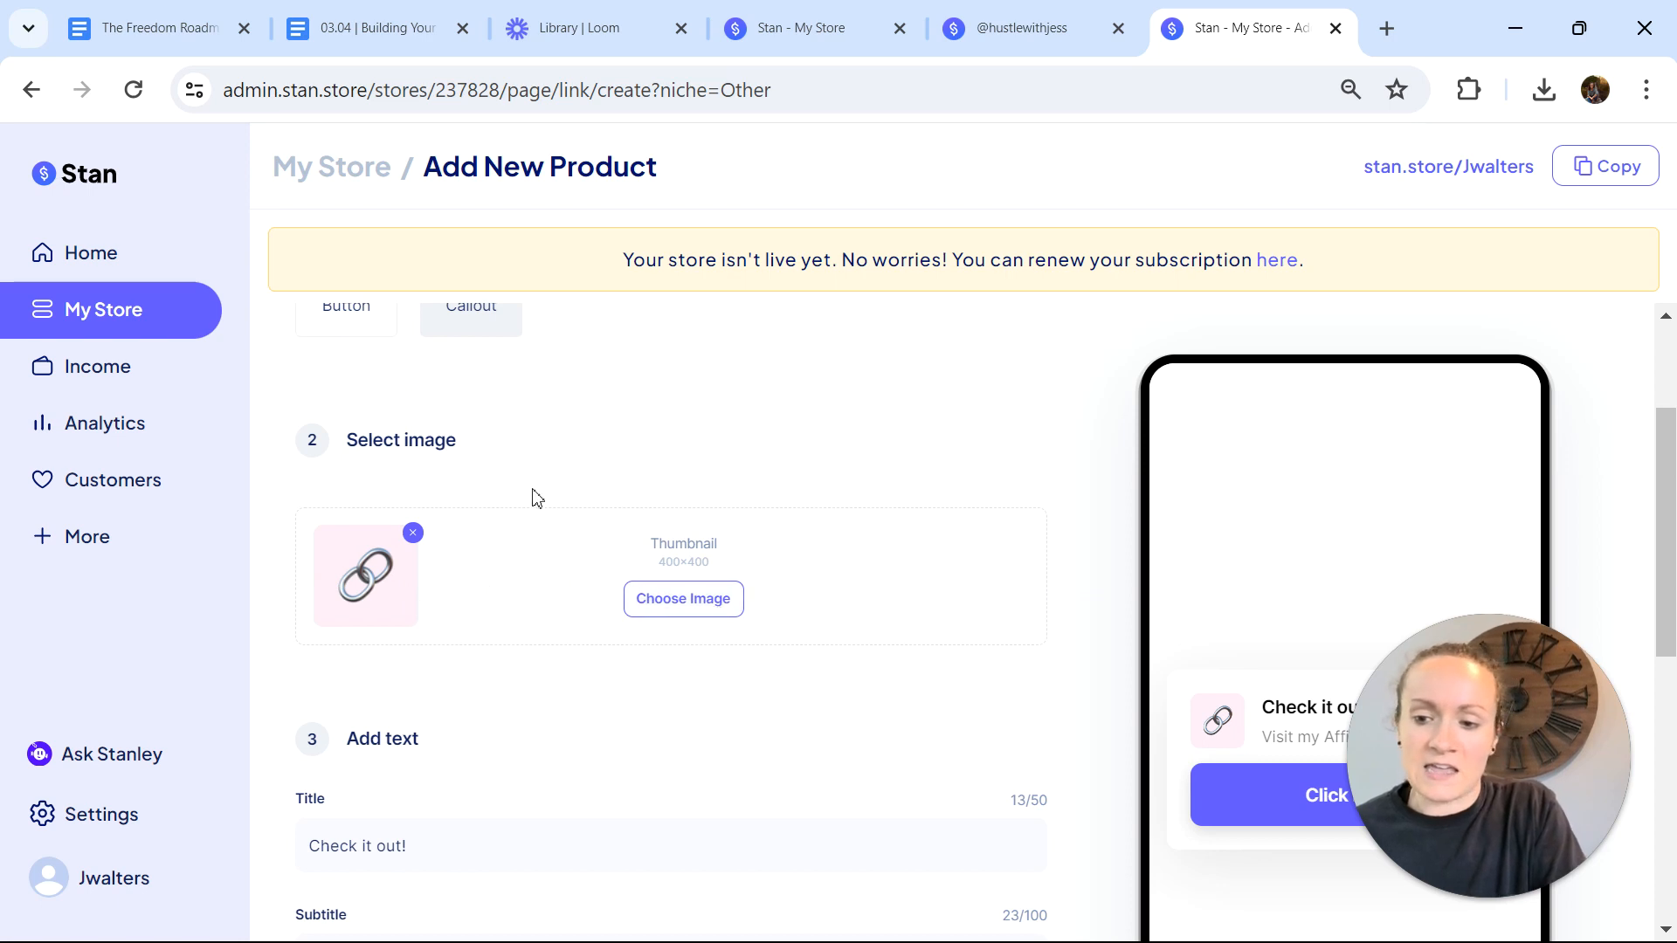
scroll(655, 519, up, 1)
scroll(657, 520, up, 1)
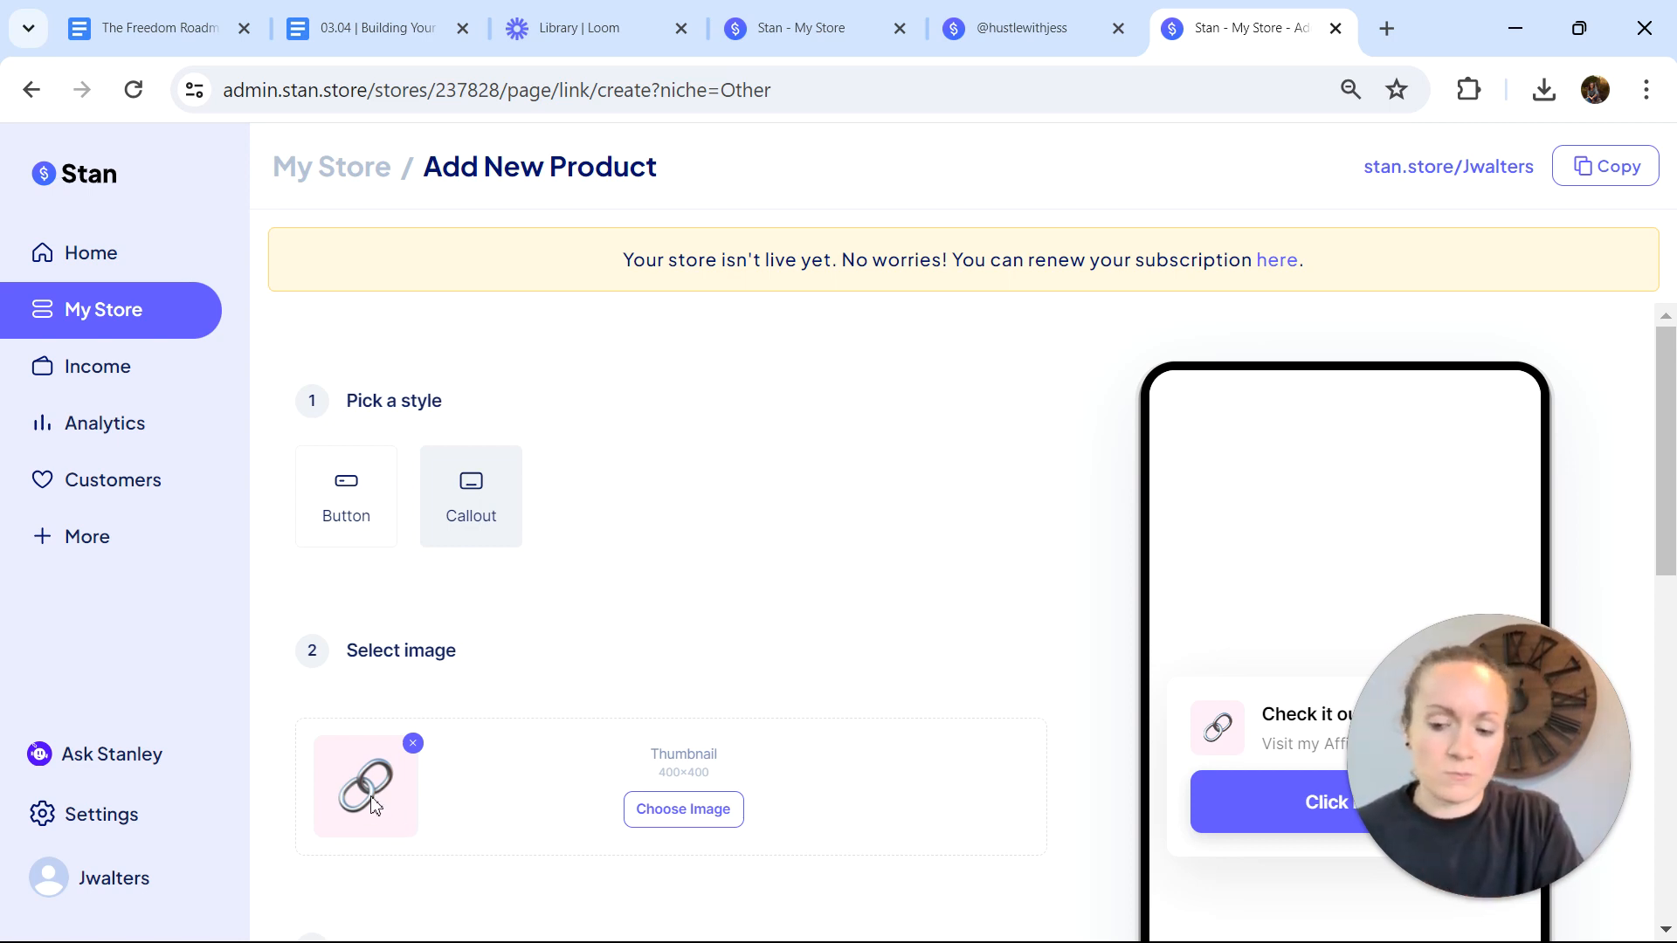
- Review the URL product form's title, subtitle, button text and destination link fields through to the publishing options
scroll(367, 797, down, 3)
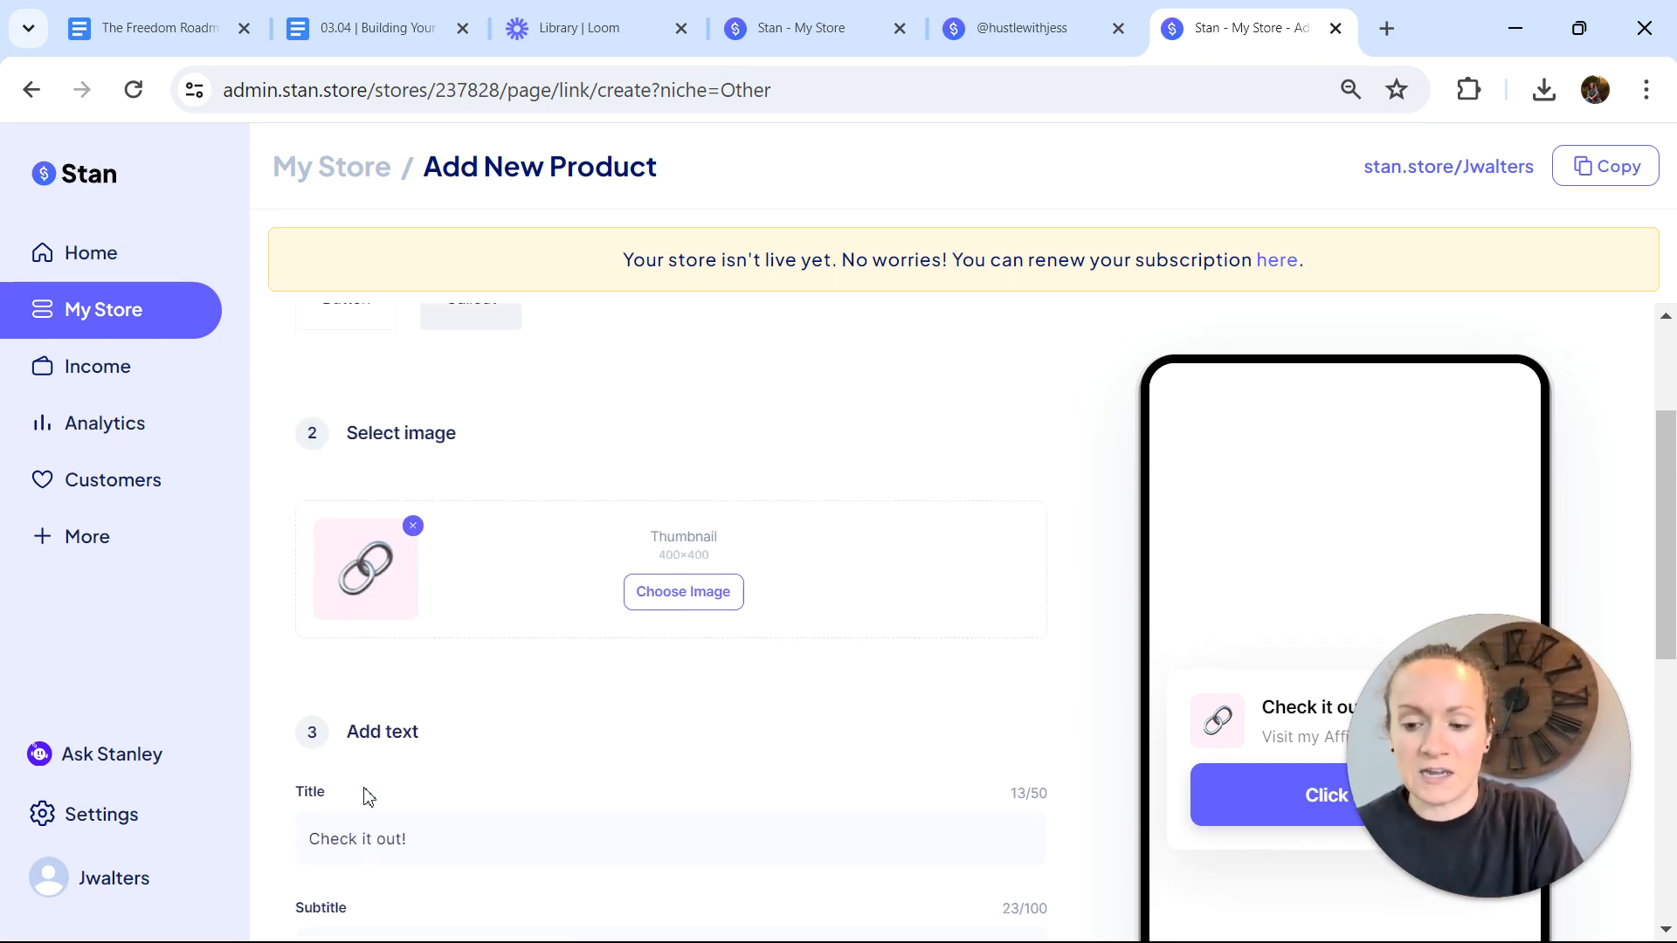
scroll(365, 795, down, 4)
scroll(512, 557, down, 3)
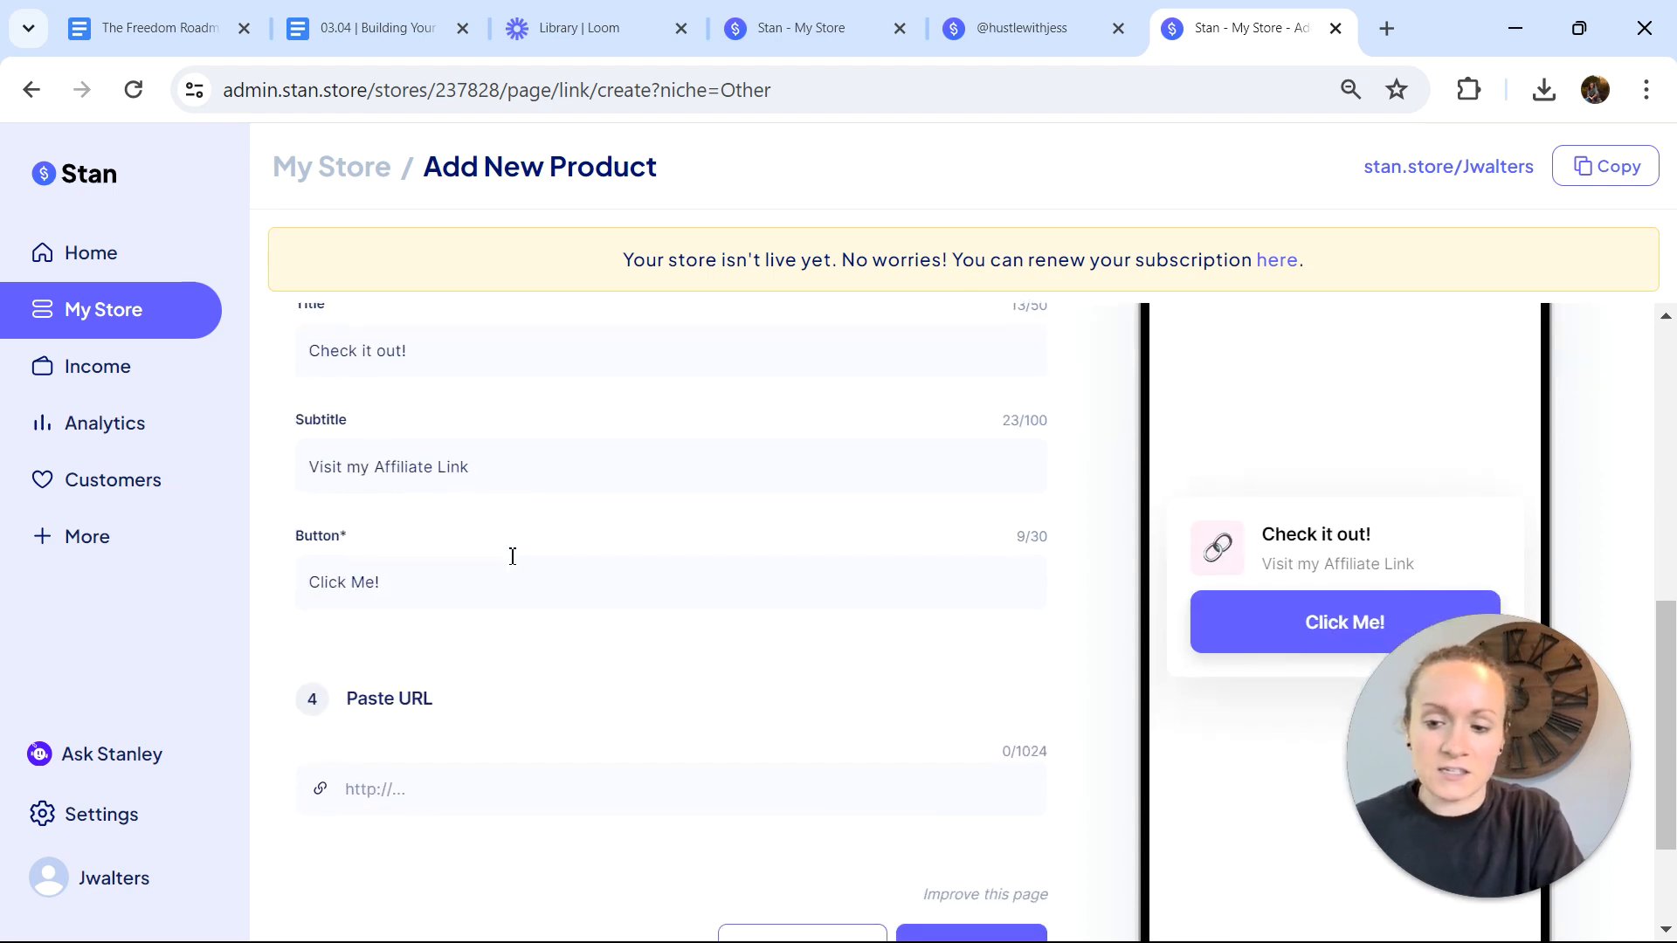
scroll(511, 559, up, 2)
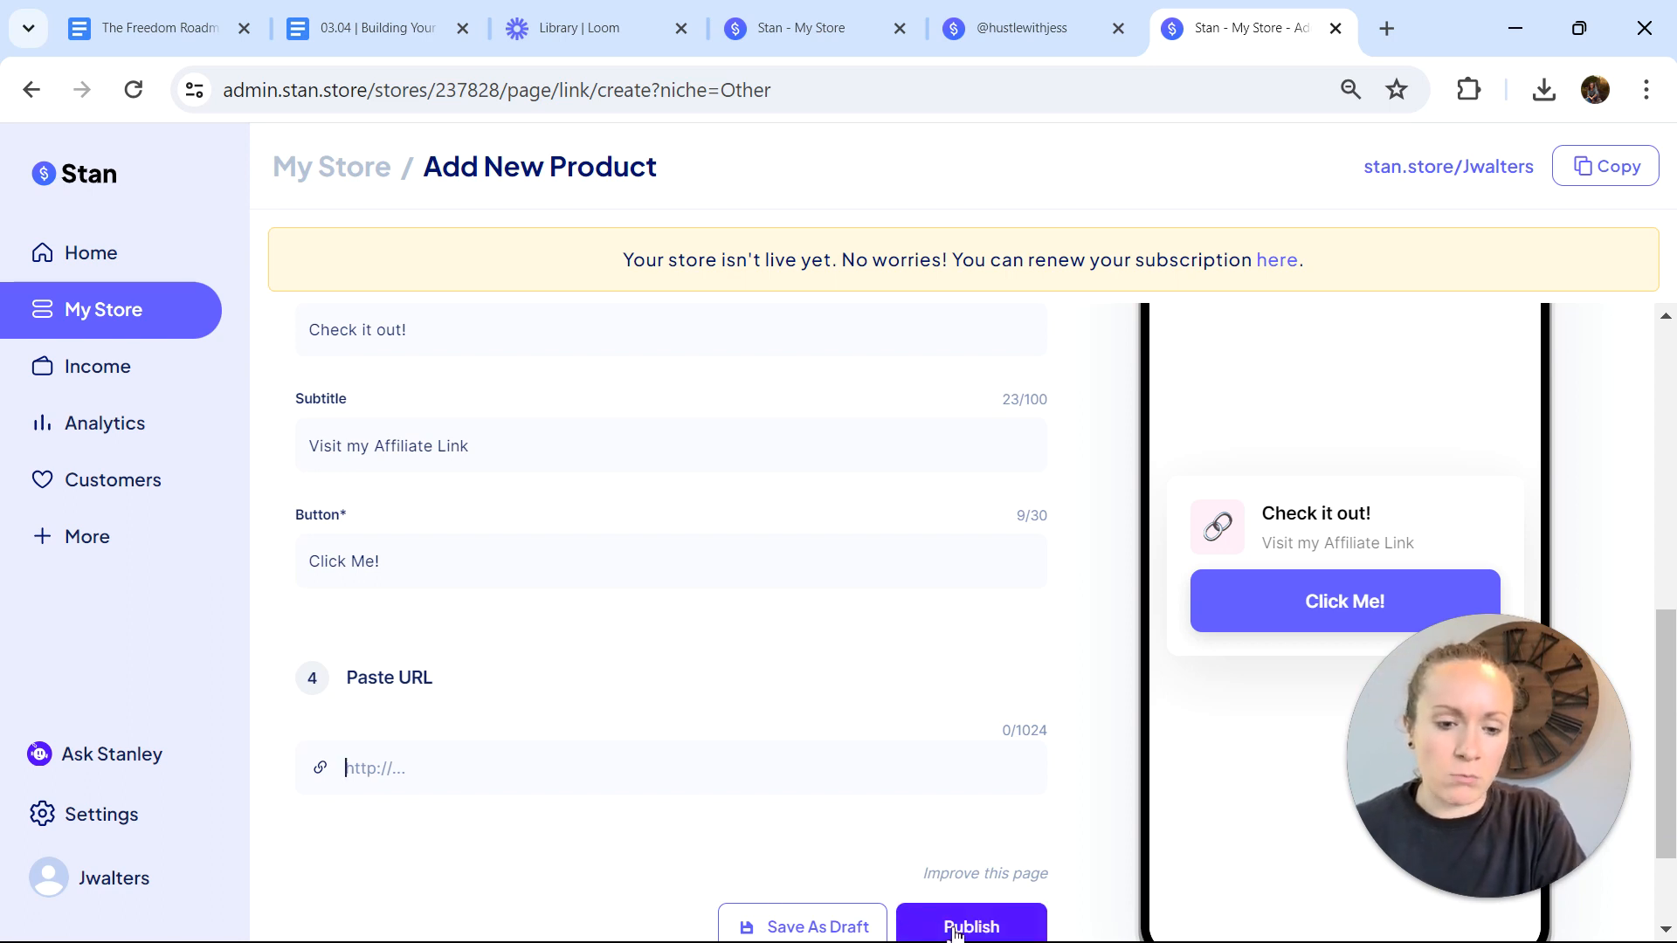
scroll(952, 677, up, 6)
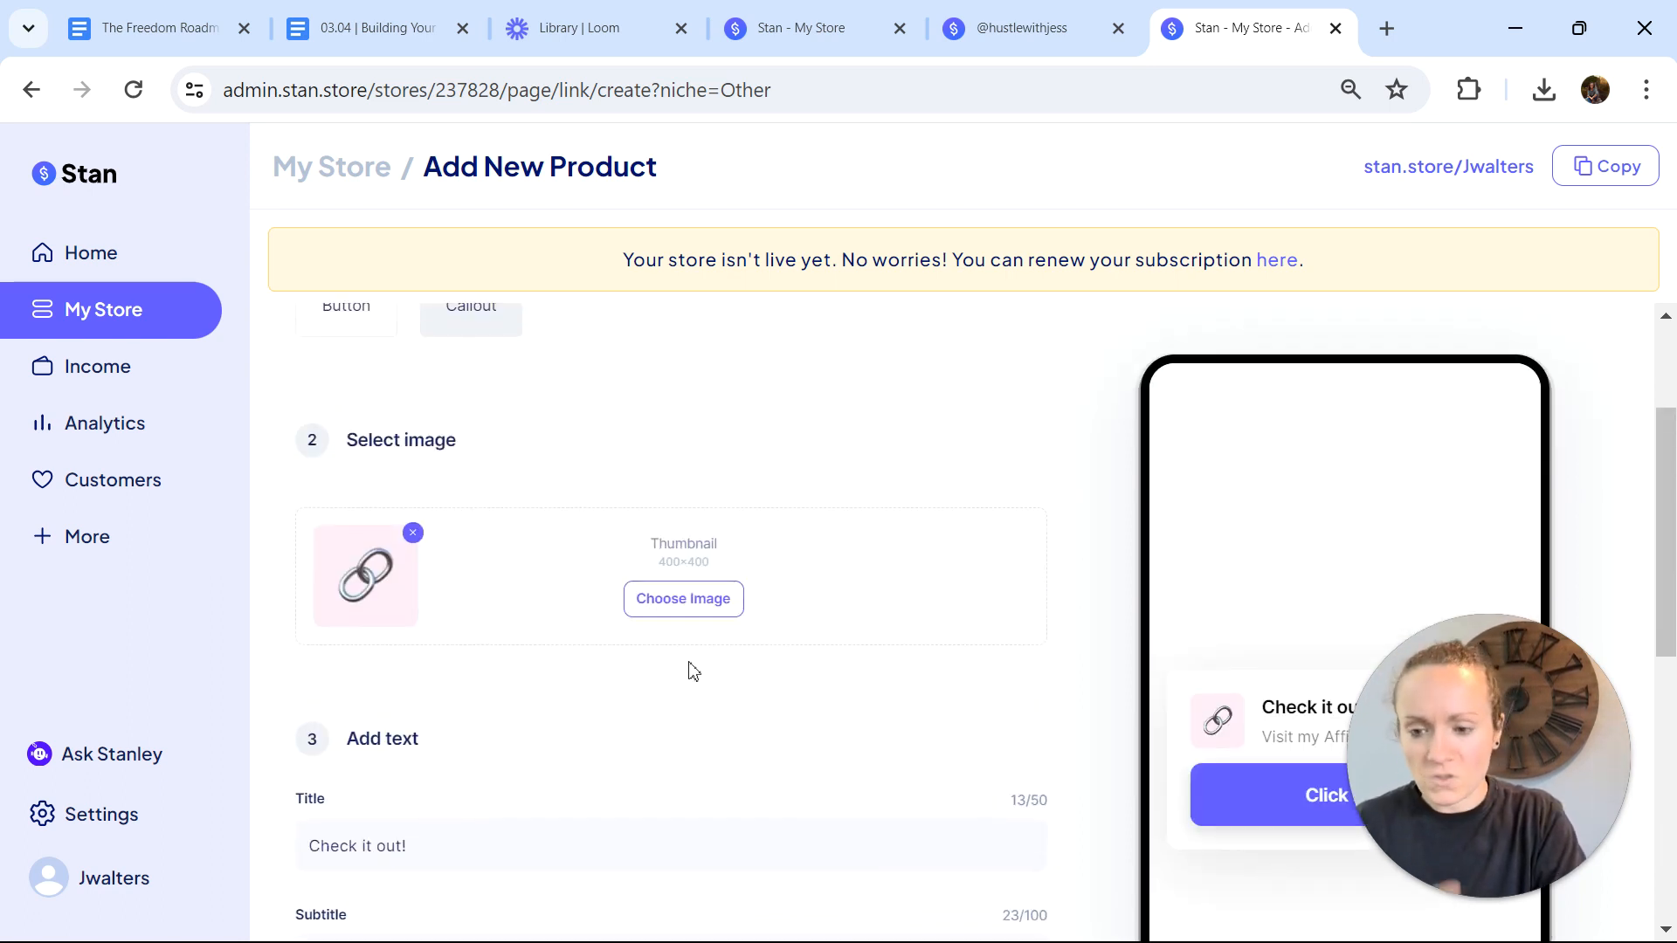
- Return to the dashboard home, go to the store's product list and add another new product of type URL
click(115, 254)
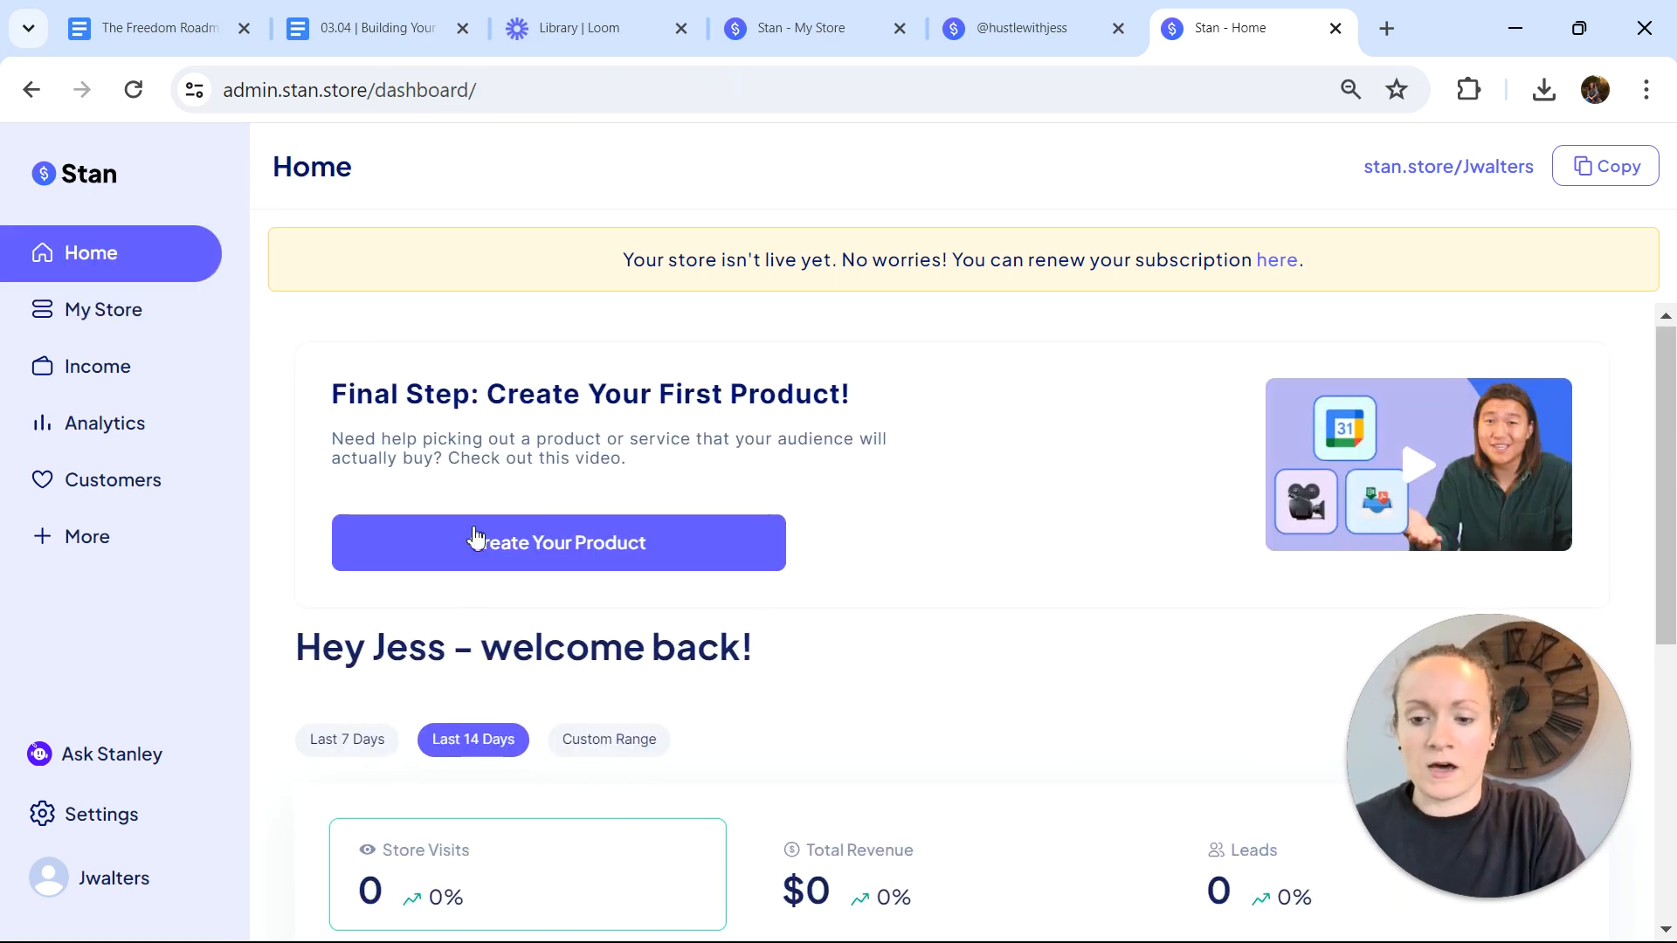
click(100, 323)
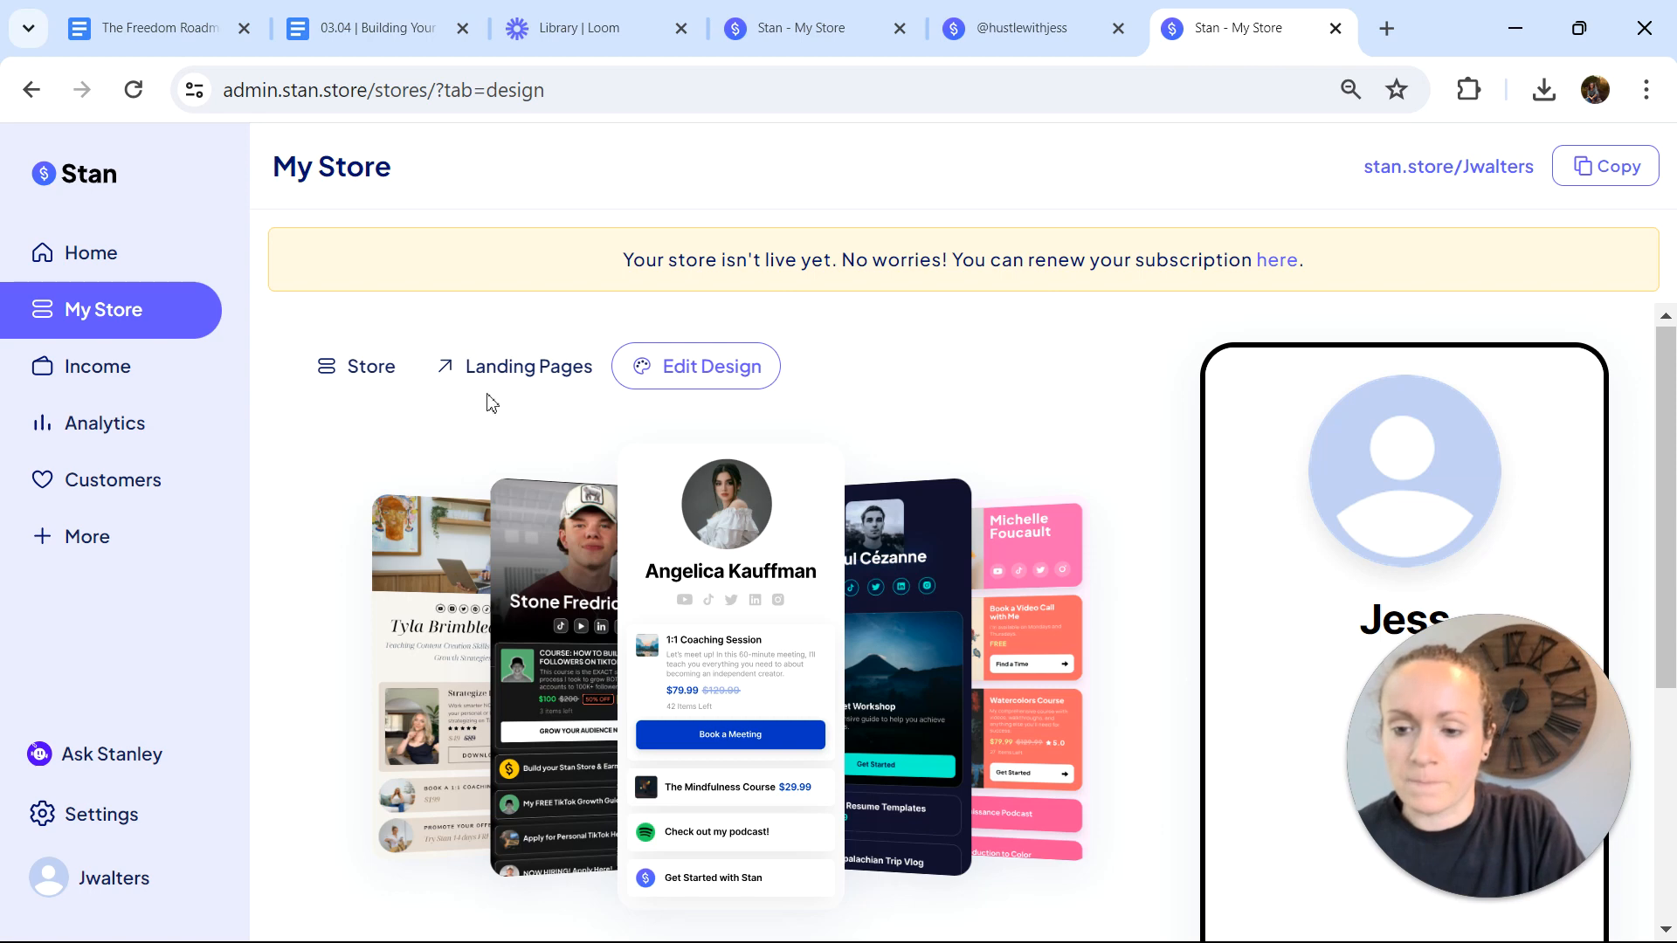
click(364, 380)
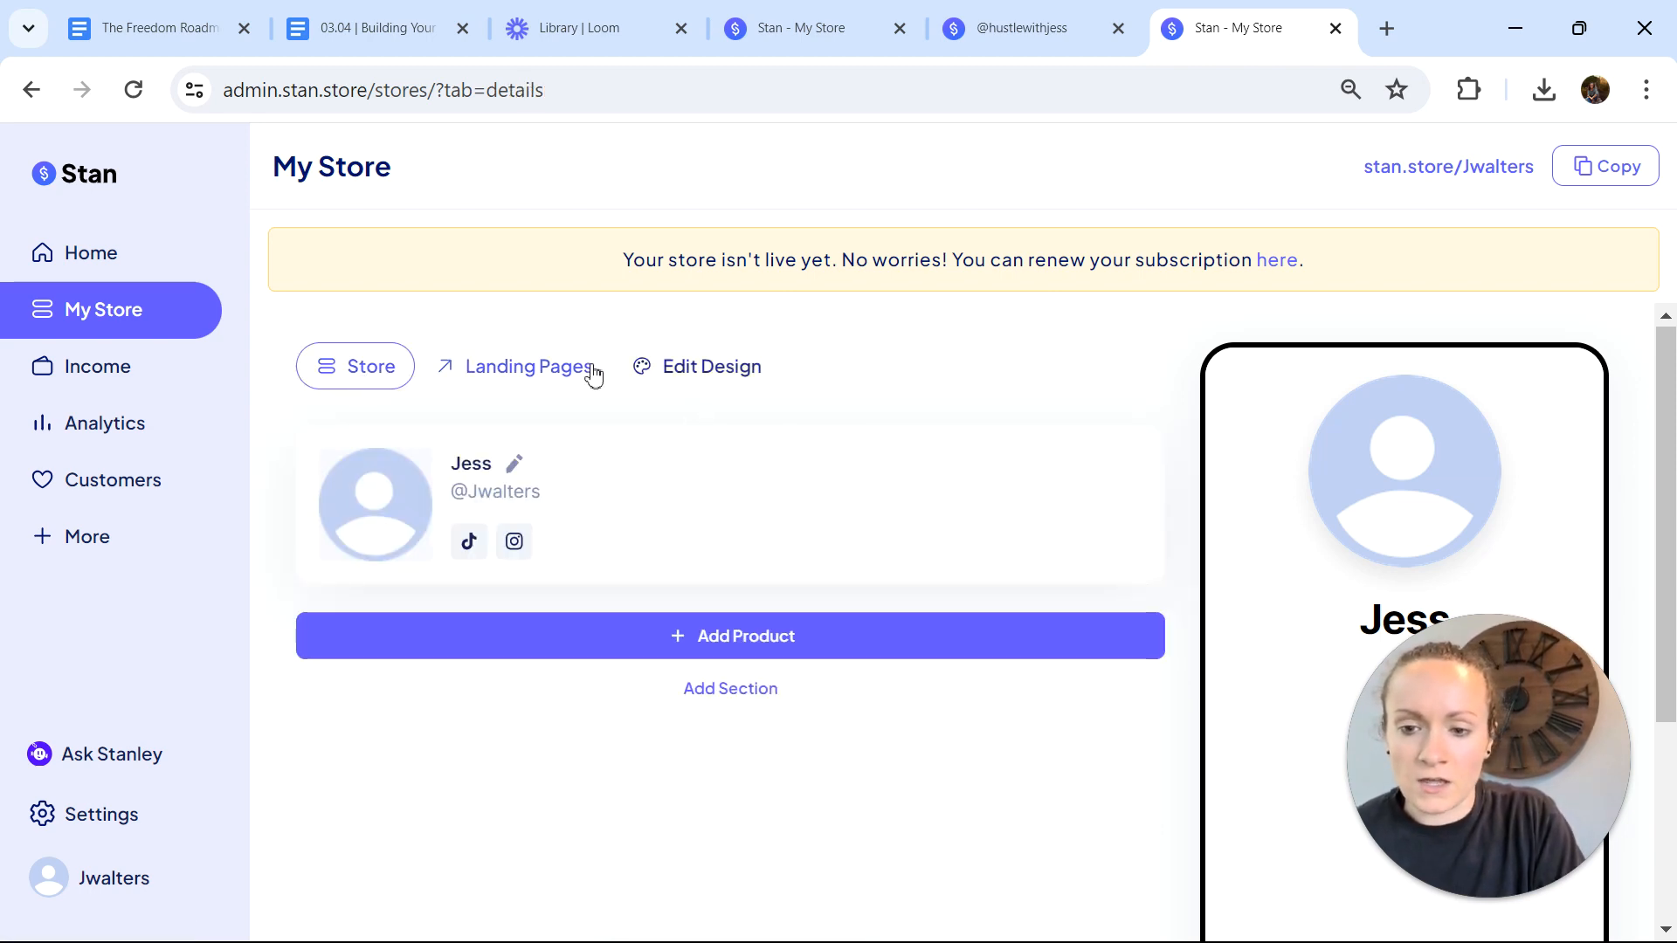
click(768, 637)
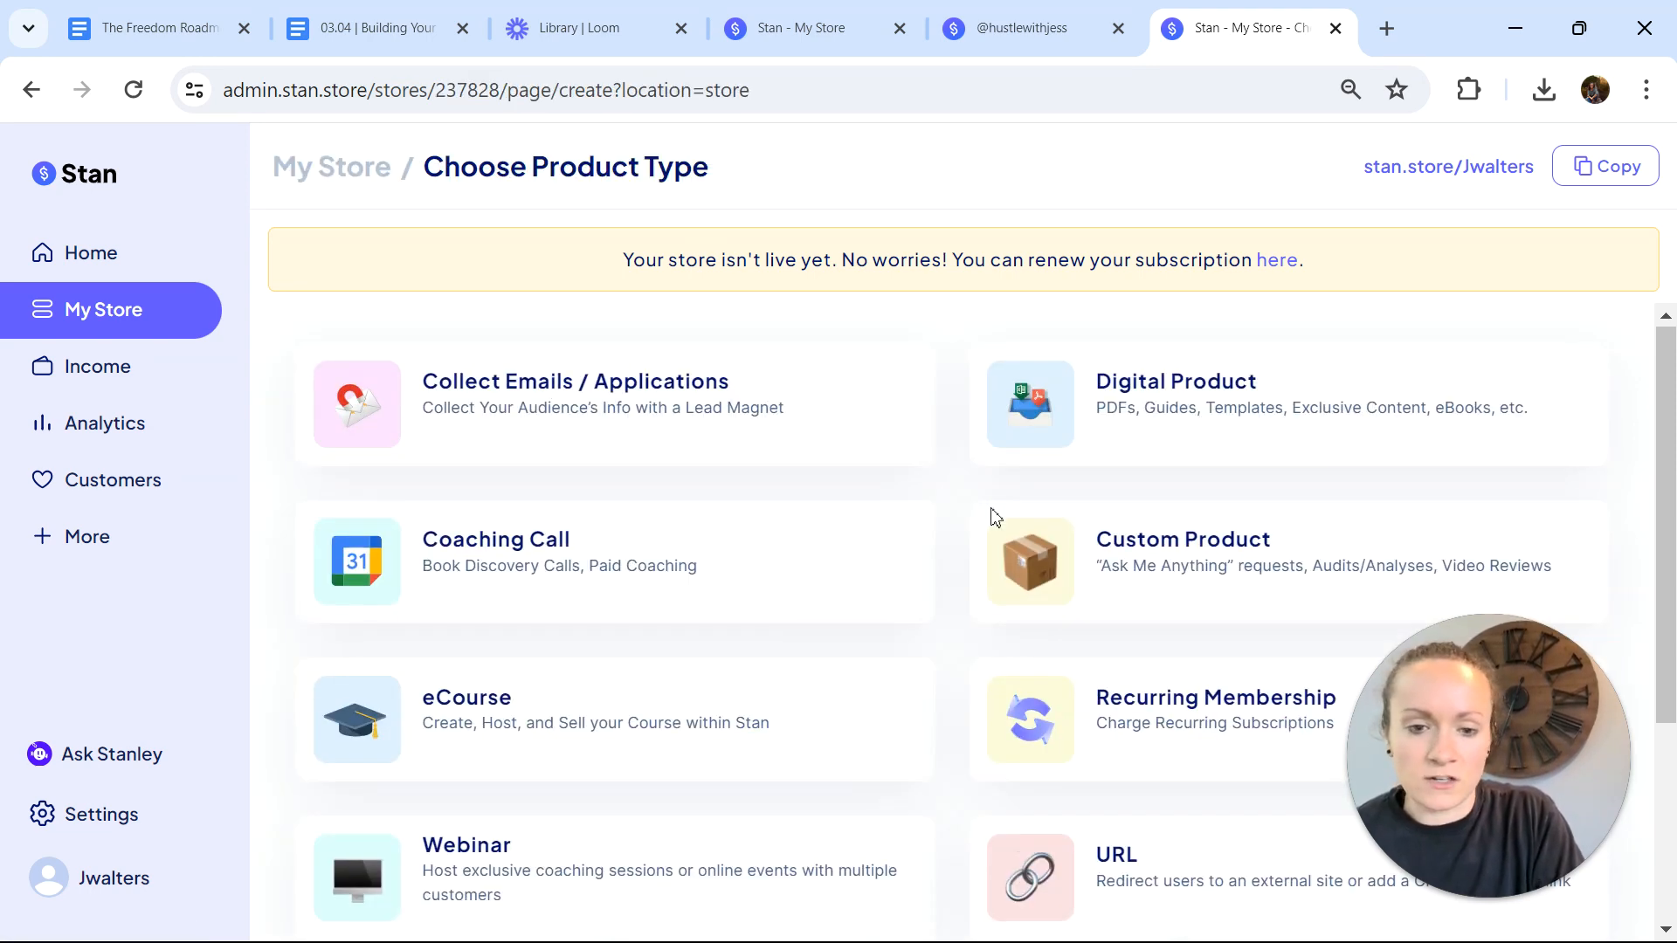
scroll(1029, 600, down, 3)
click(1096, 756)
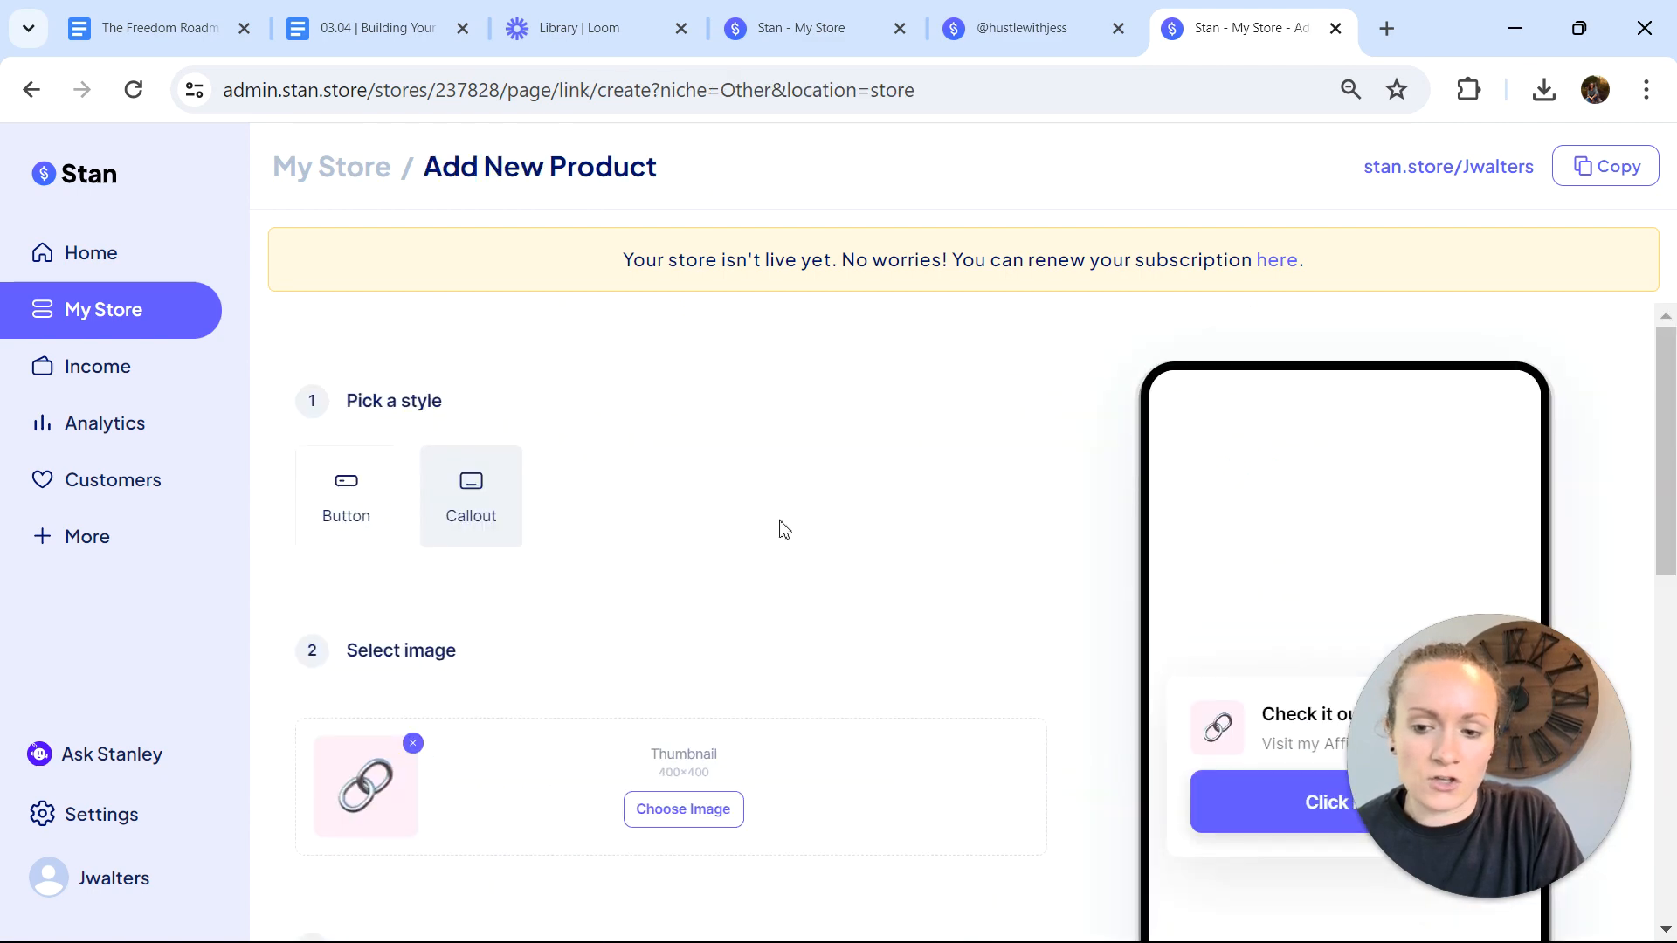
- Look at how the product cards and the link button appear on the example storefront, and return to the product form
click(1059, 27)
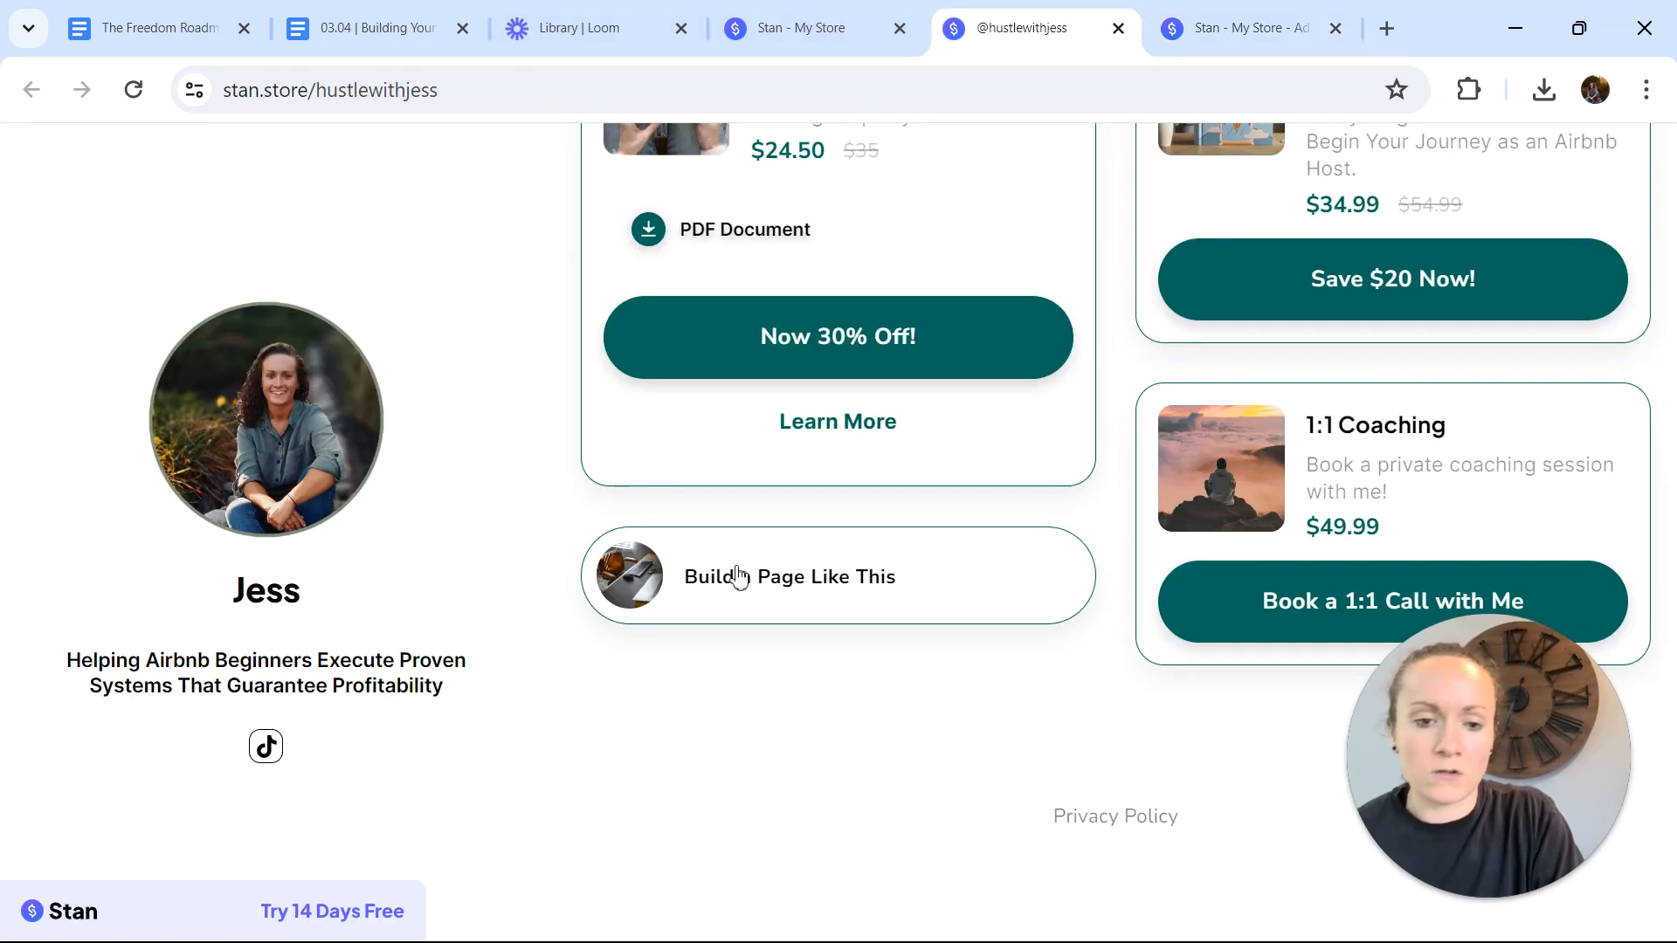
scroll(738, 576, up, 3)
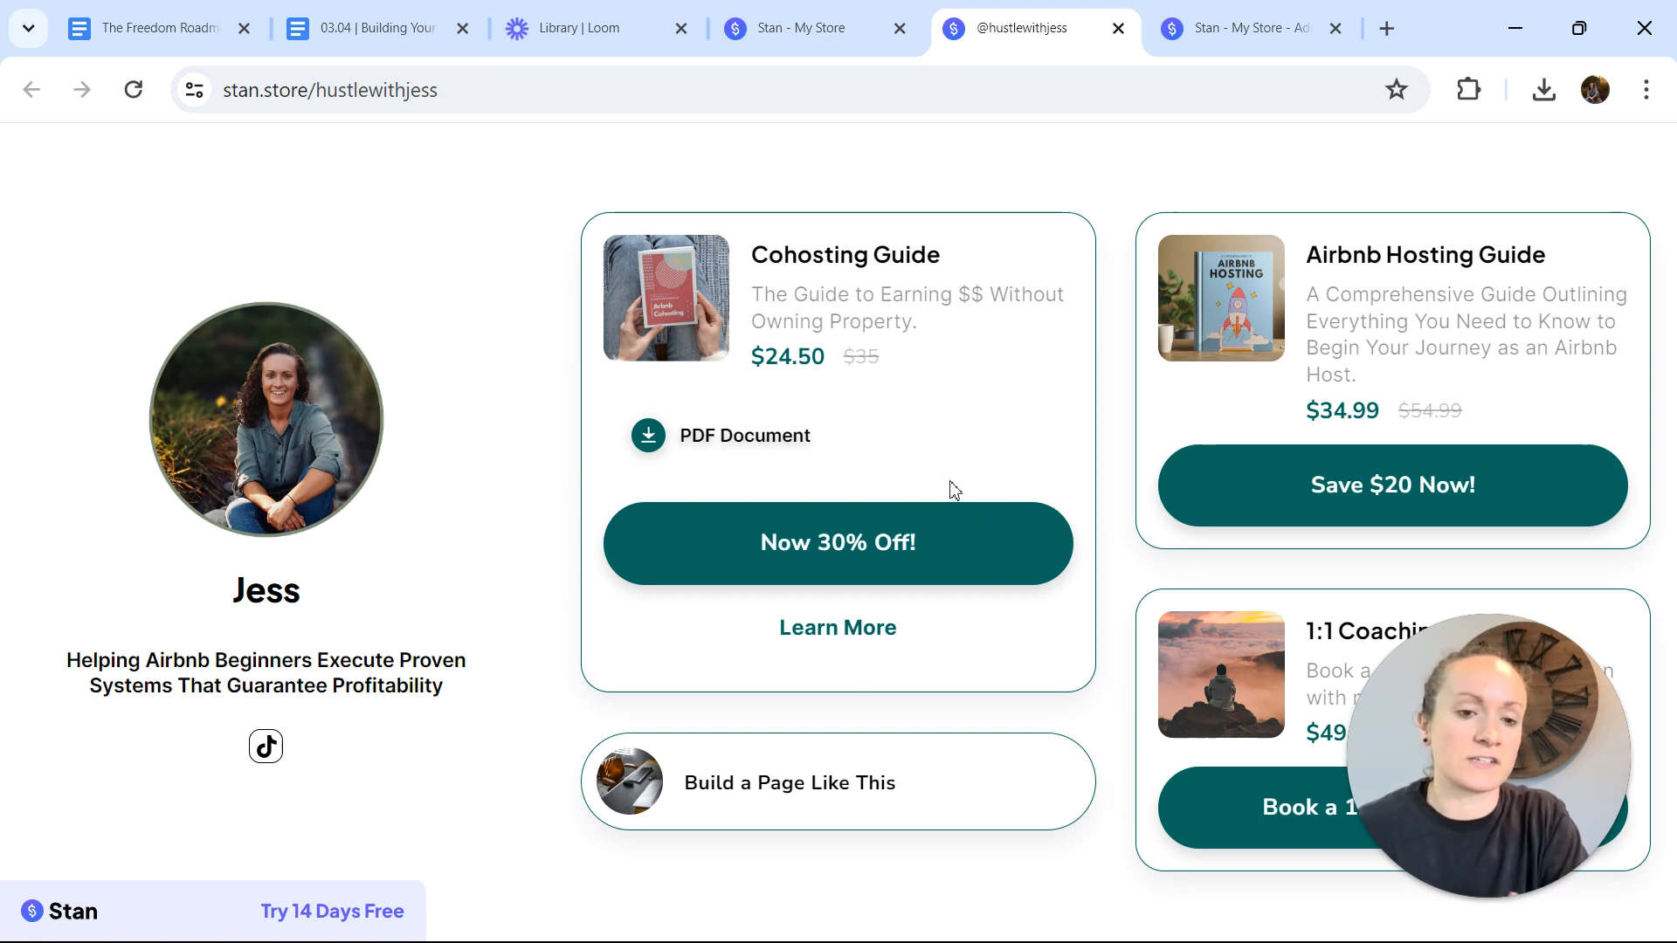
click(1261, 44)
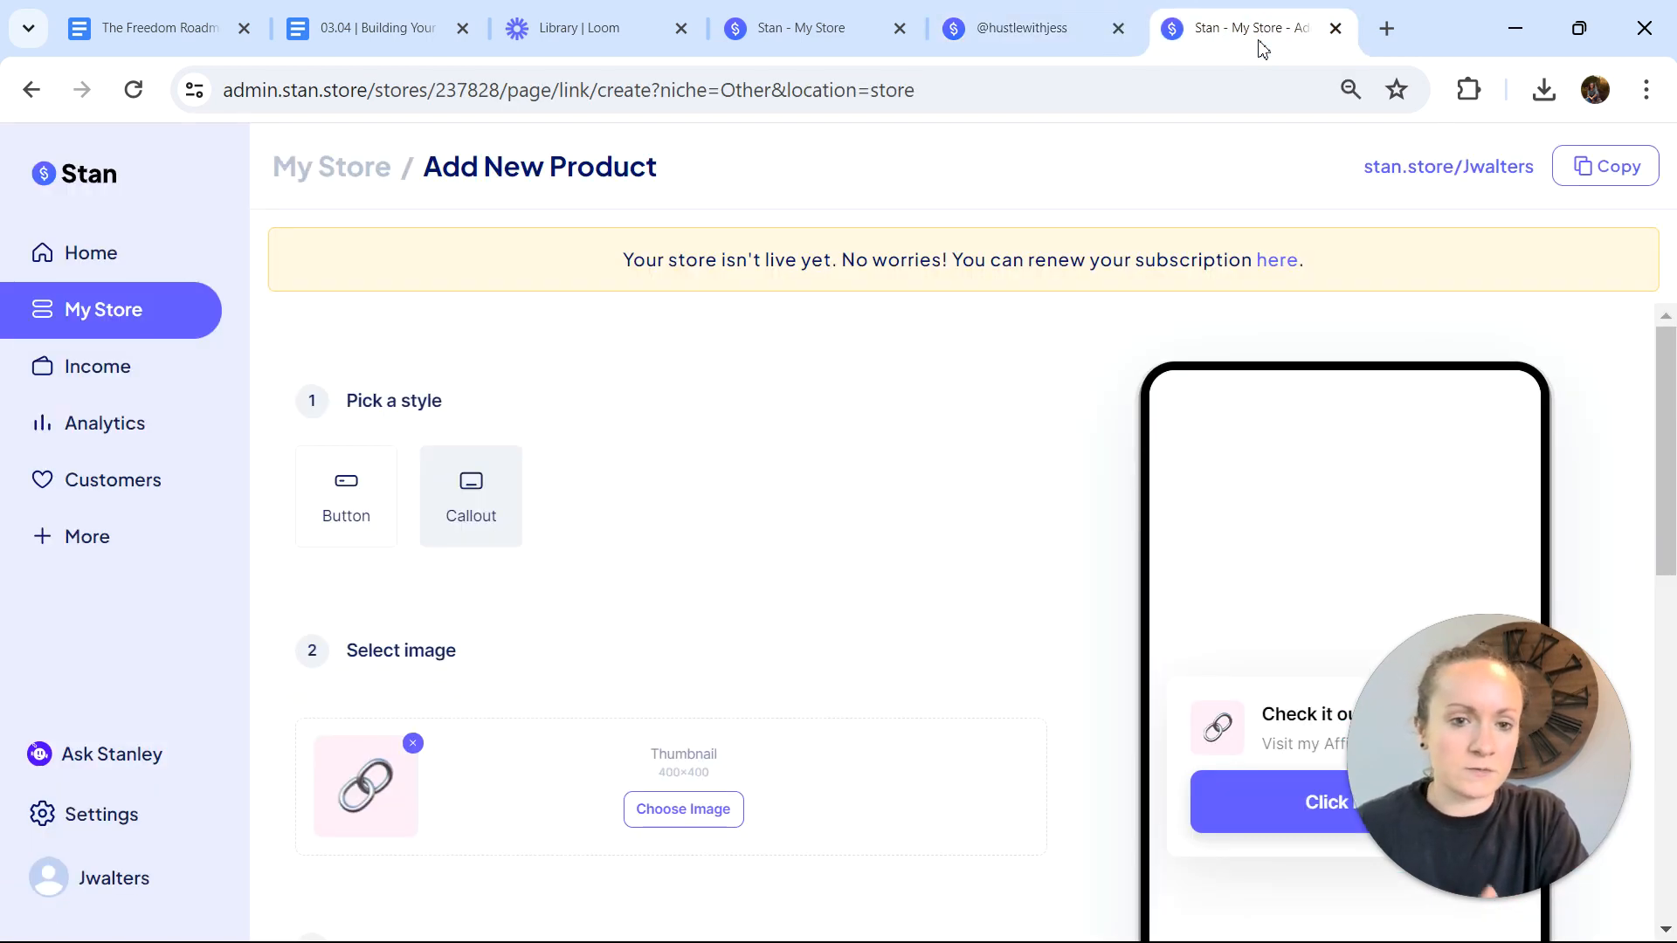
- Preview the Button style for the URL product and switch the style back to Callout
scroll(932, 577, down, 1)
scroll(932, 576, up, 1)
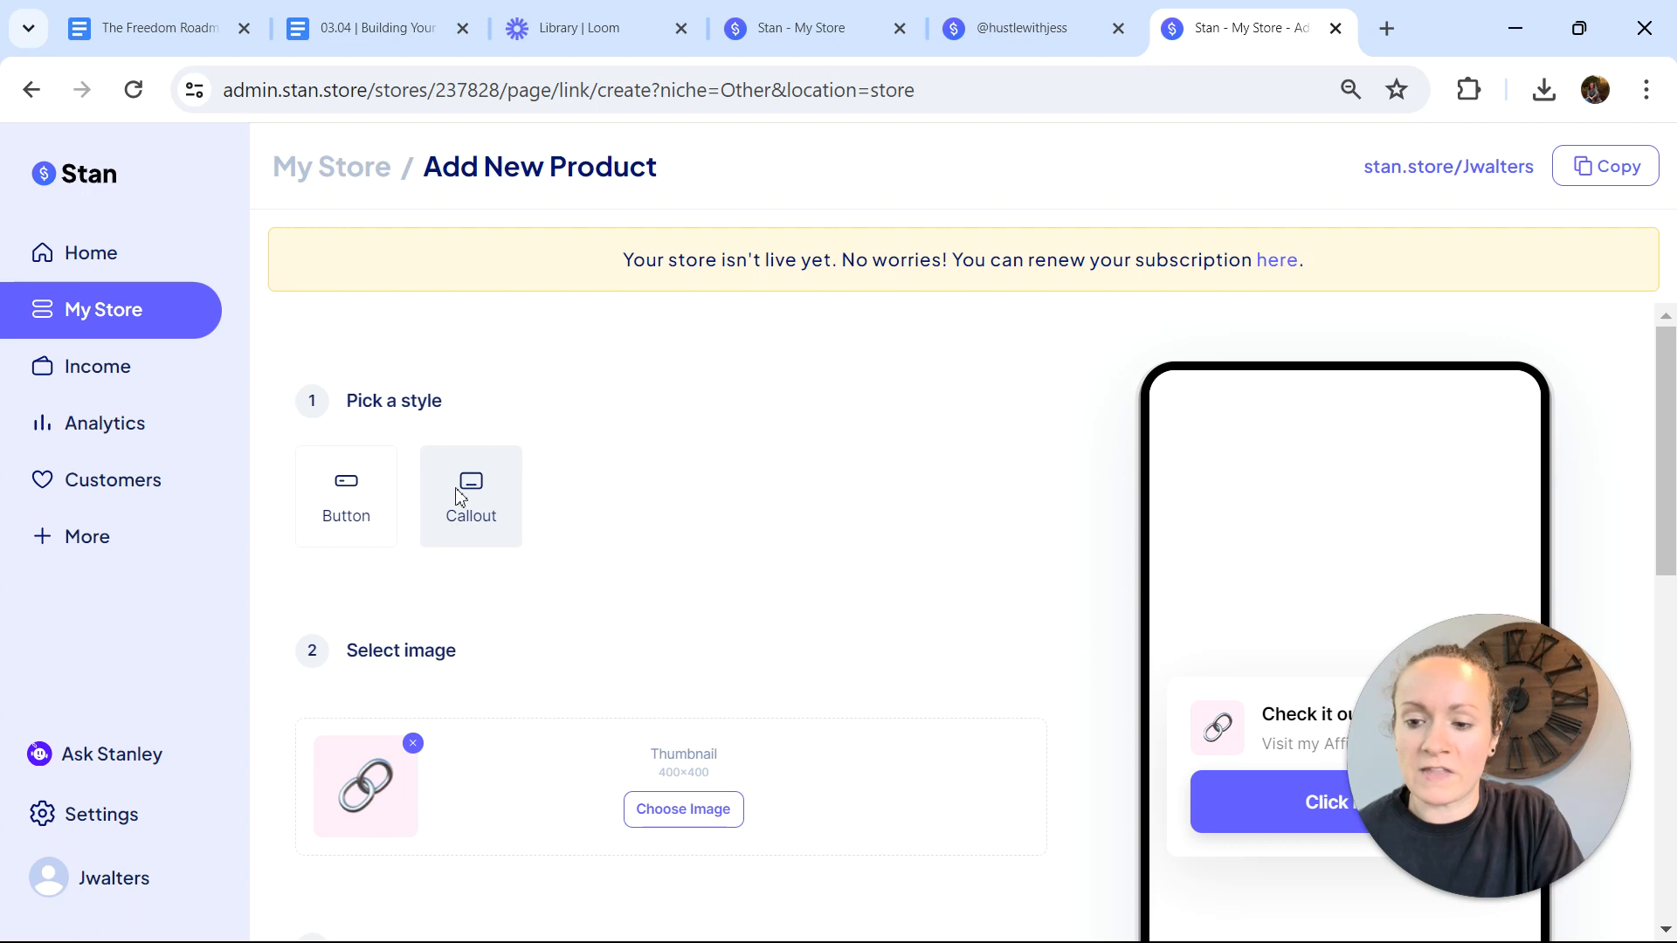
click(350, 515)
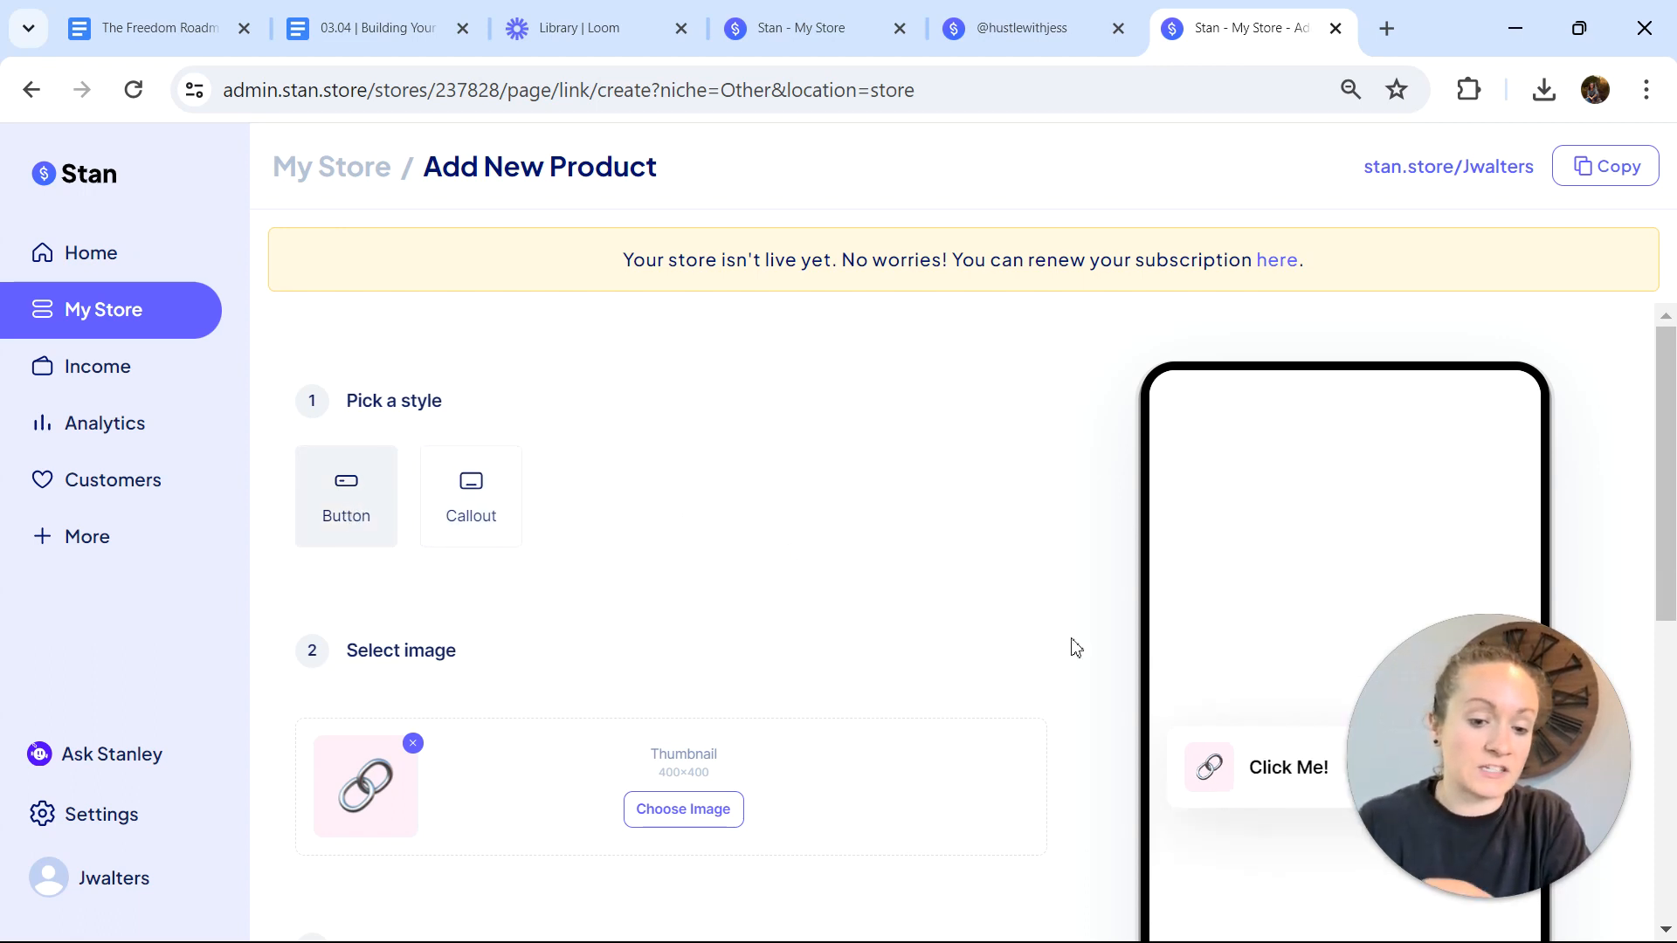
scroll(1227, 765, down, 1)
scroll(1222, 761, up, 1)
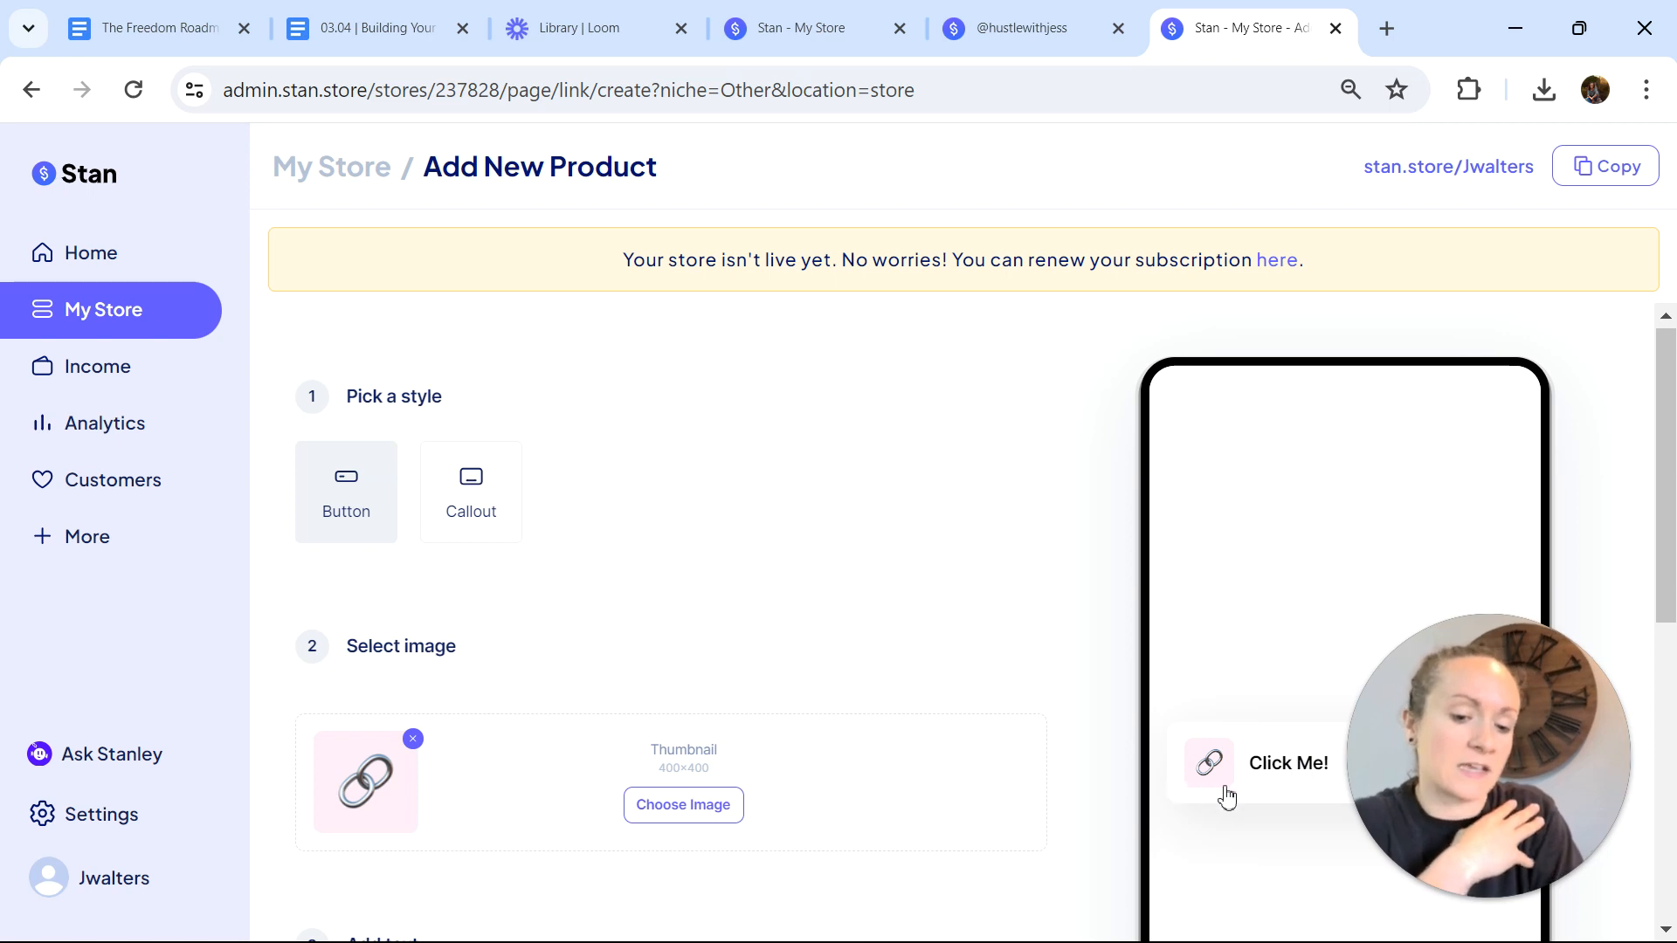
click(503, 498)
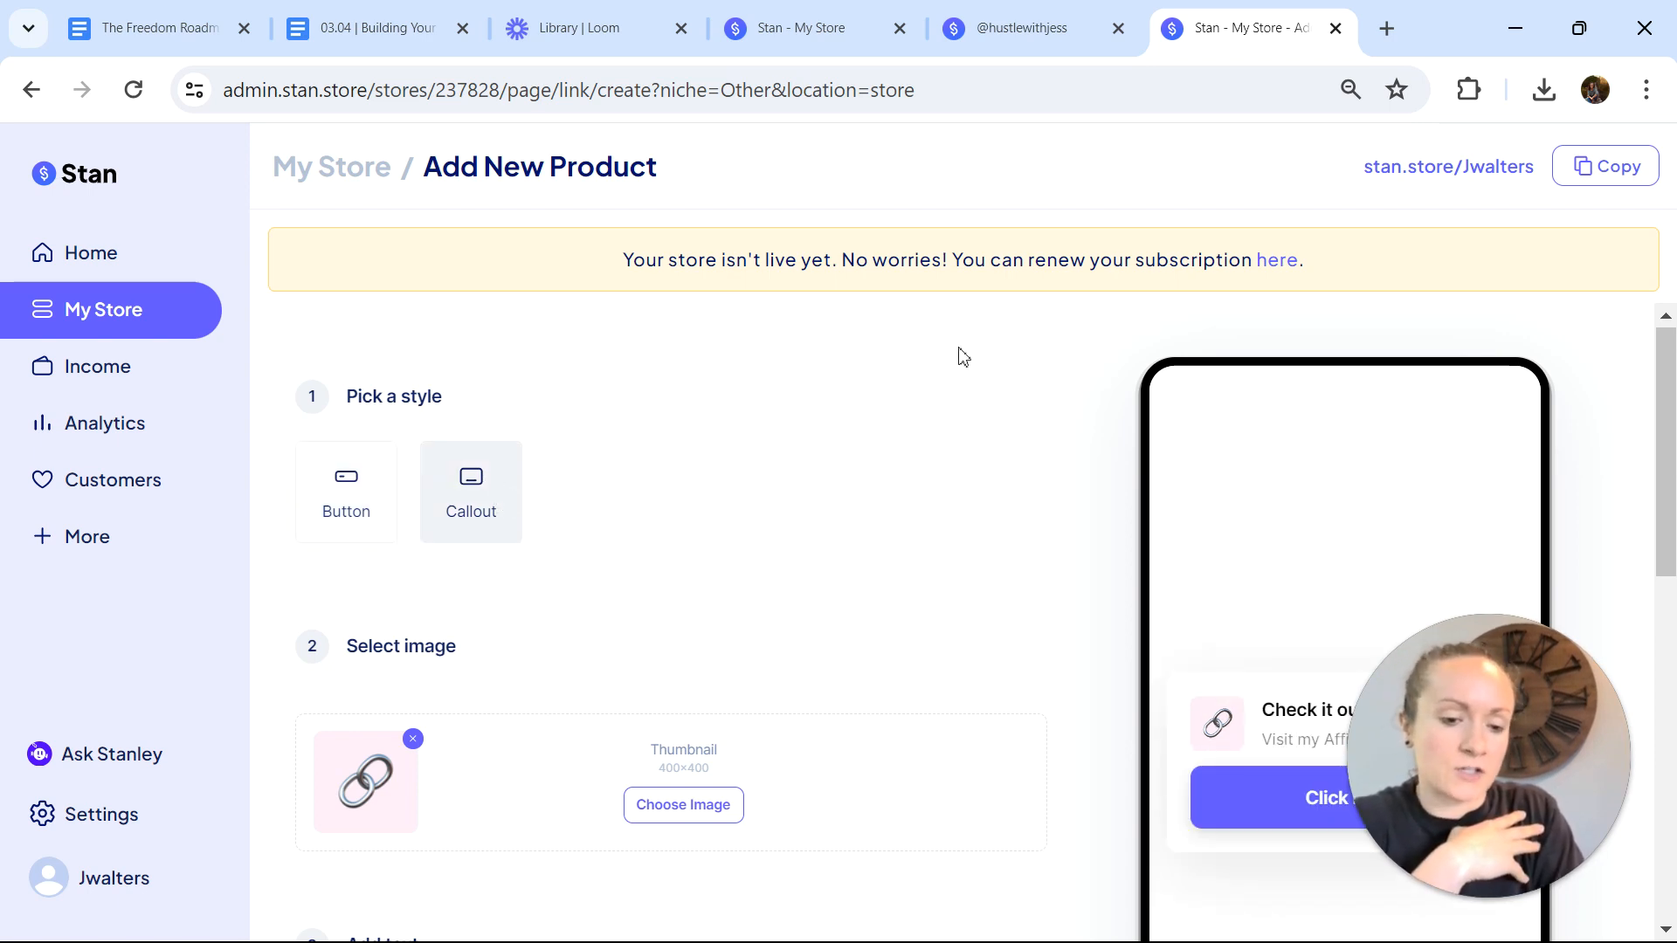
- Check the example storefront's listings once more and review the product form down to the publishing options
click(1048, 24)
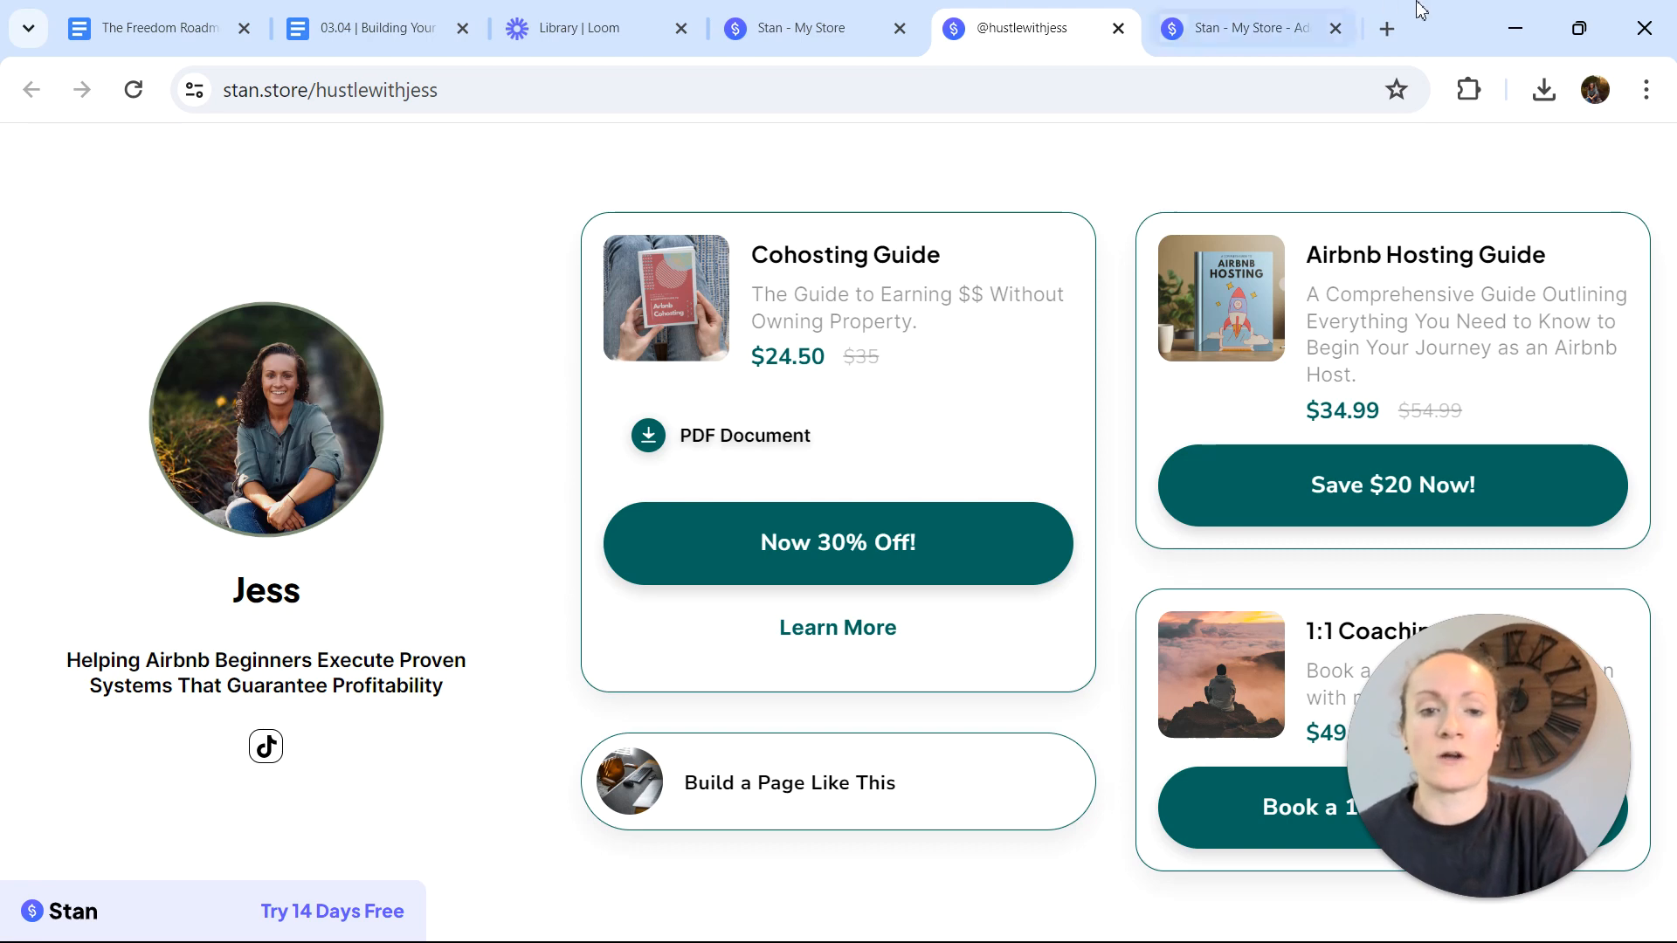
click(1227, 24)
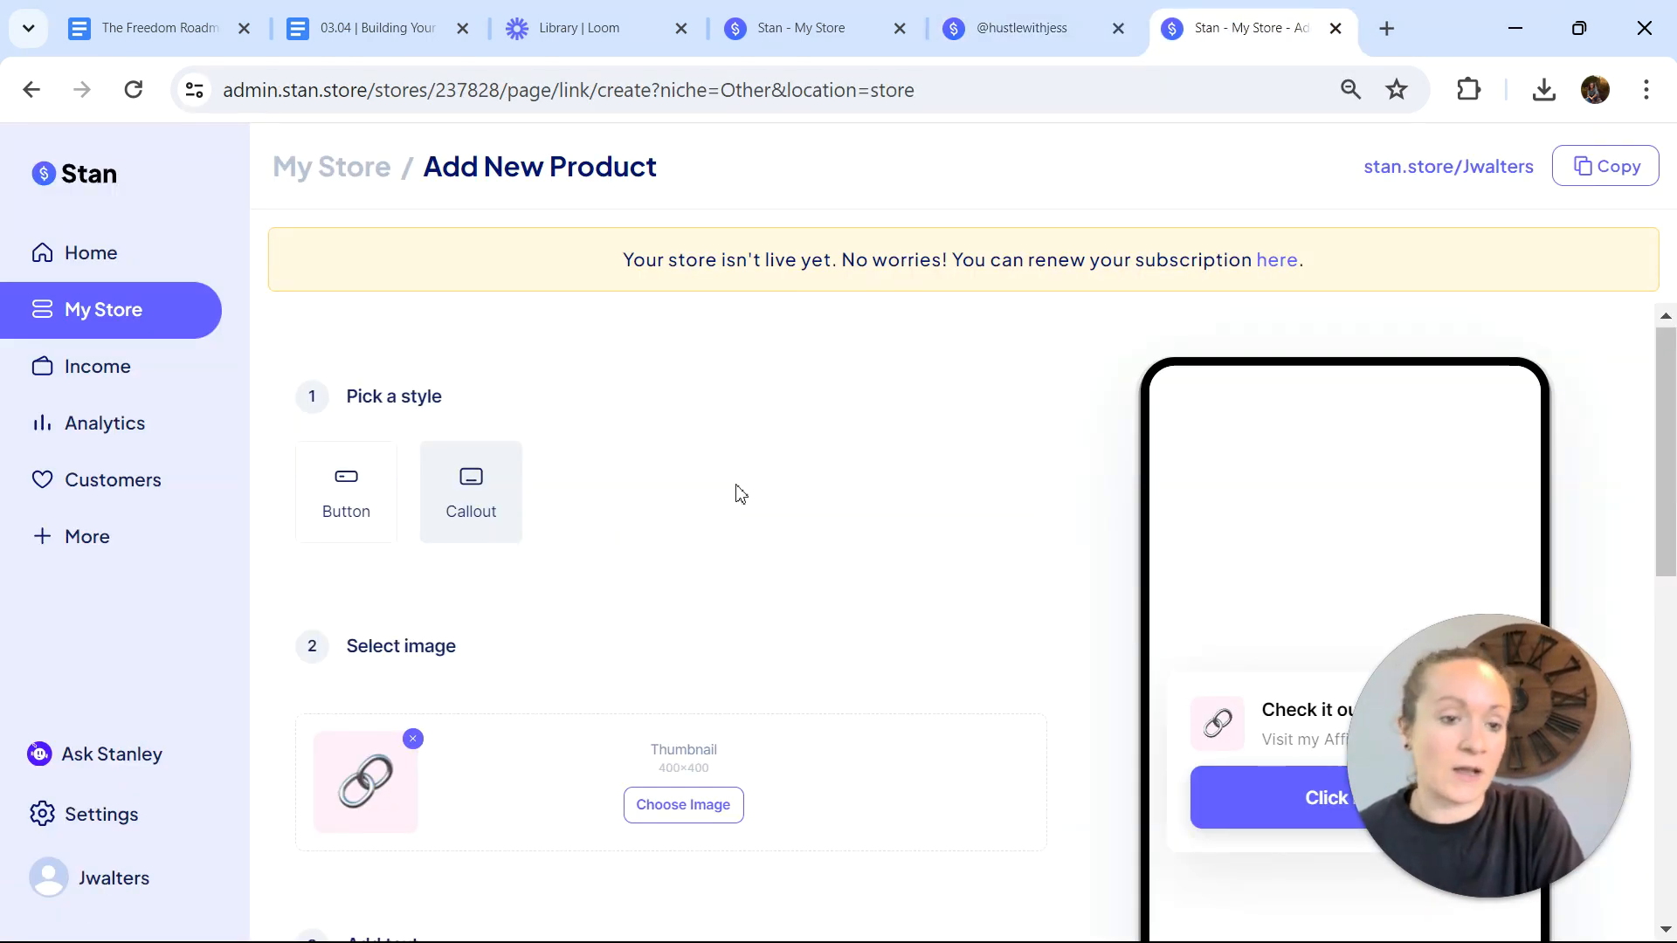
scroll(933, 509, down, 10)
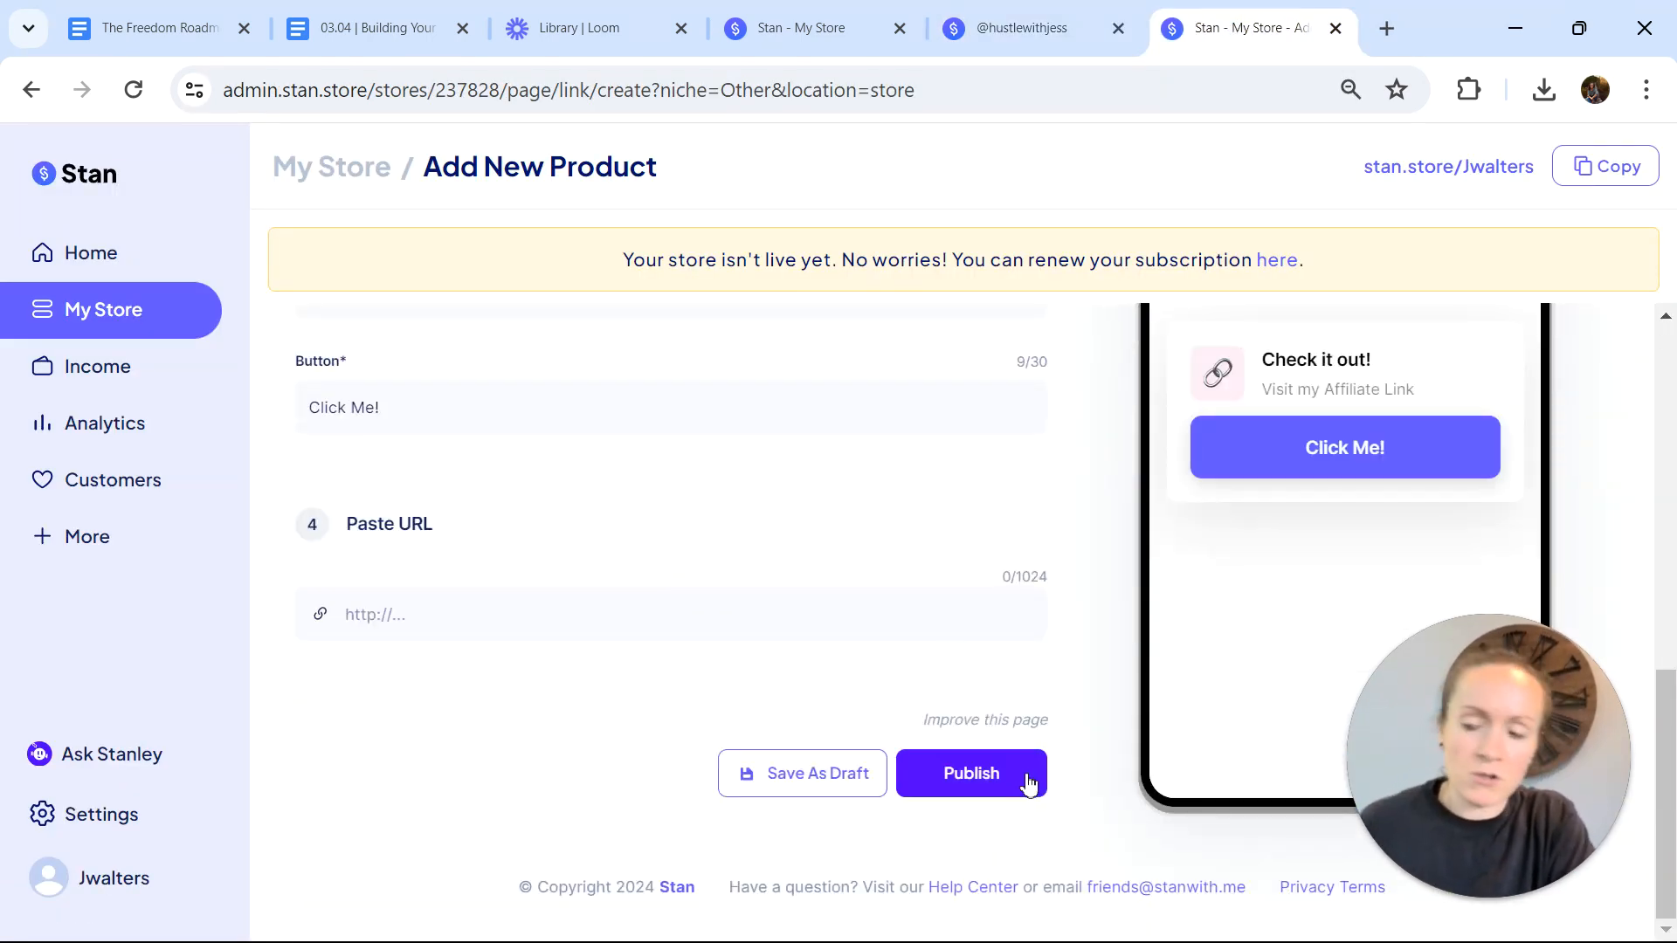
scroll(842, 486, up, 6)
scroll(314, 387, up, 5)
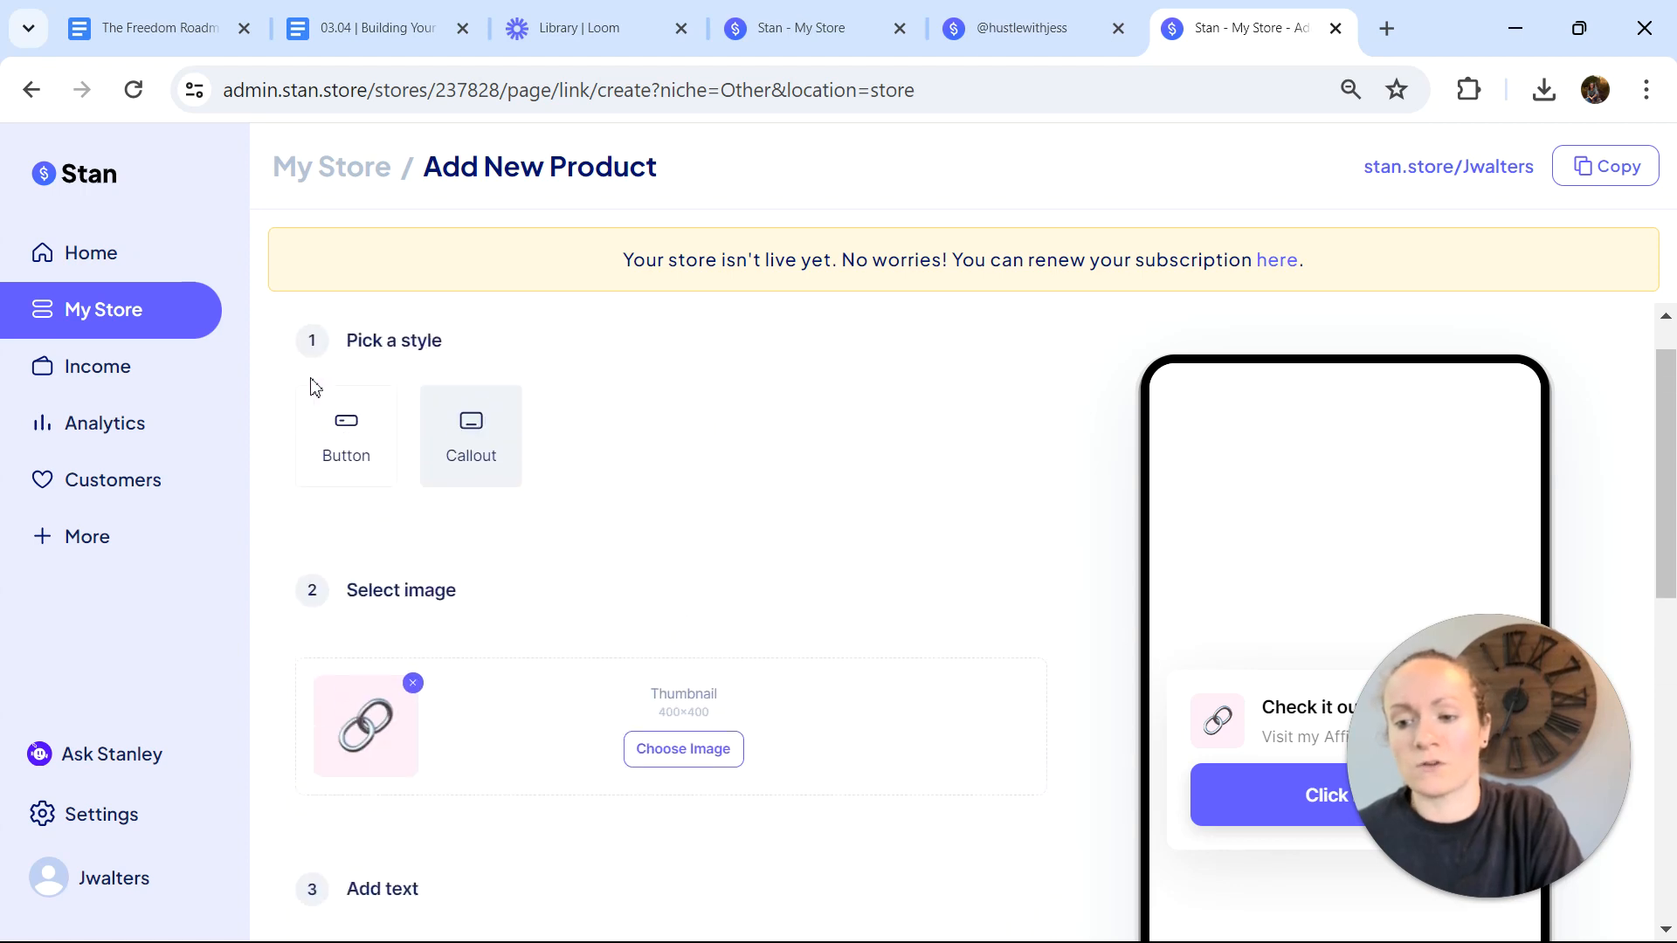
- Leave the product form for the store page, view the available Stan Apps, and look over the dashboard home
click(99, 311)
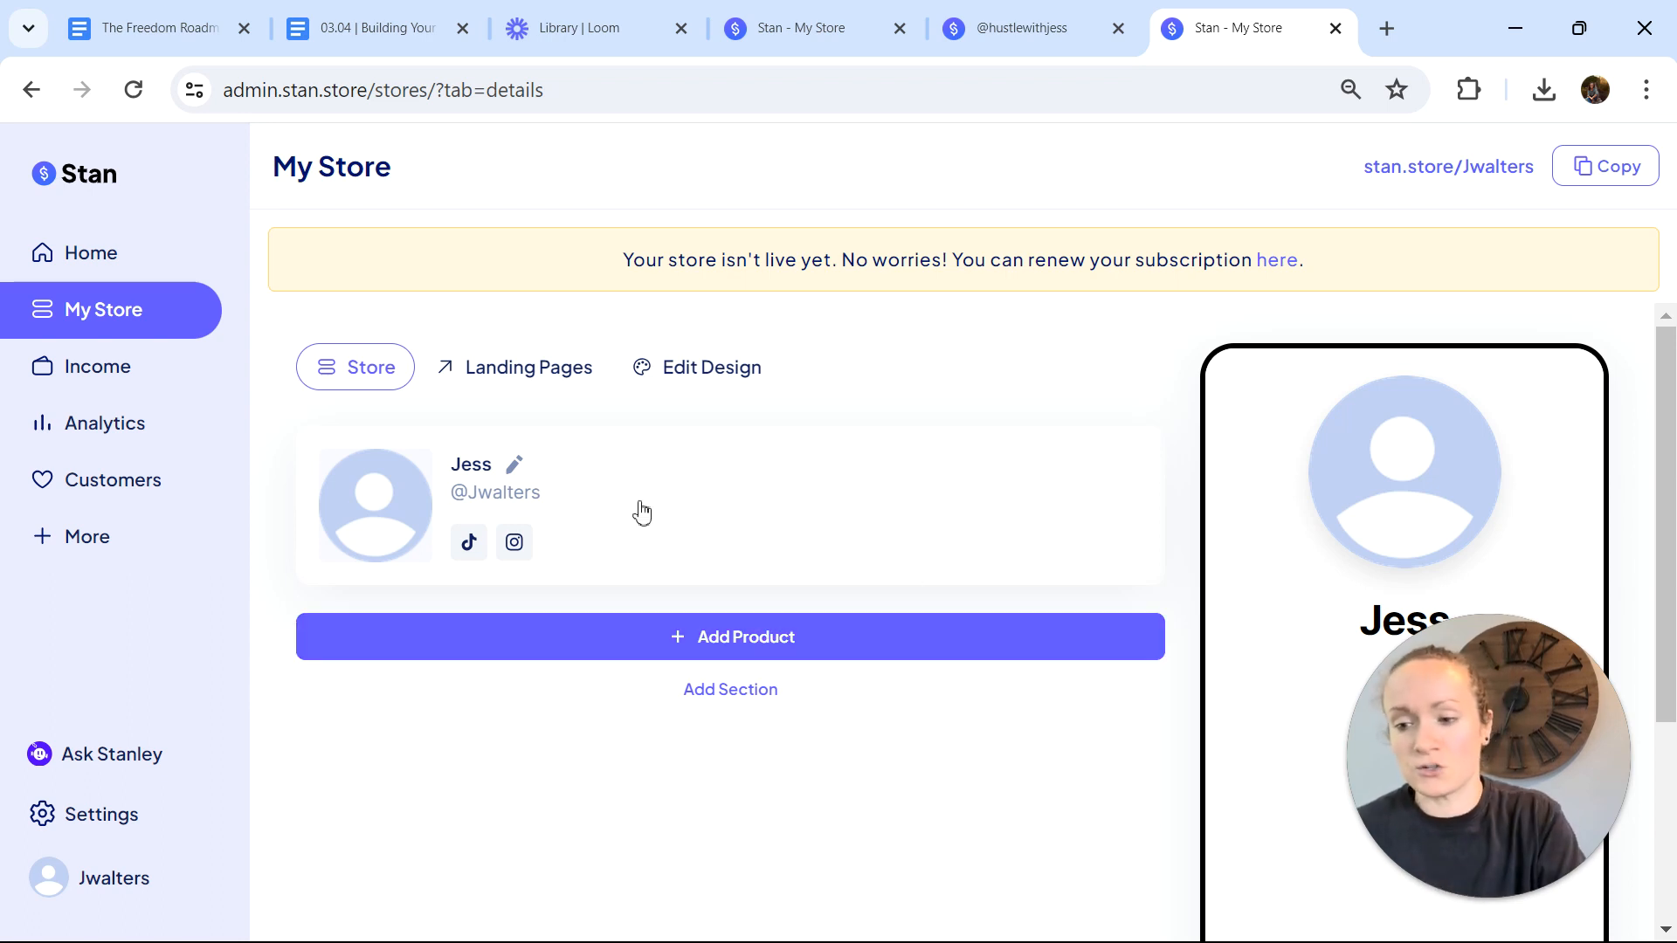
click(108, 543)
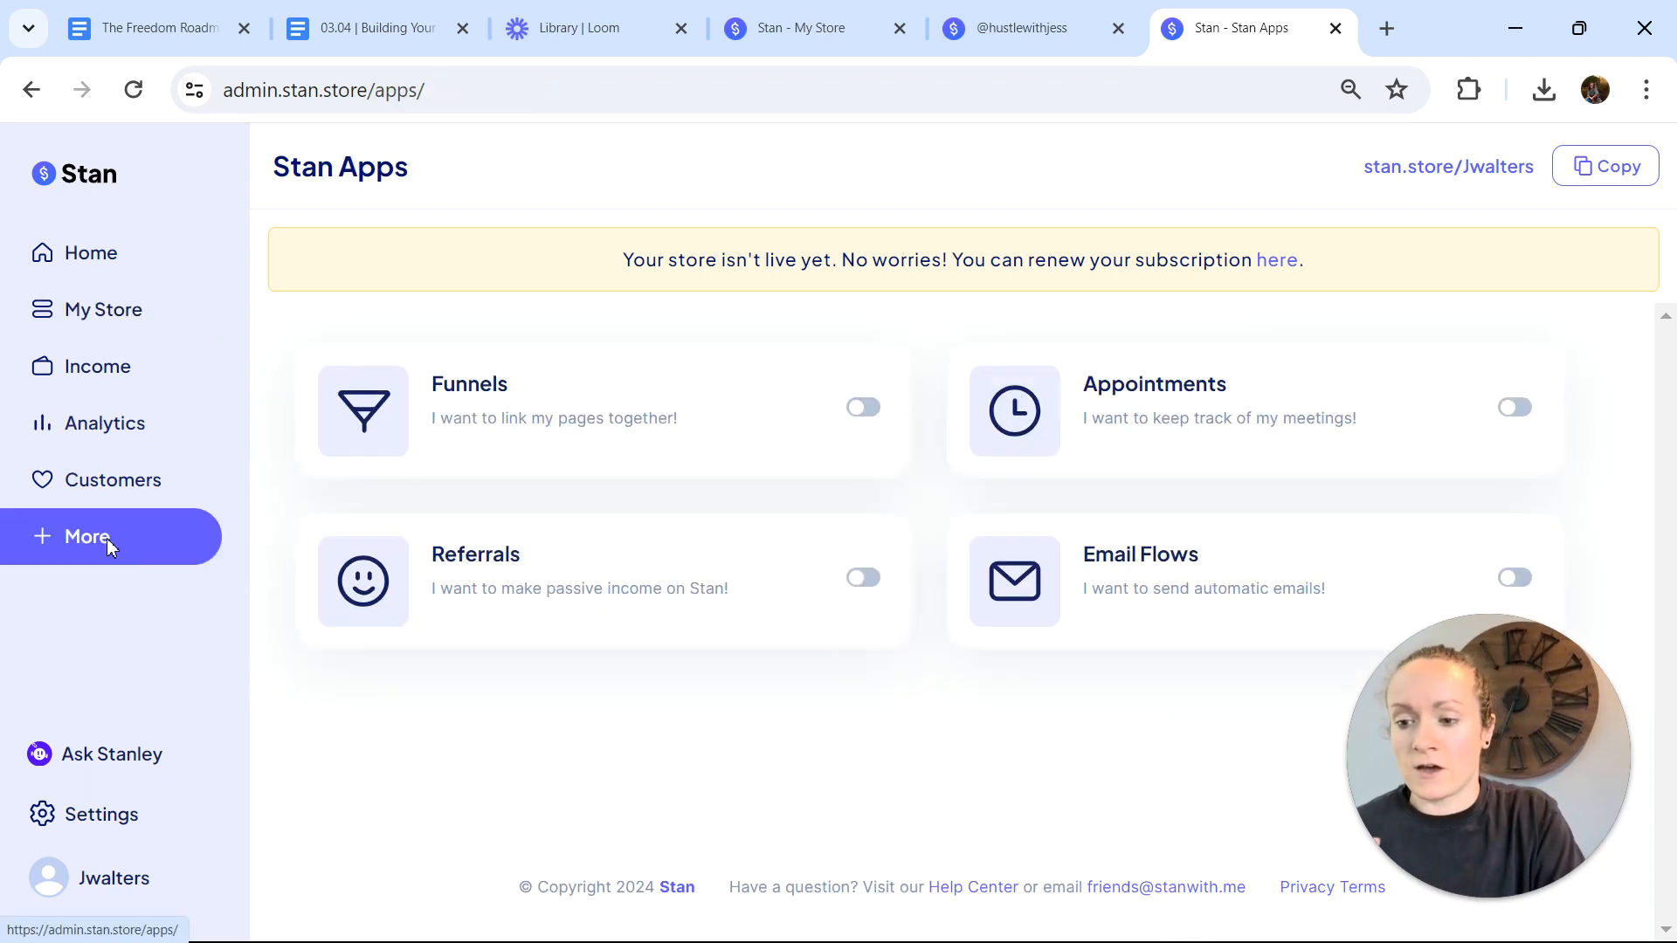
click(69, 255)
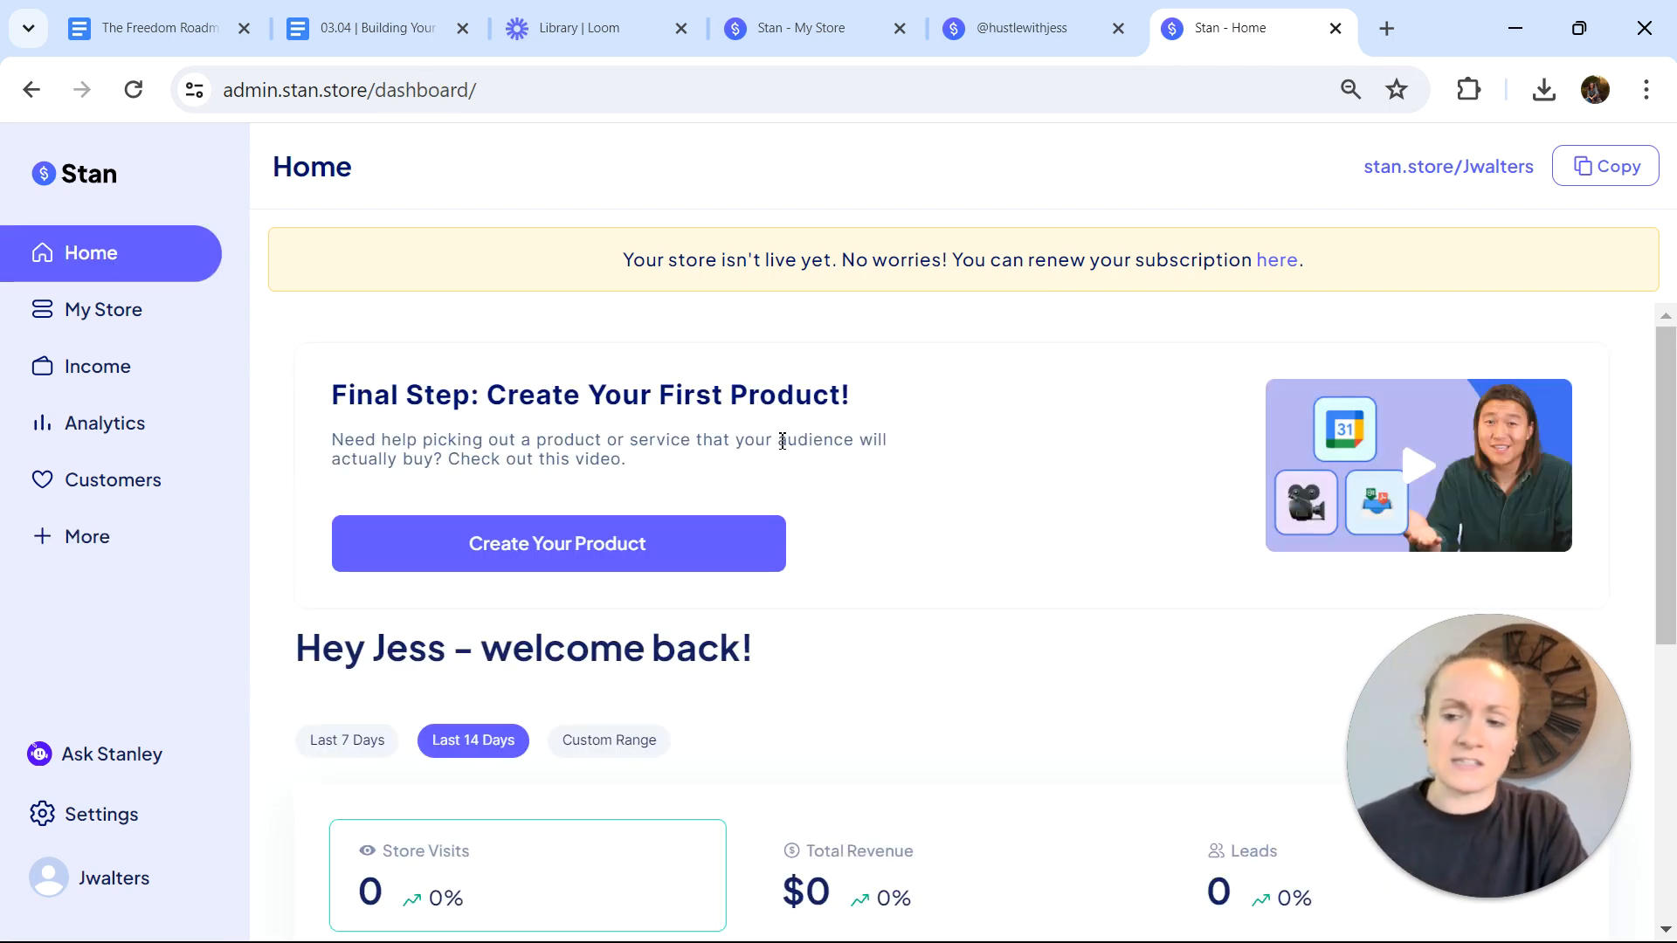
scroll(783, 441, down, 2)
scroll(783, 441, up, 1)
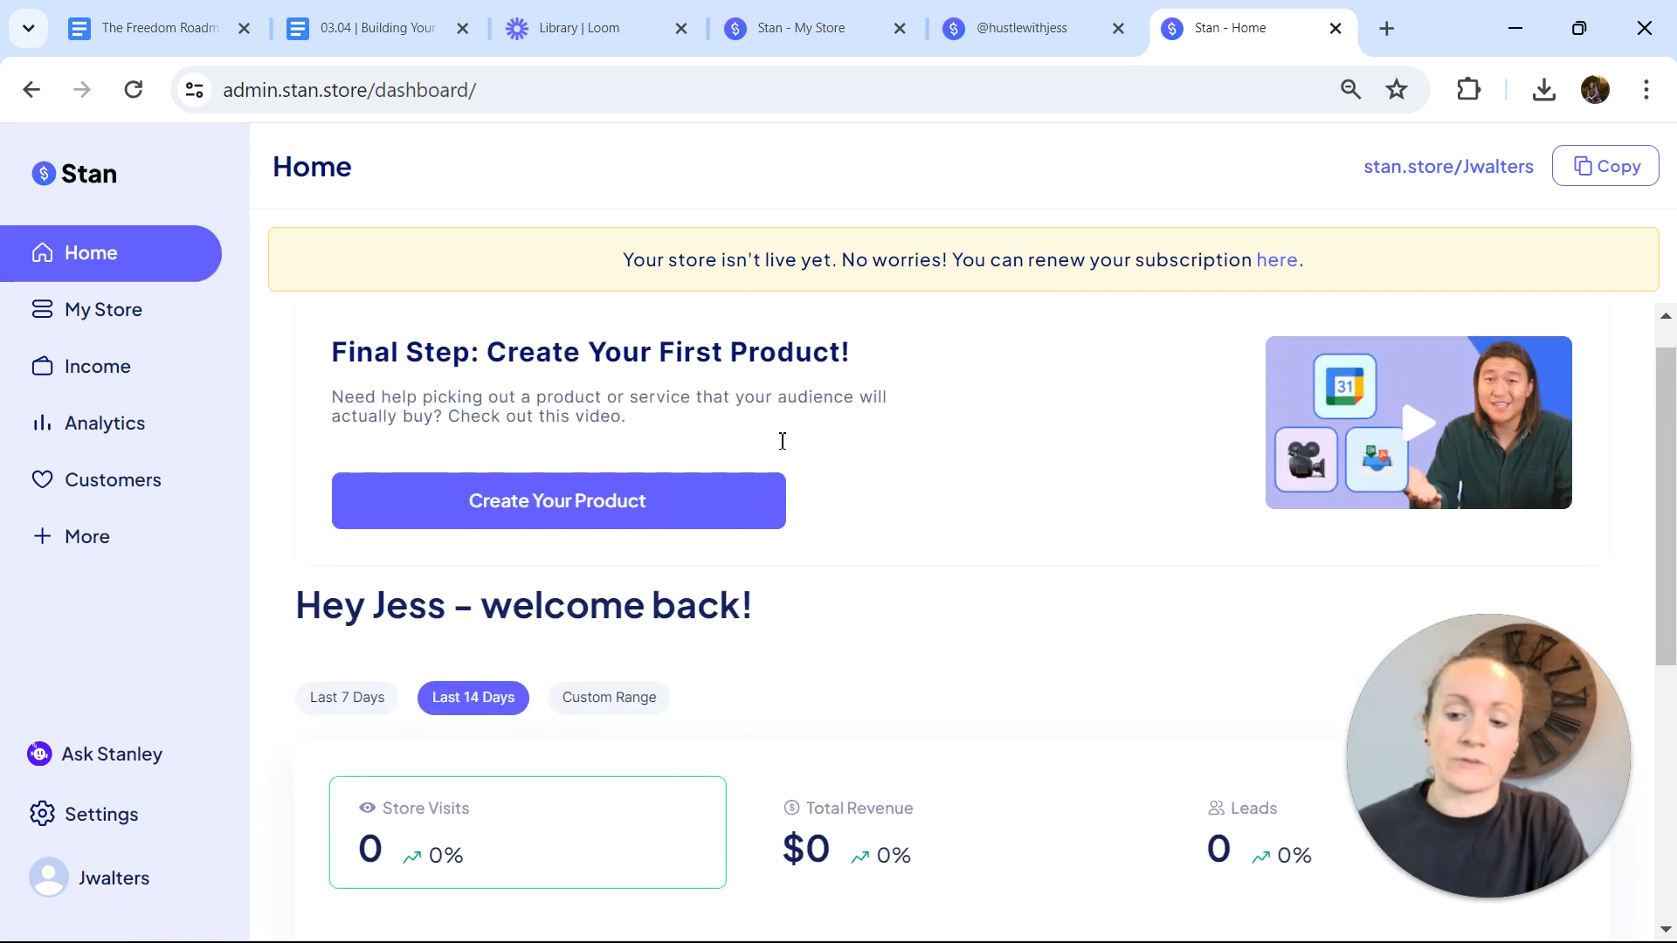